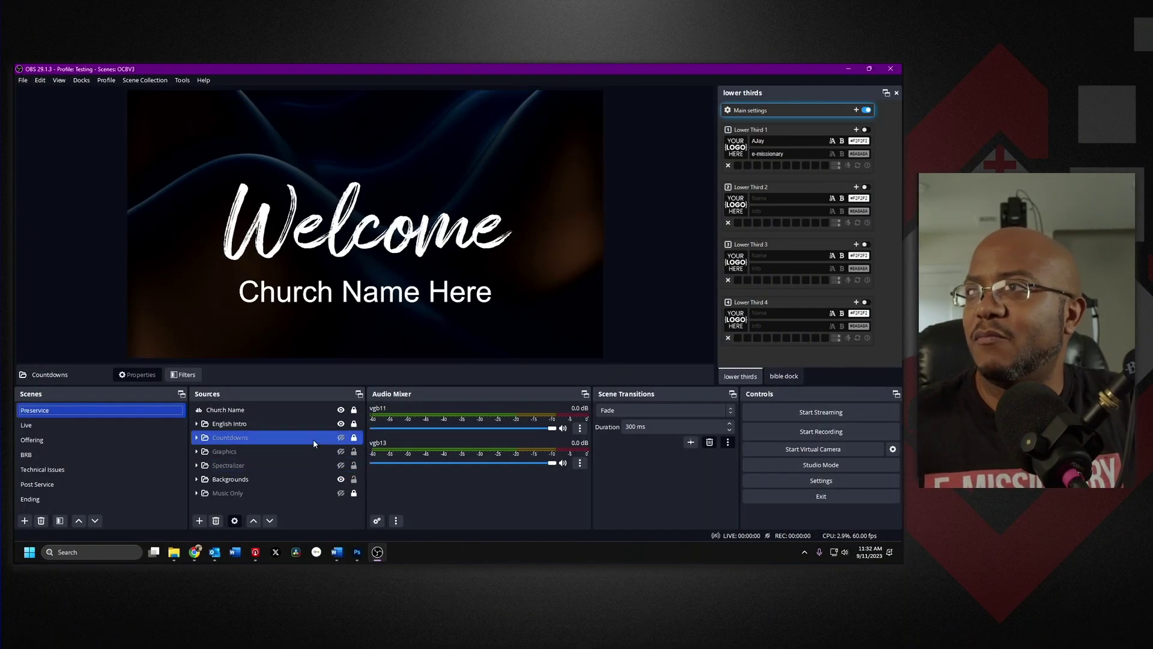
Replace the Church Name text source's text with 'Prototype Church'
double_click(240, 411)
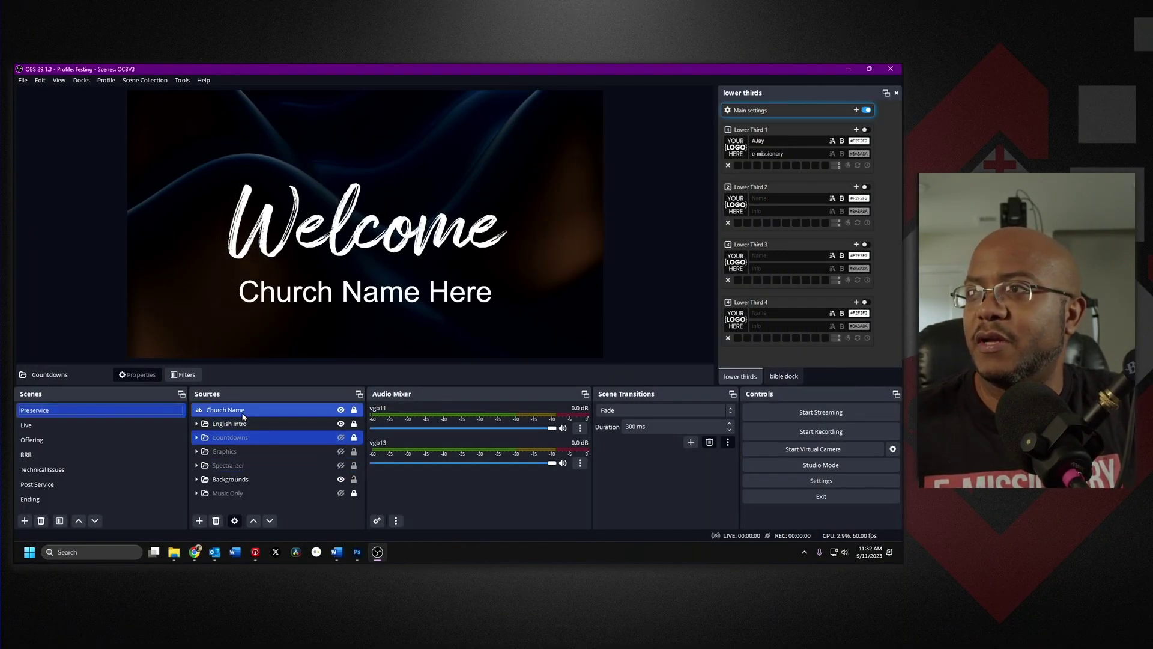
drag(384, 369, 333, 344)
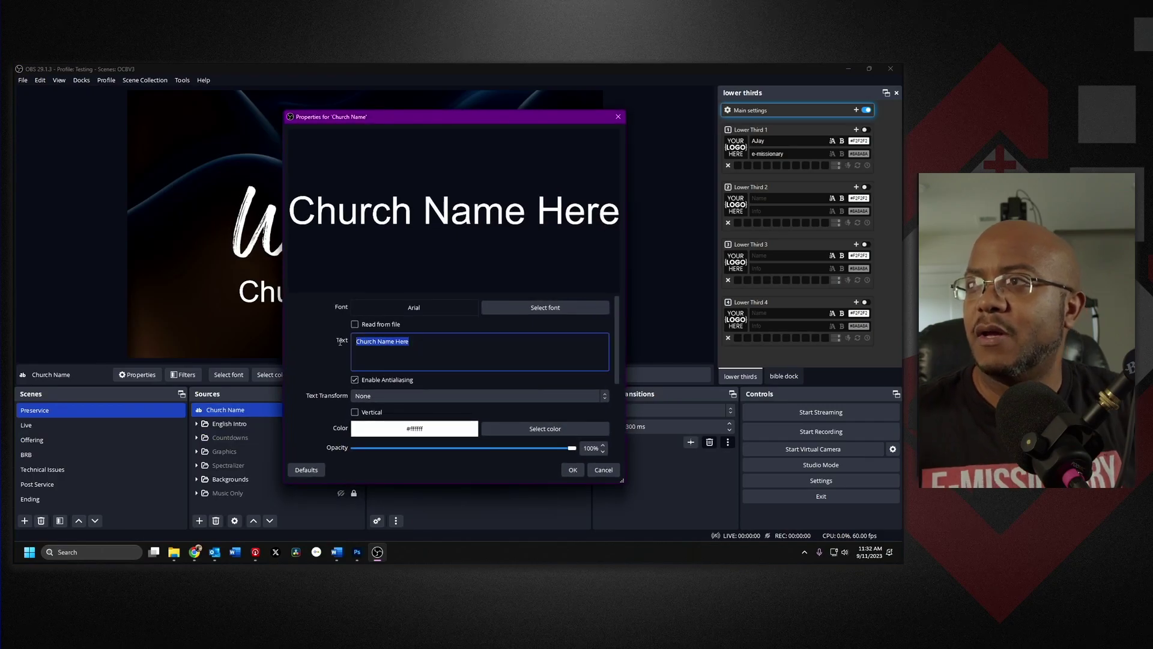
text(P)
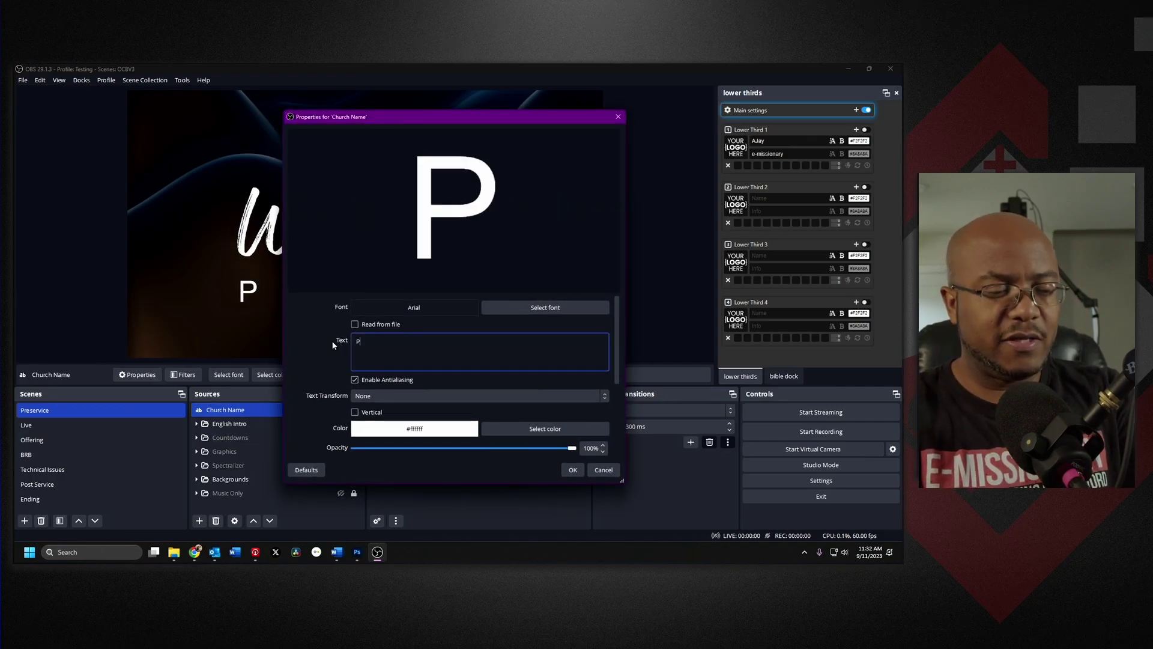
text(rototype Church)
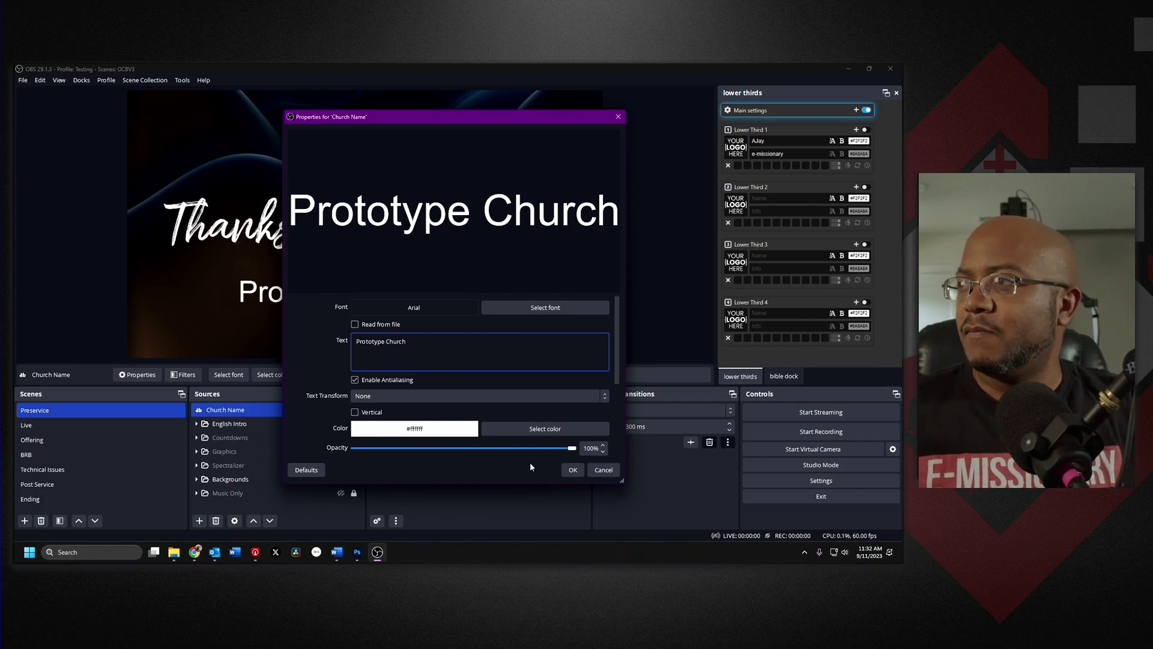
click(573, 470)
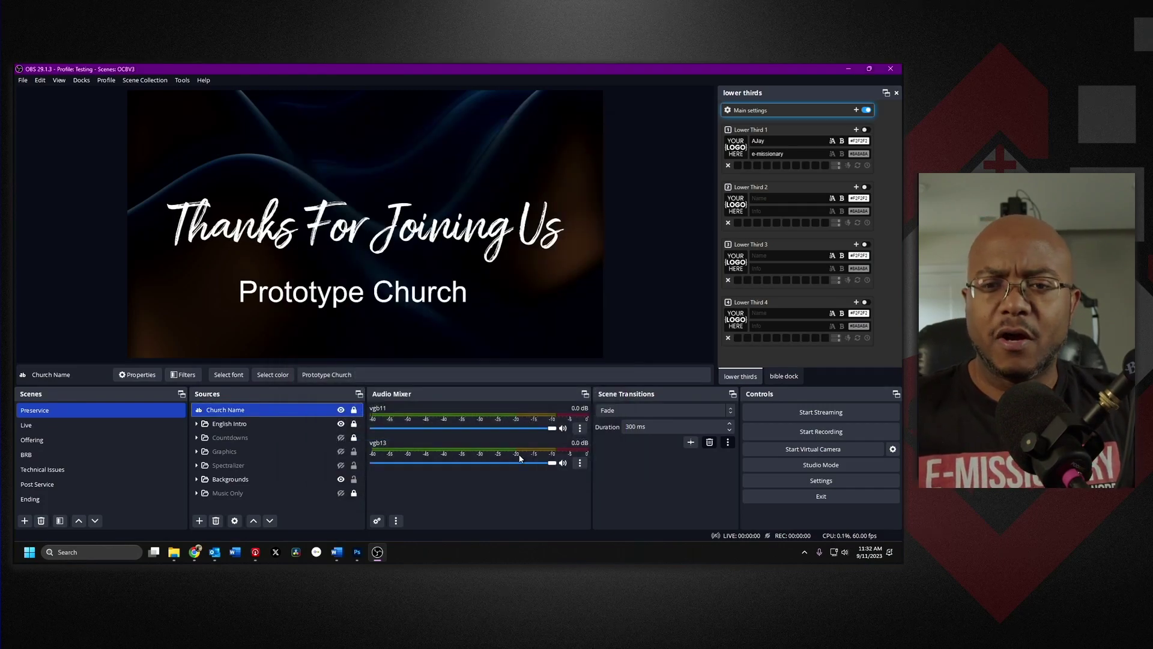
click(358, 409)
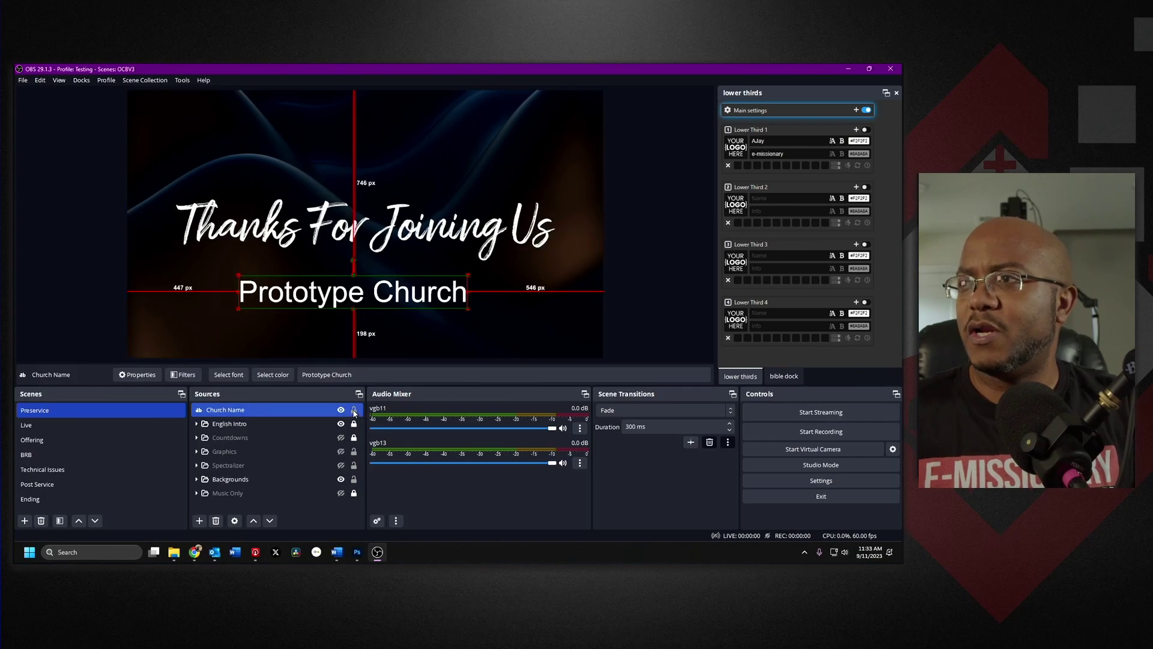
click(227, 424)
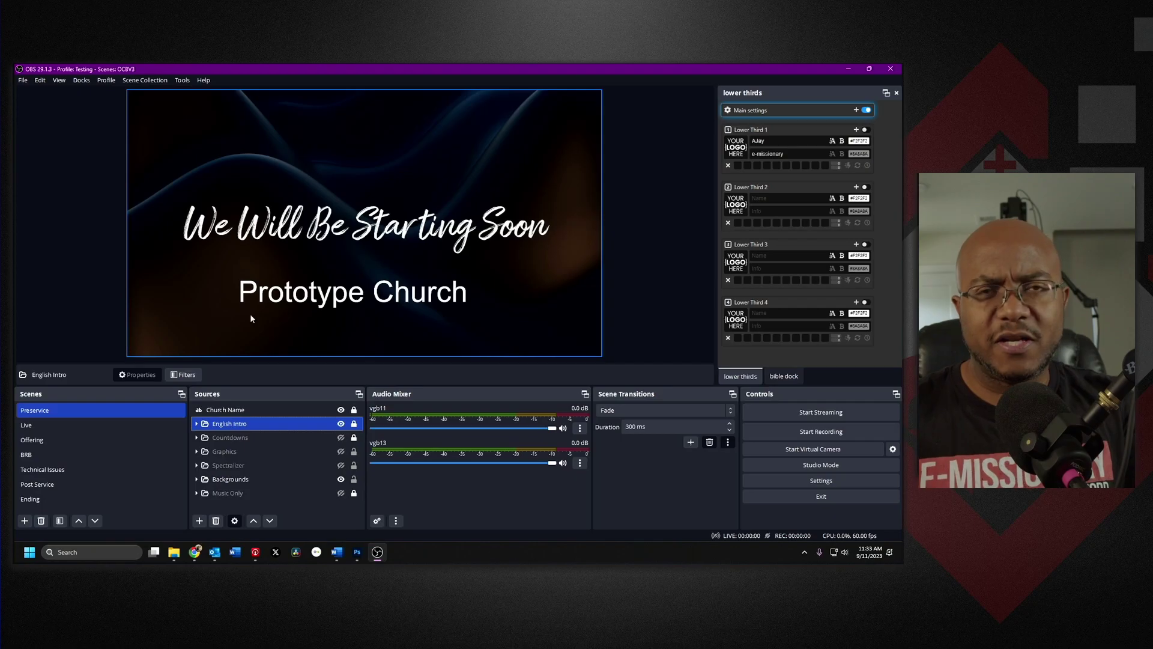
Expand the English Intro group and preview the Amithen, Arboria and Code Light intros
click(197, 424)
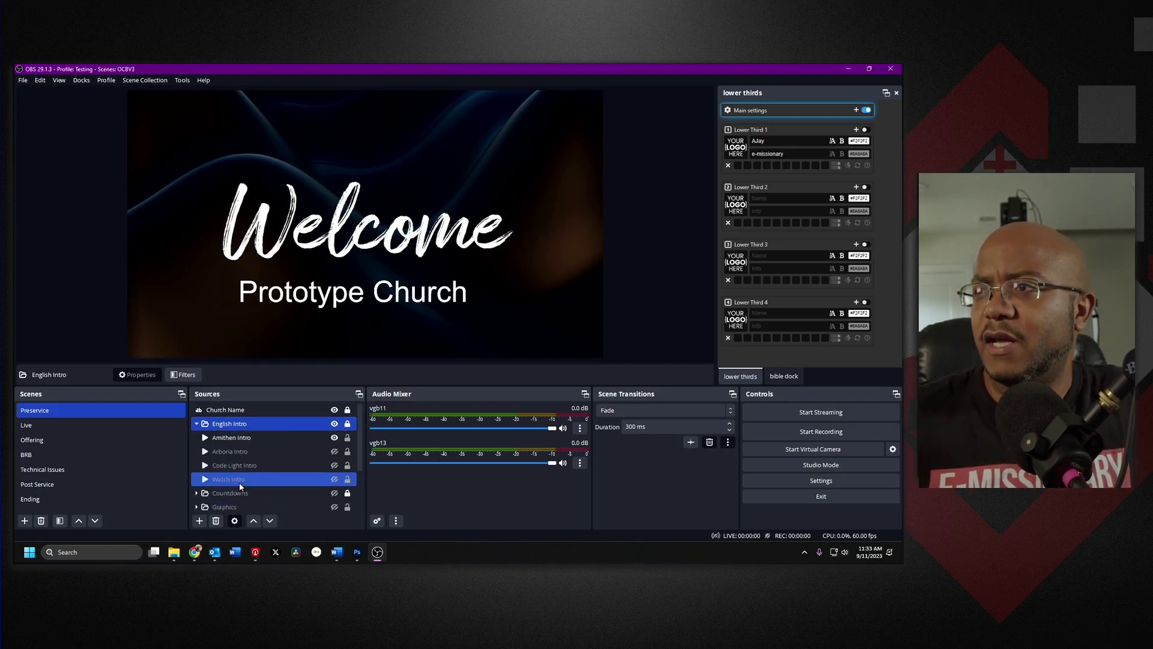
click(300, 439)
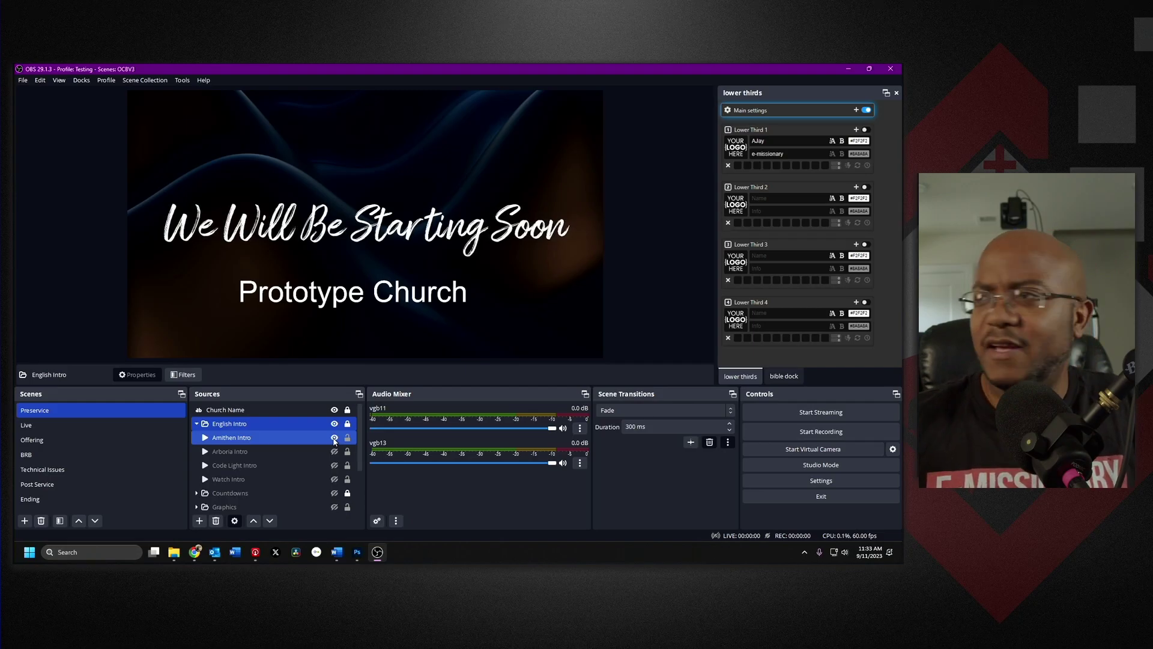
click(335, 451)
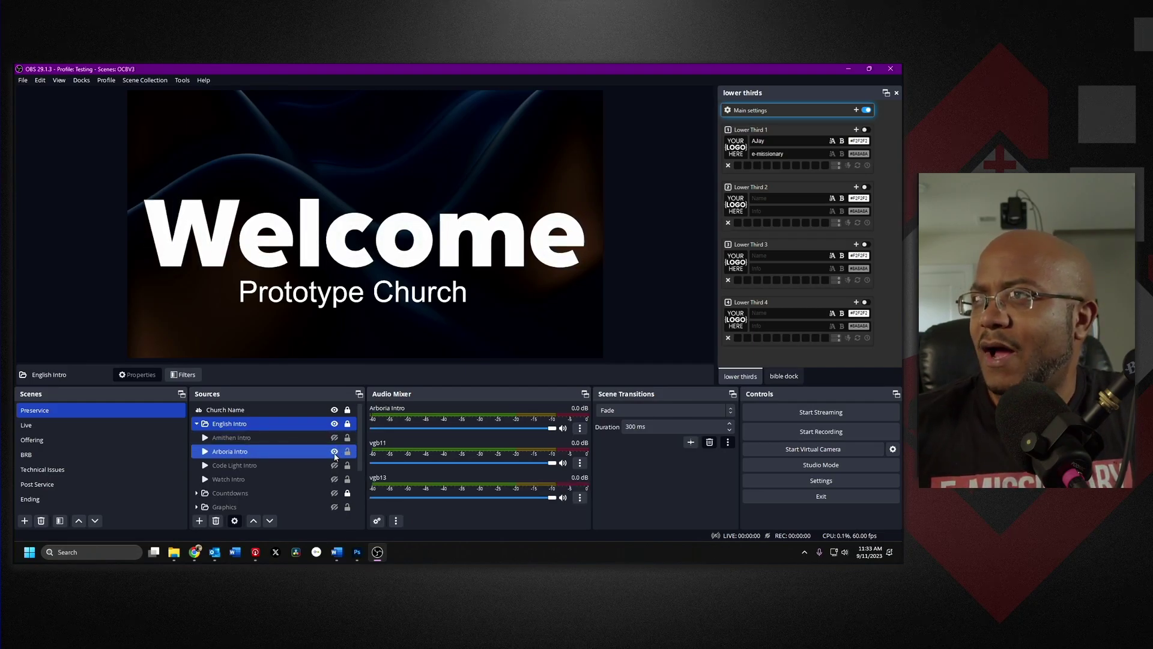
click(334, 451)
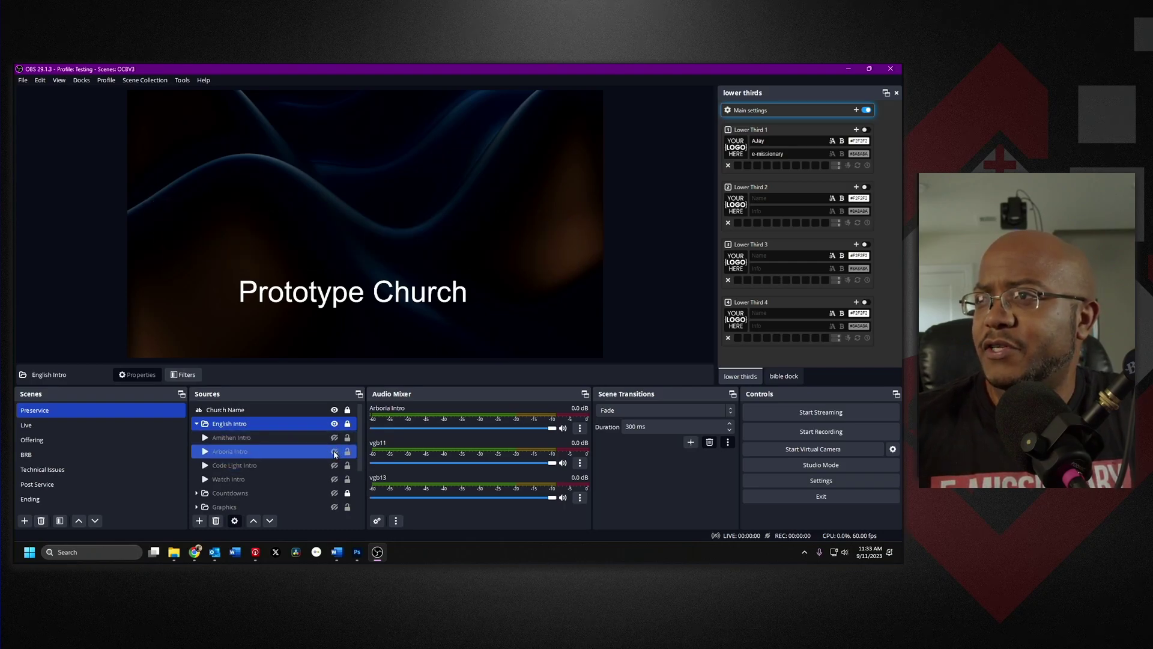
click(335, 465)
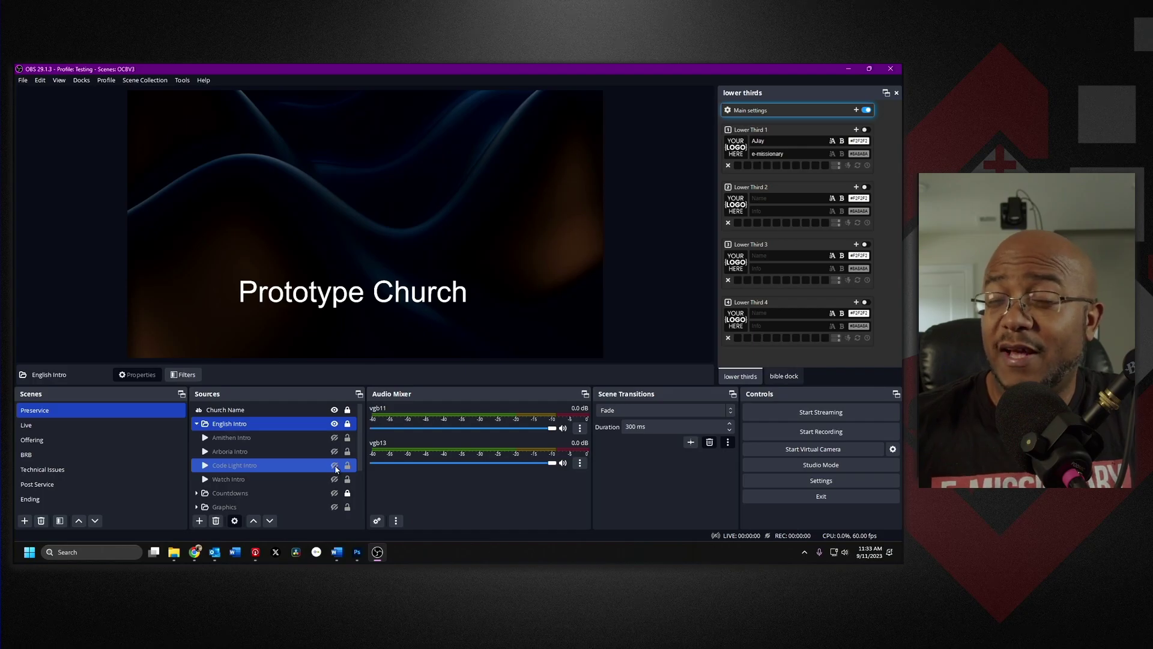
click(335, 466)
key(Up)
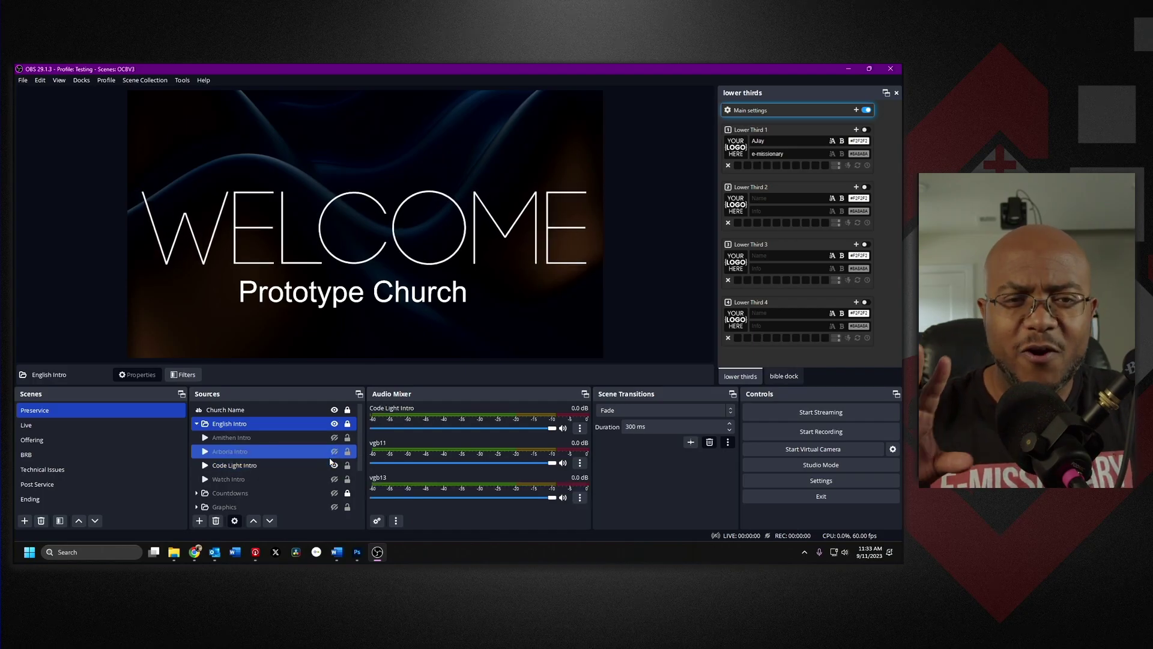
click(304, 469)
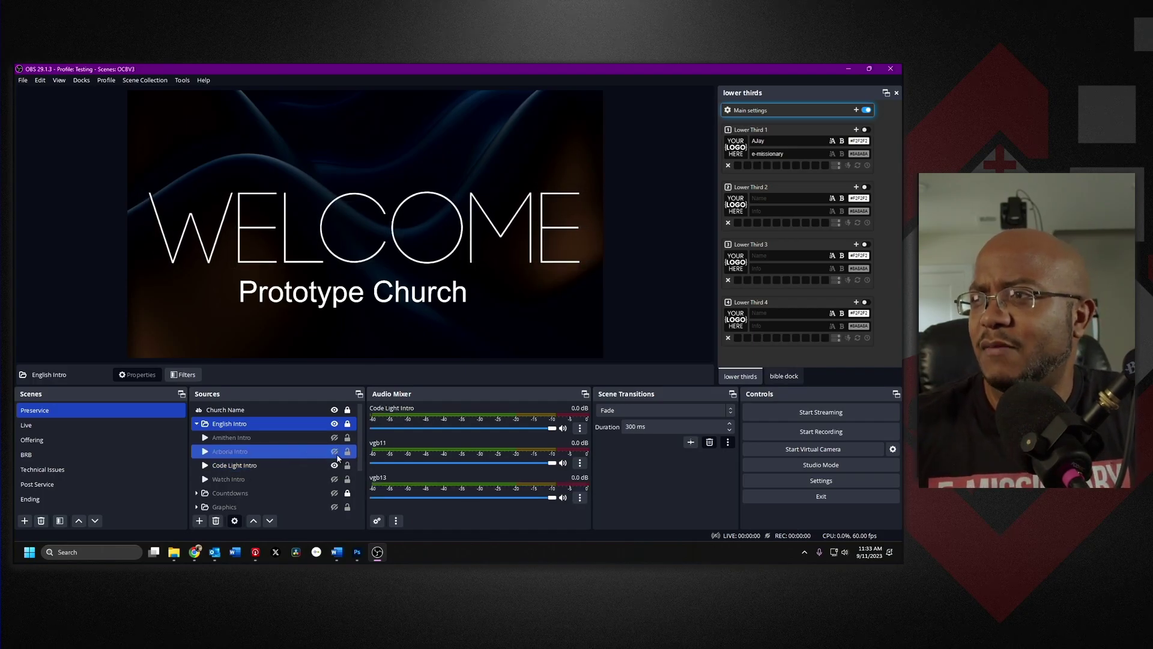
Try the Watch Intro, then leave only Code Light Intro visible and collapse the group
click(334, 479)
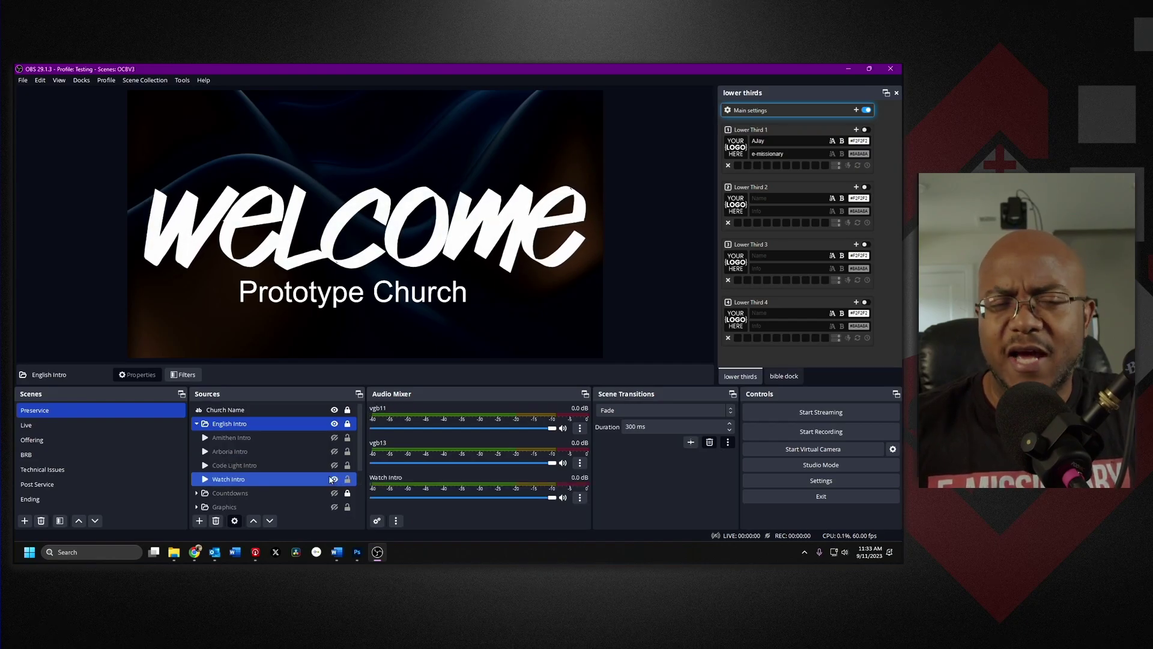
click(312, 447)
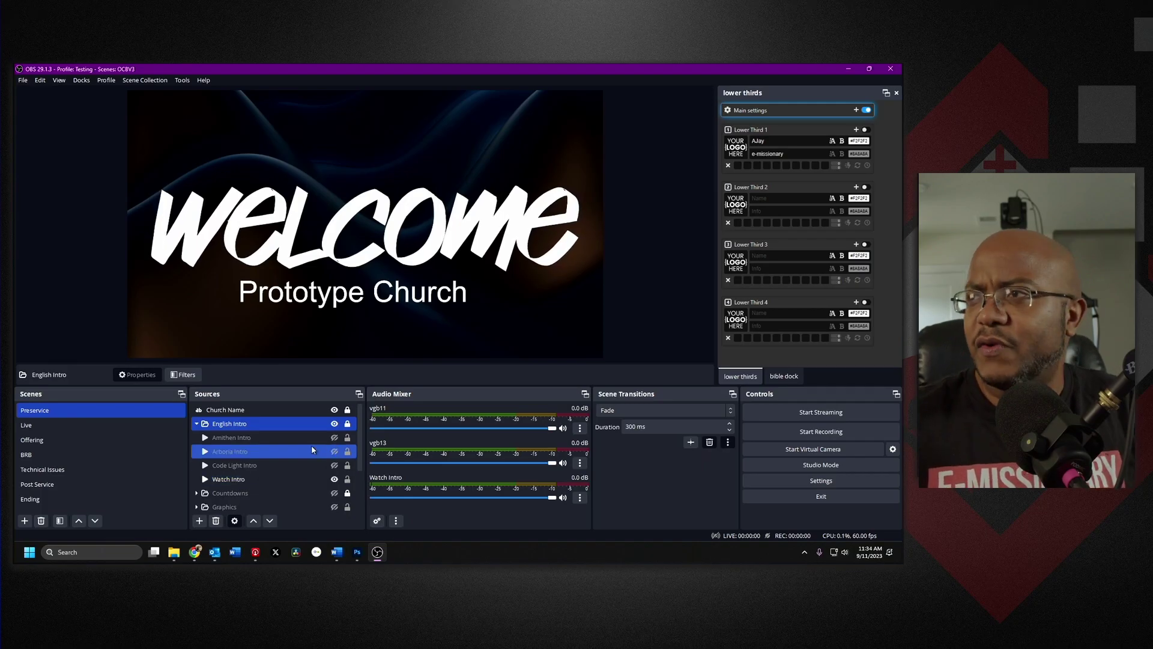
click(355, 466)
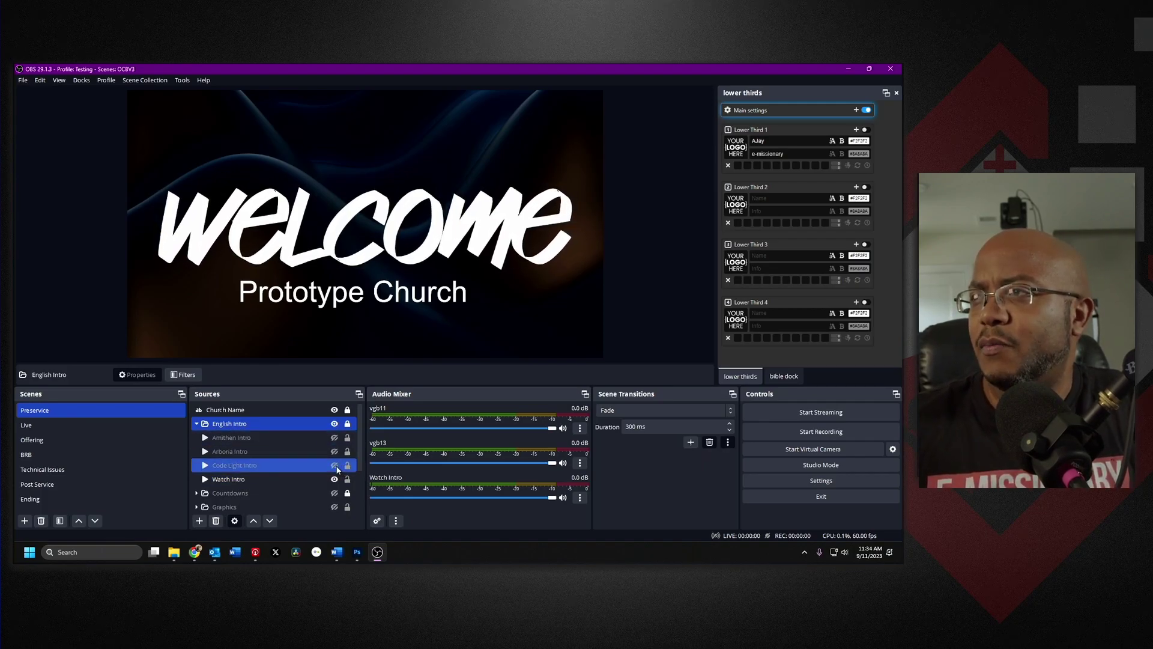
click(334, 465)
click(335, 479)
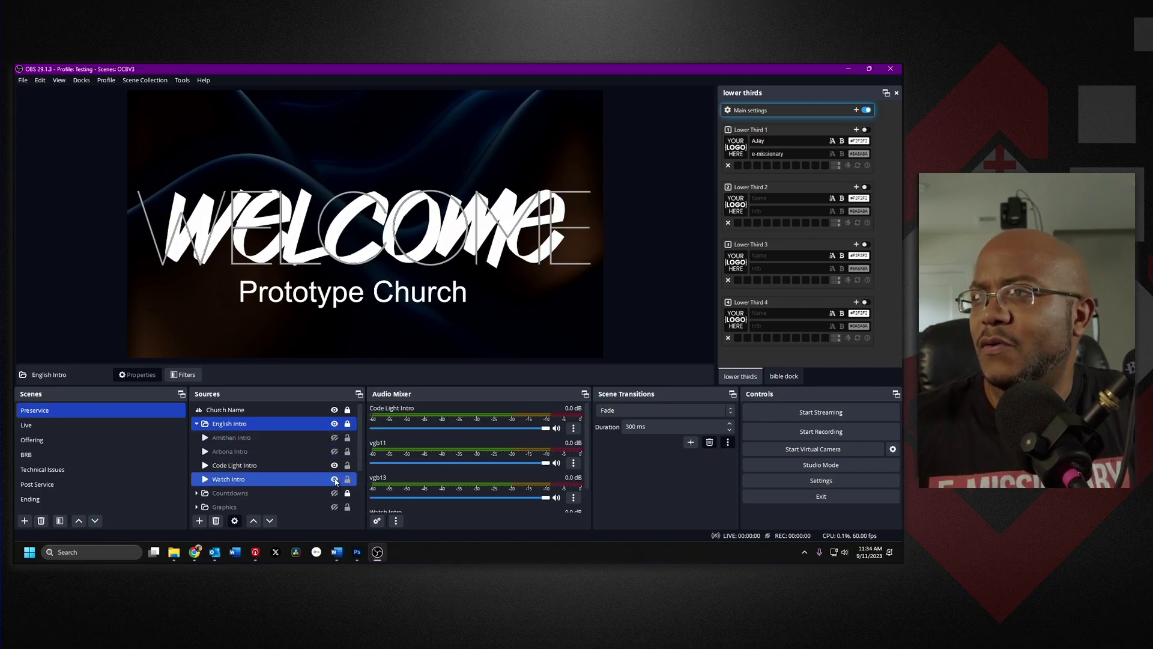
click(334, 479)
click(196, 428)
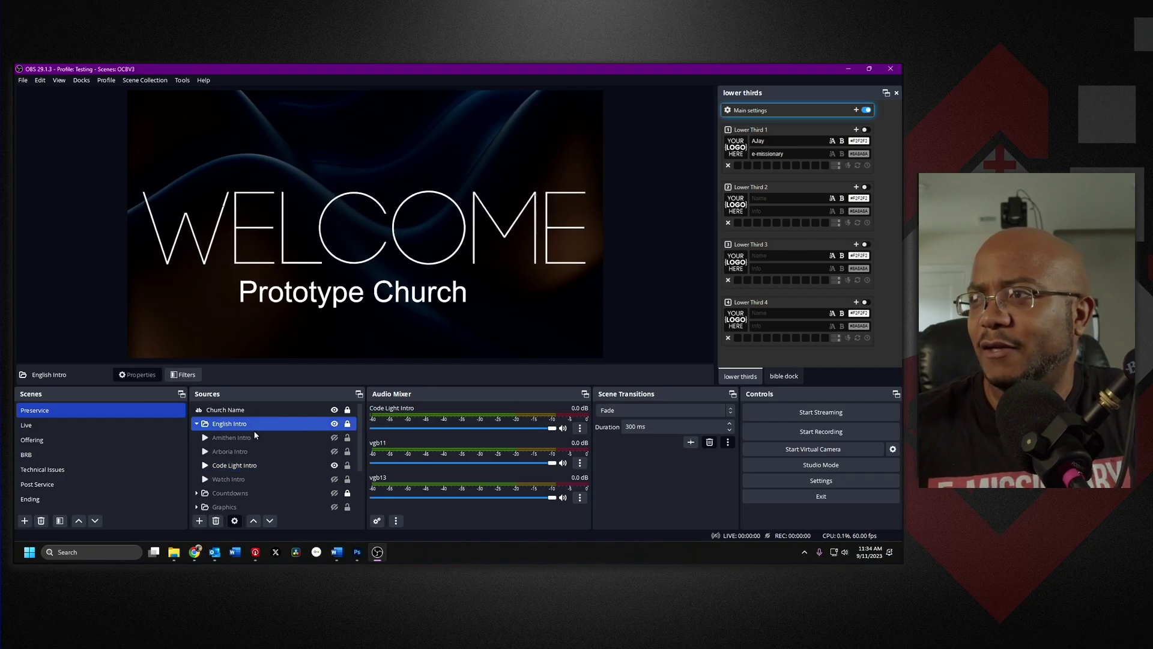
click(196, 425)
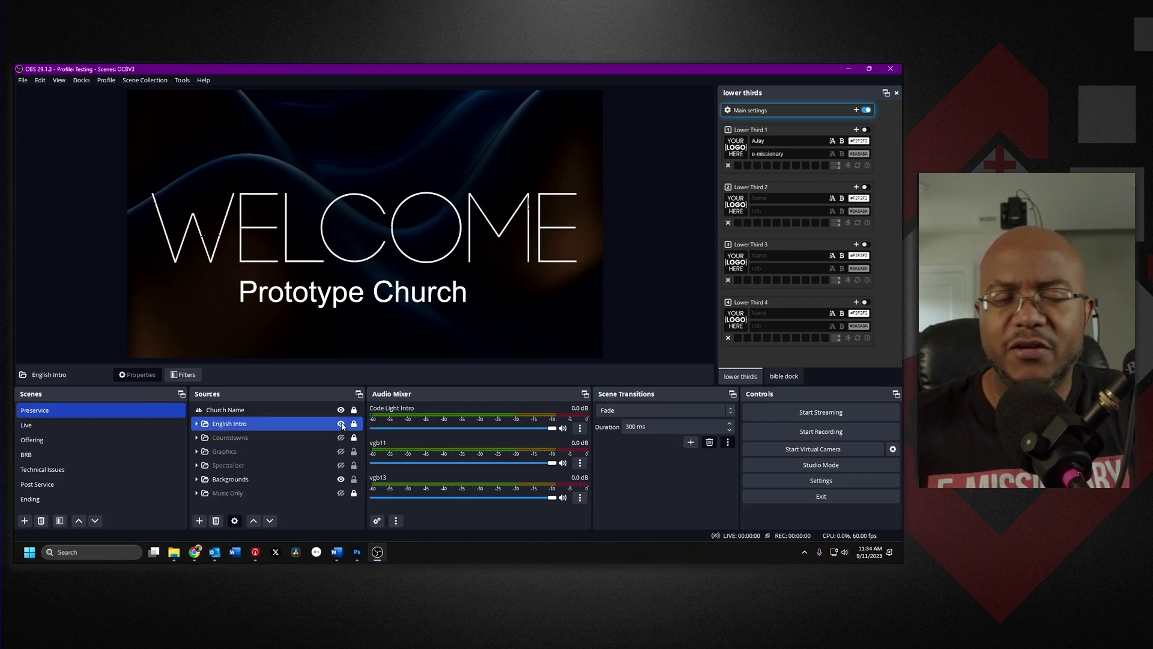
ctrl+click(286, 410)
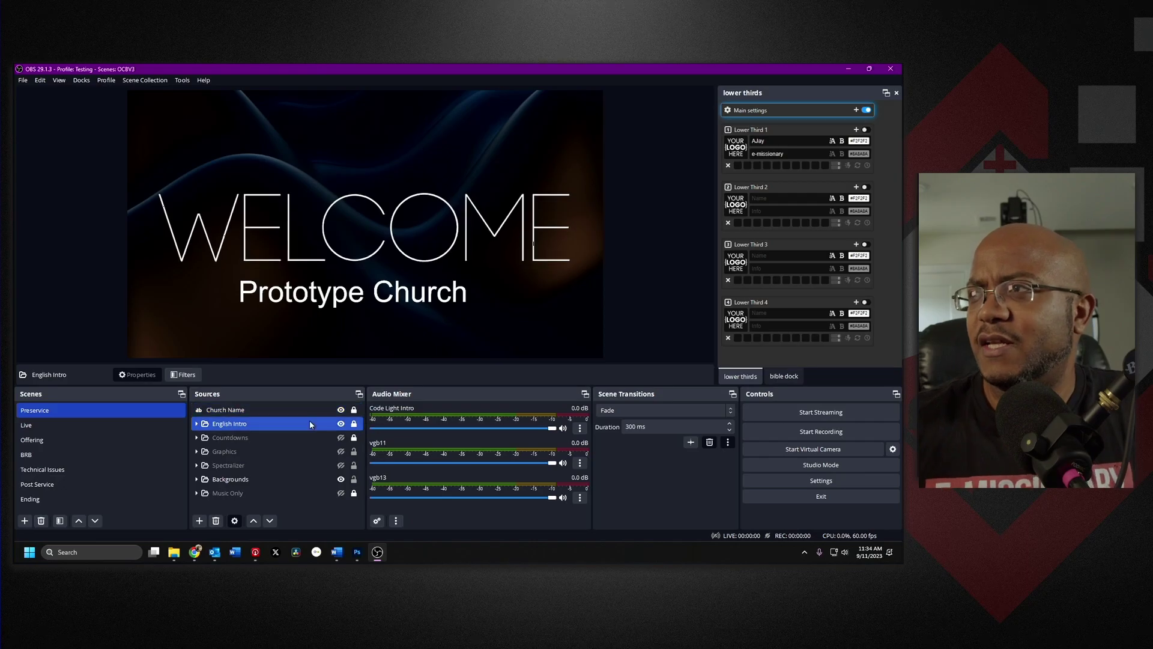
click(279, 420)
click(195, 424)
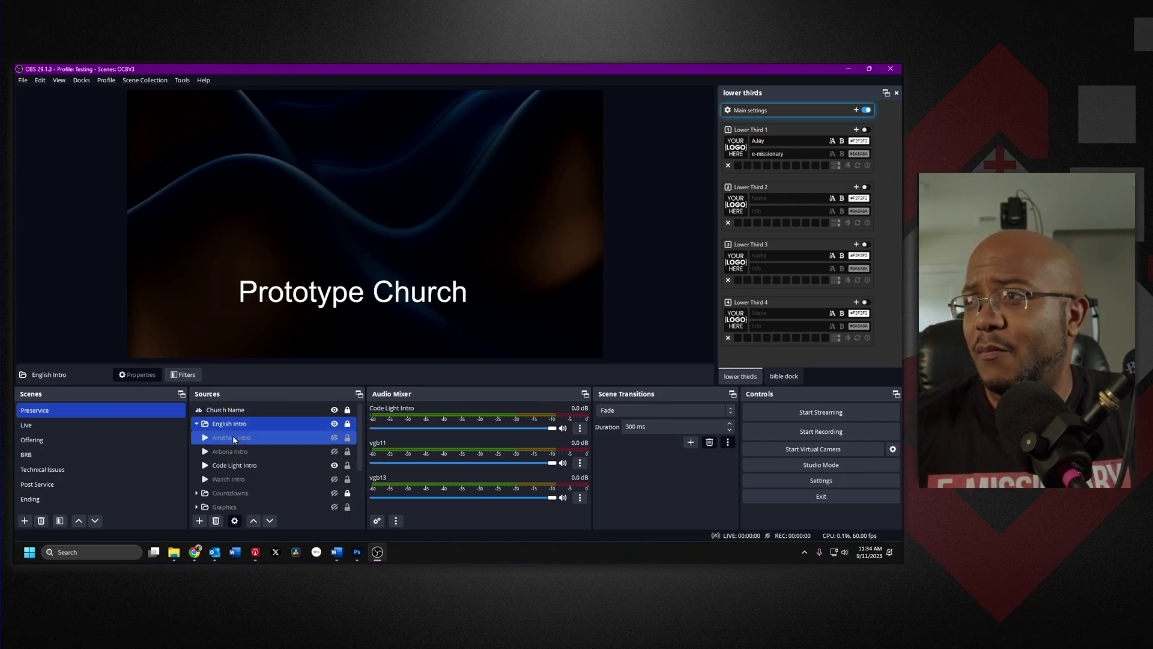
ctrl+click(243, 466)
click(243, 466)
click(182, 375)
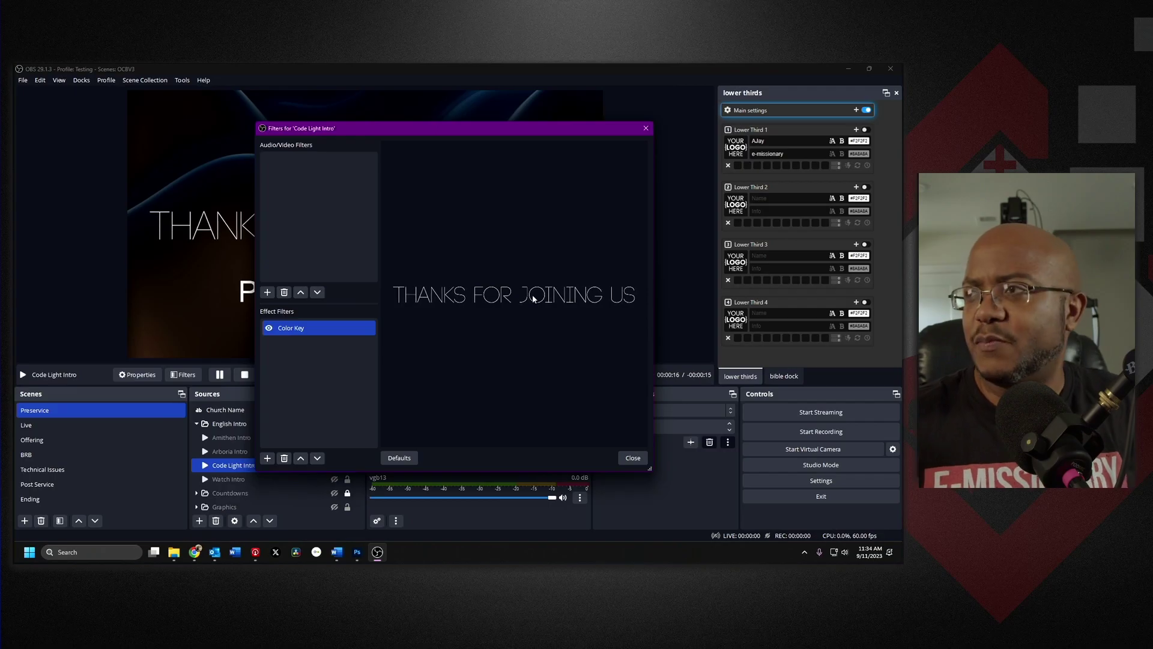
click(633, 458)
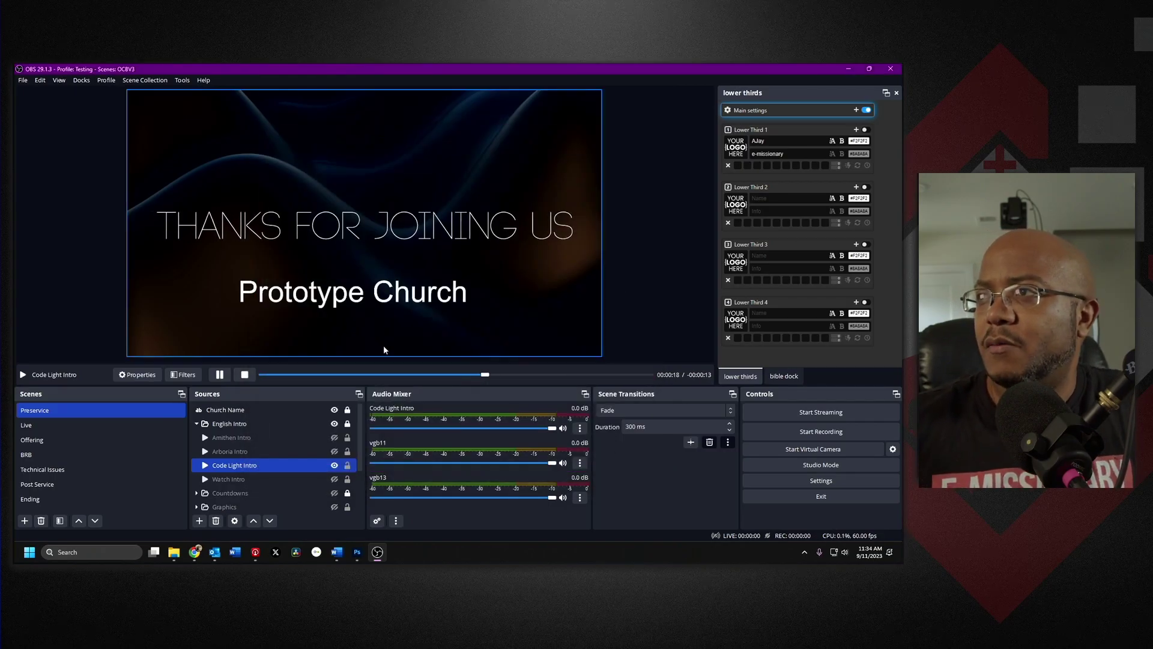
click(195, 423)
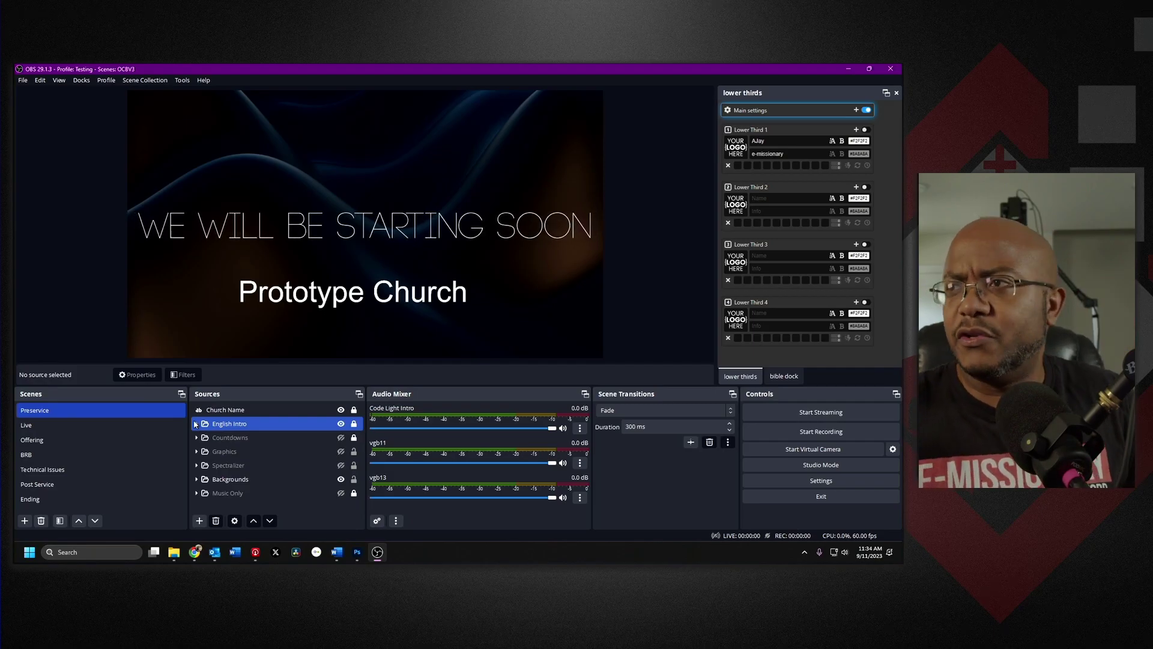
click(228, 451)
click(224, 438)
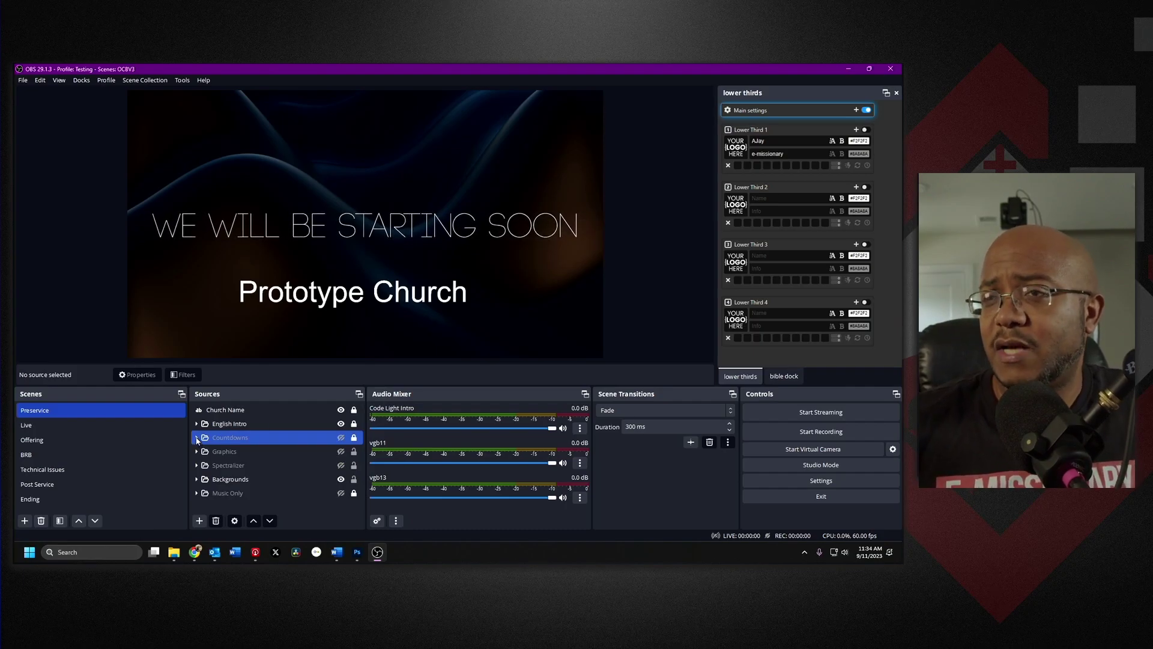
click(197, 439)
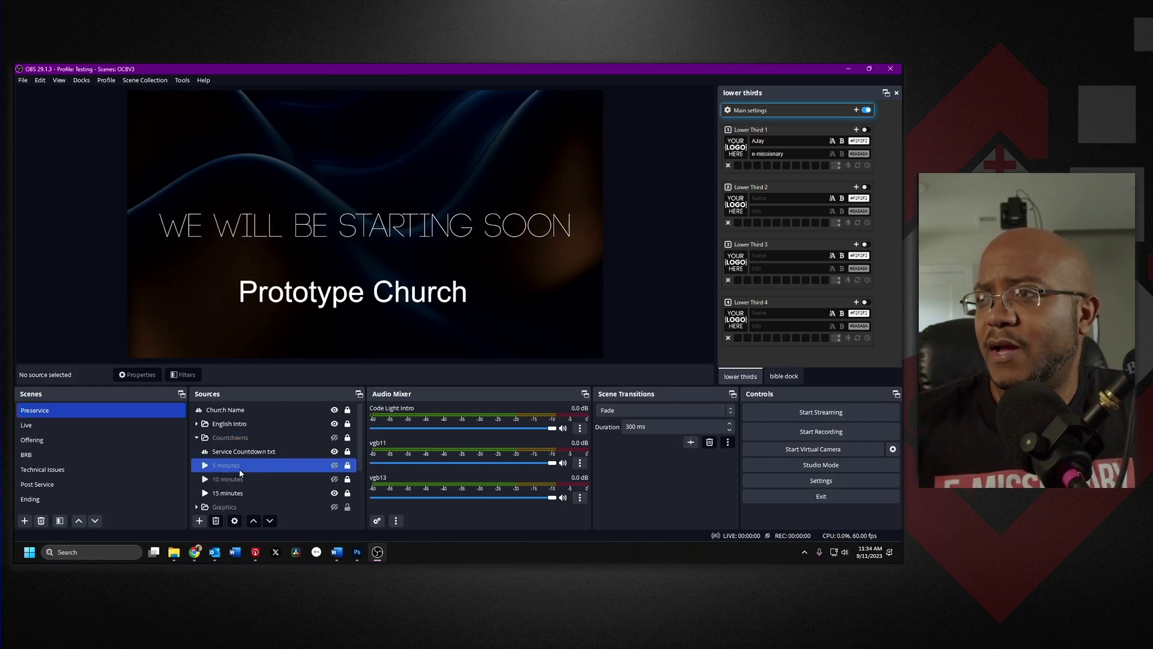
click(235, 493)
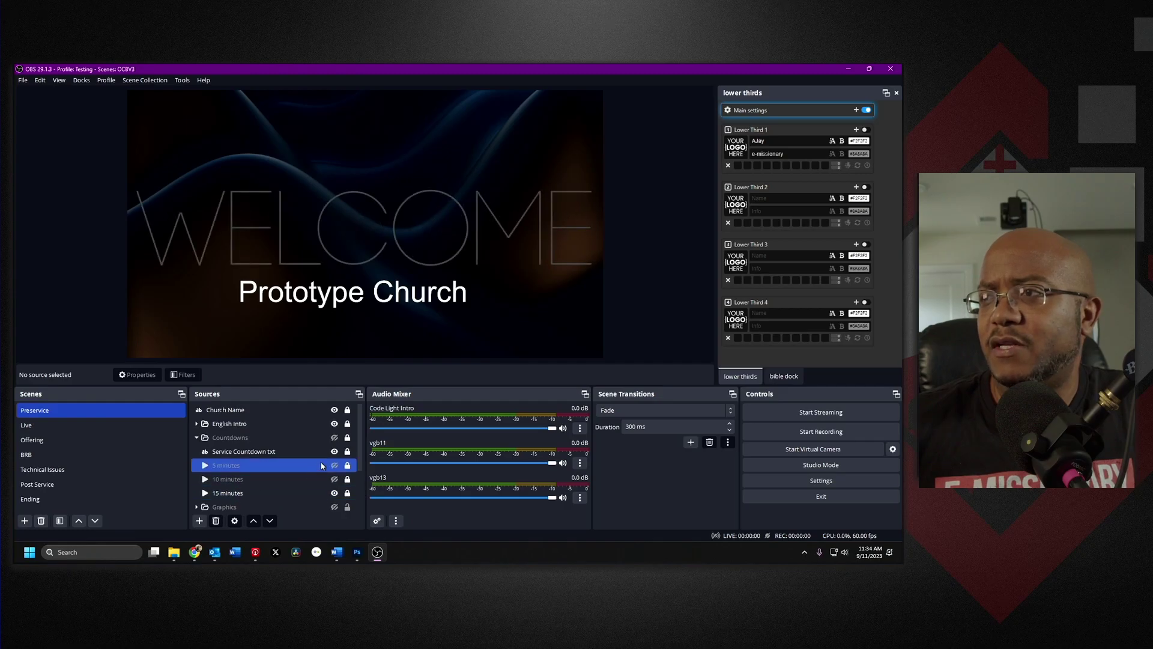
click(319, 437)
click(335, 437)
click(246, 454)
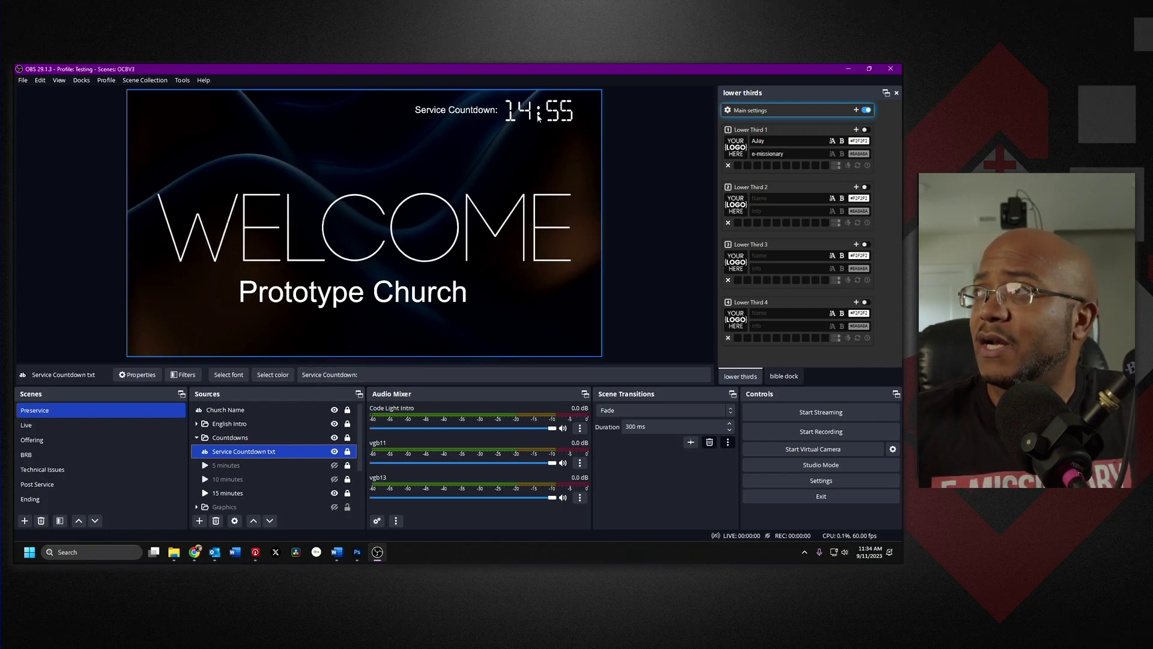
click(335, 493)
click(335, 466)
click(335, 466)
click(334, 479)
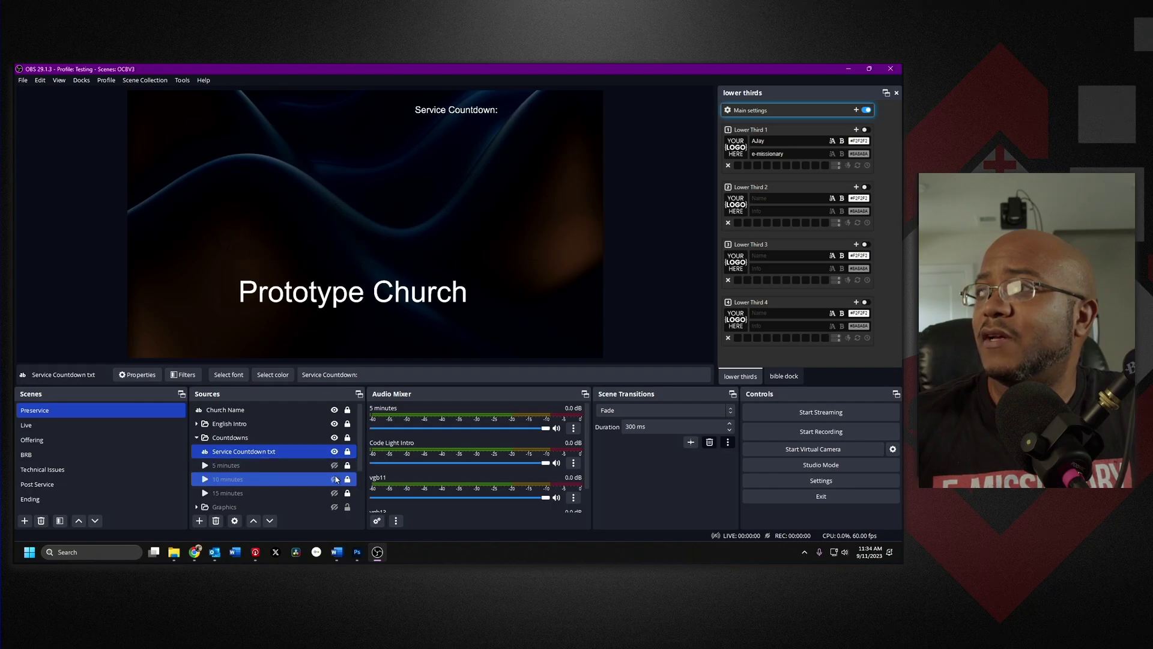
click(335, 479)
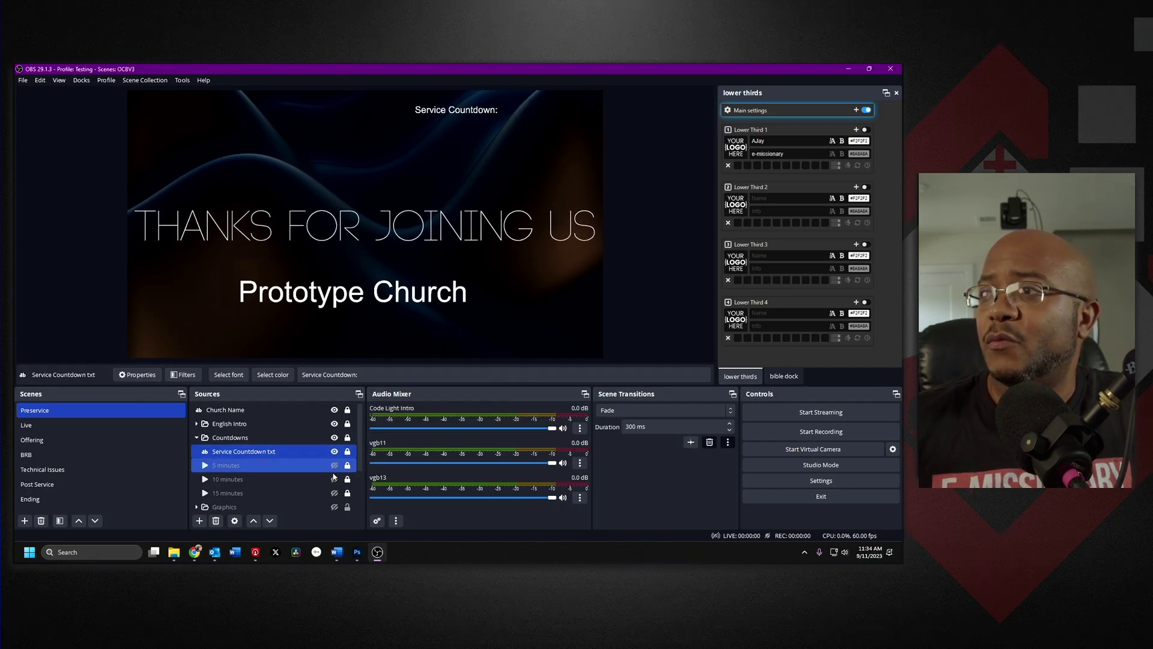
click(198, 442)
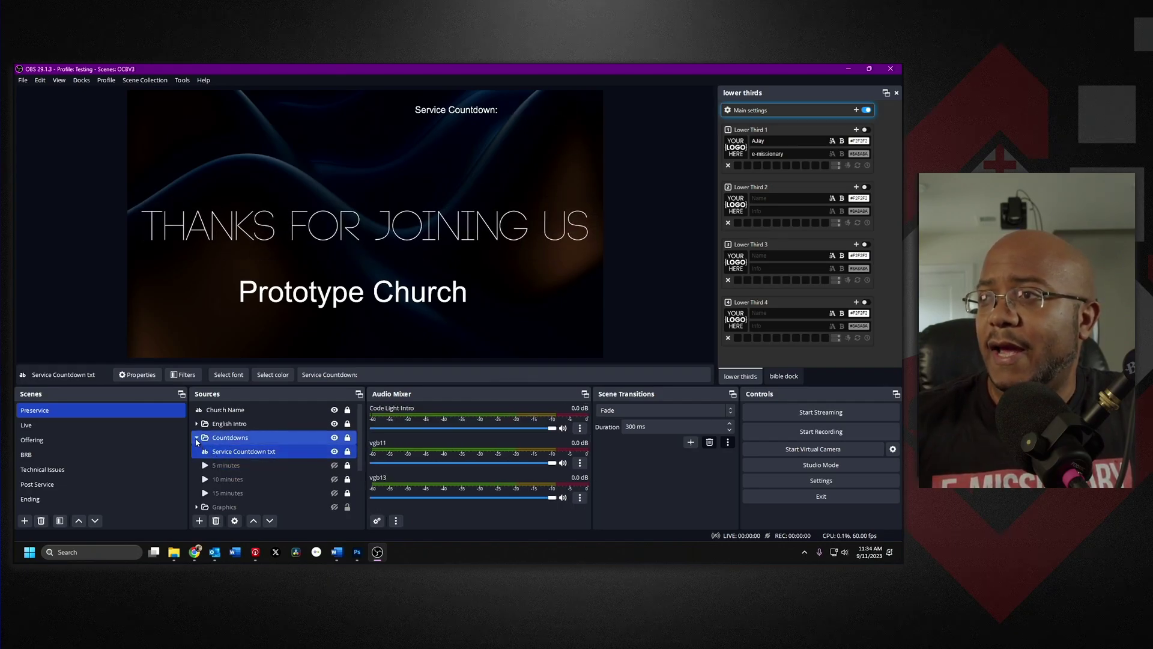
click(286, 467)
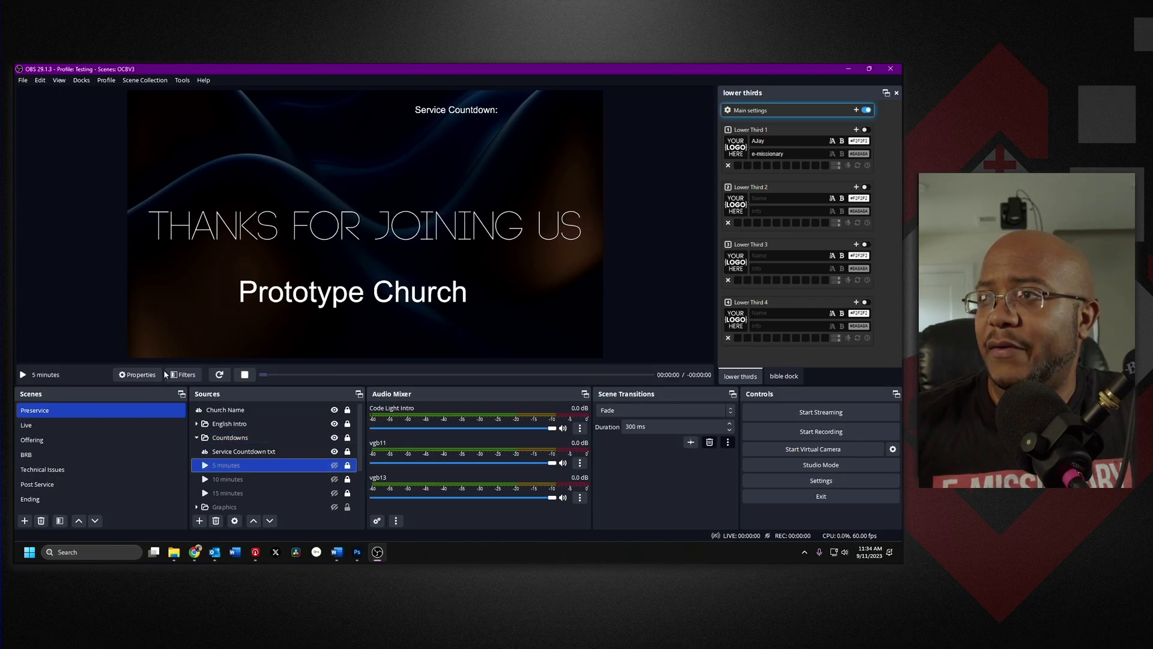
click(137, 375)
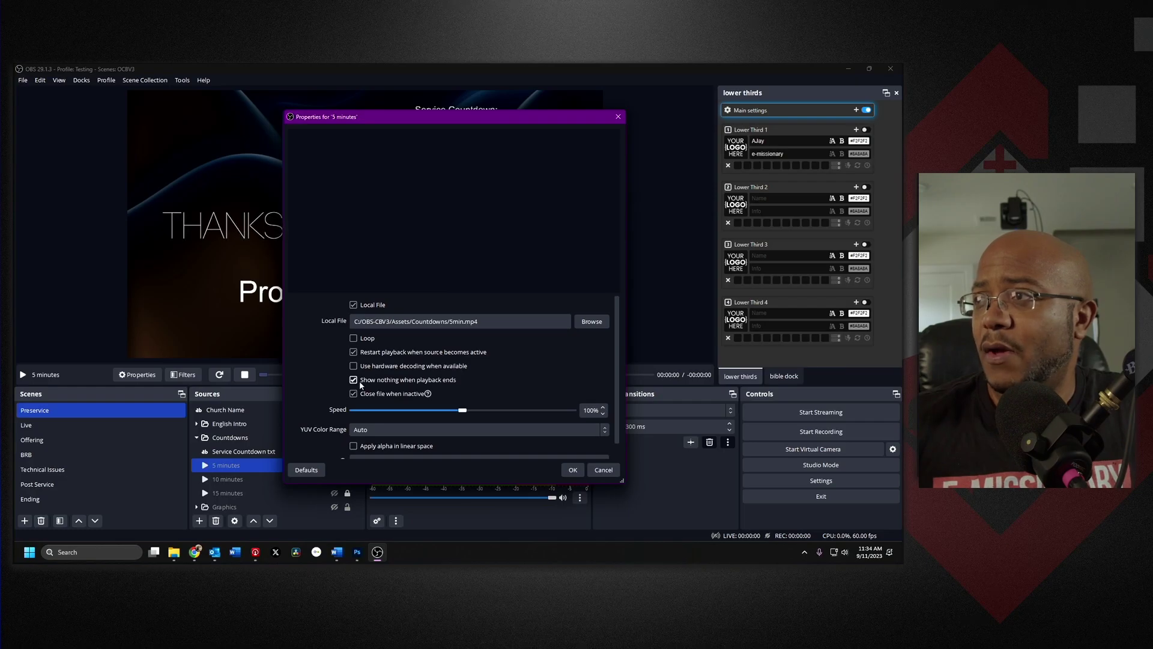
click(608, 473)
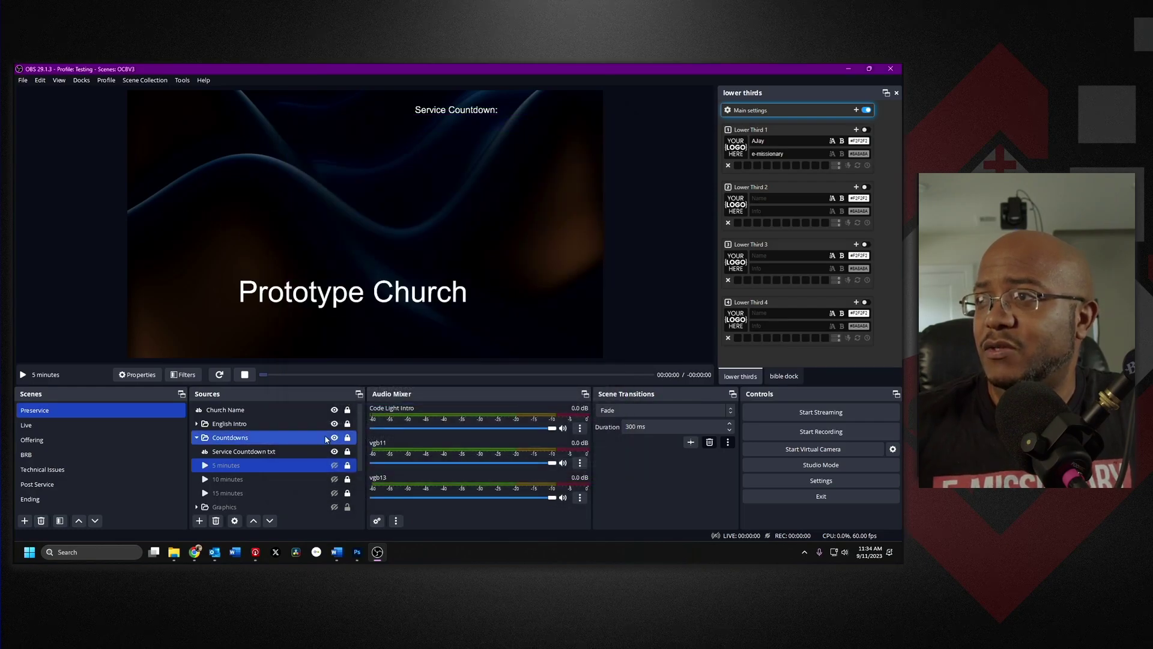
click(335, 466)
click(647, 375)
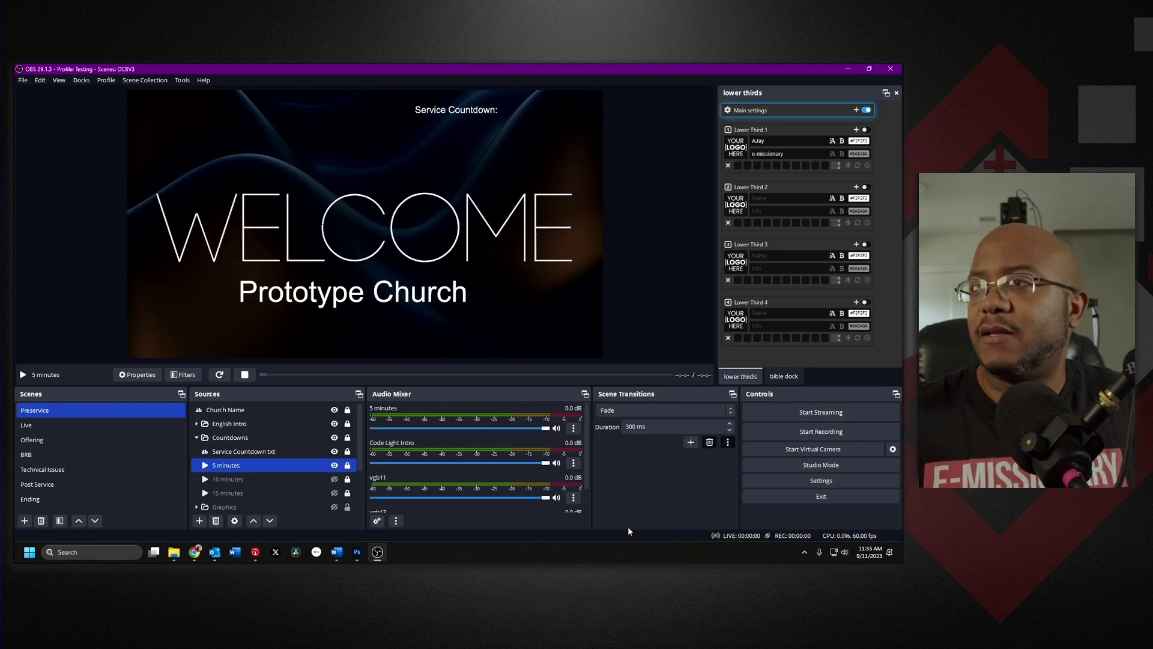
ctrl+click(301, 493)
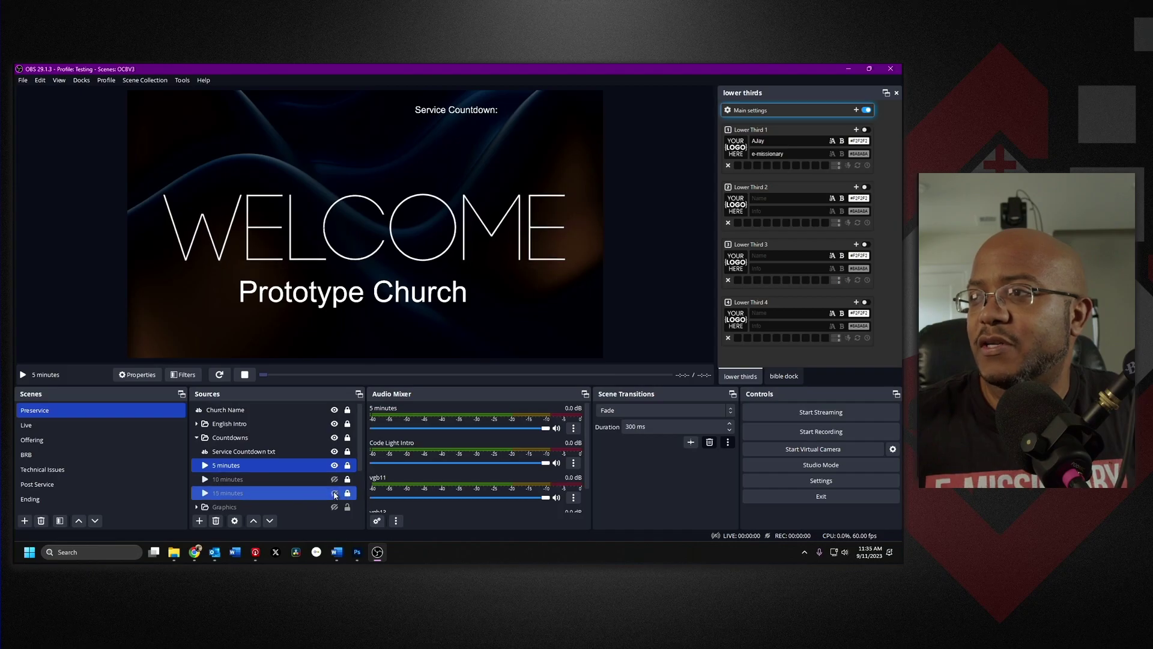
click(335, 493)
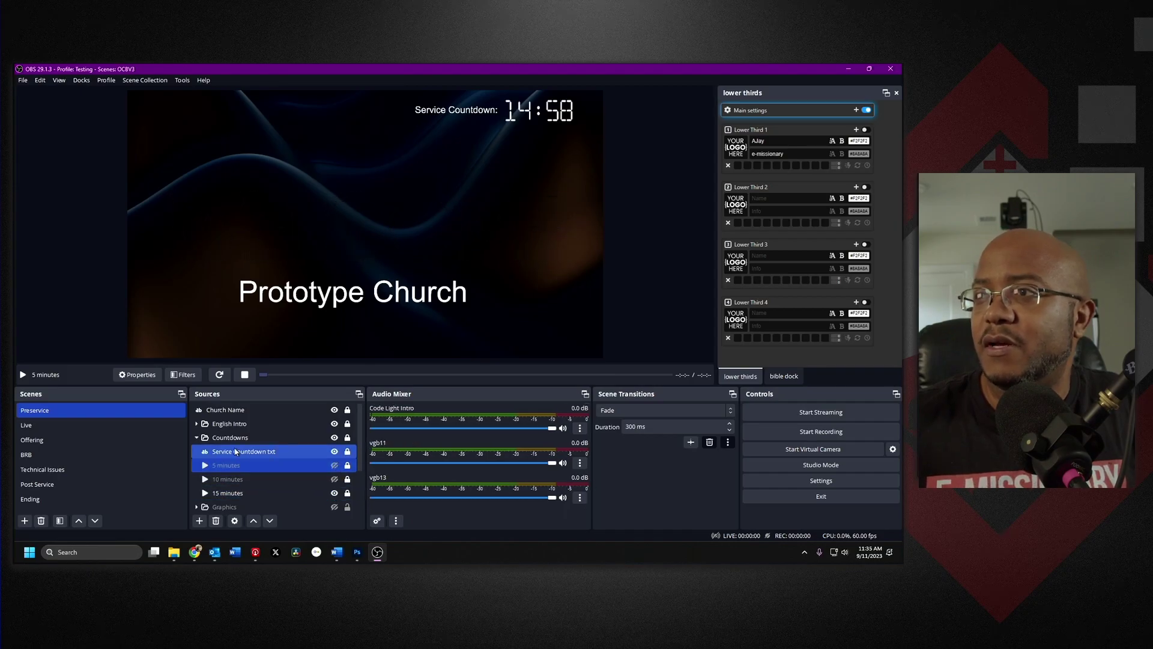
click(197, 438)
Select the Graphics and Countdowns groups in the Preservice sources
click(214, 454)
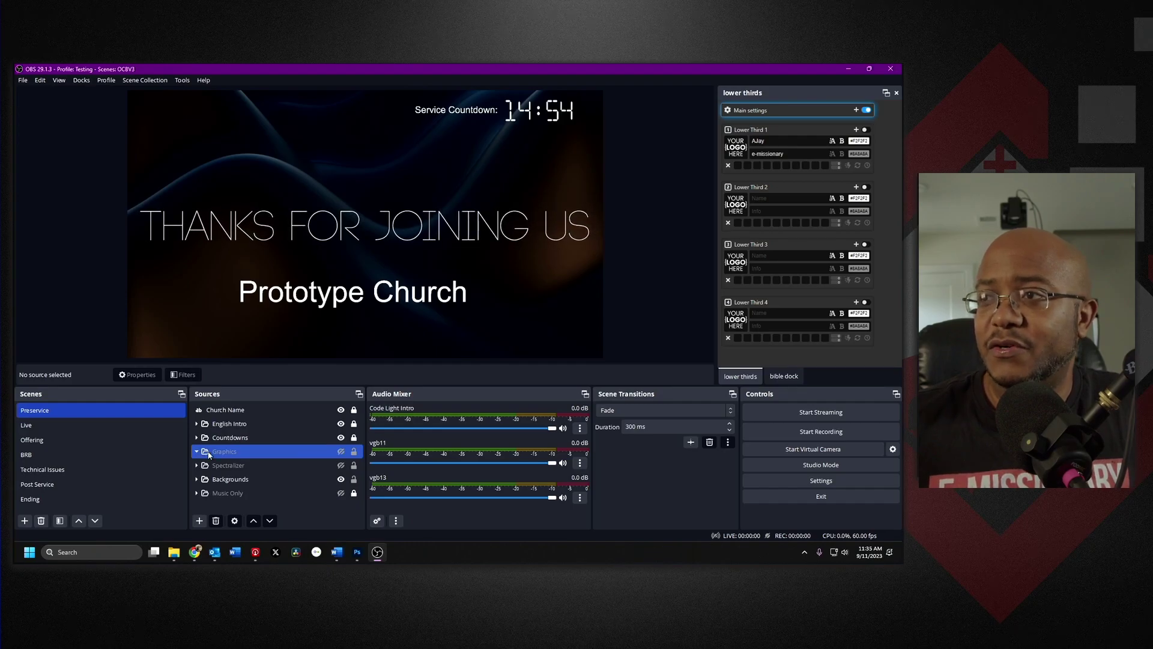
click(209, 454)
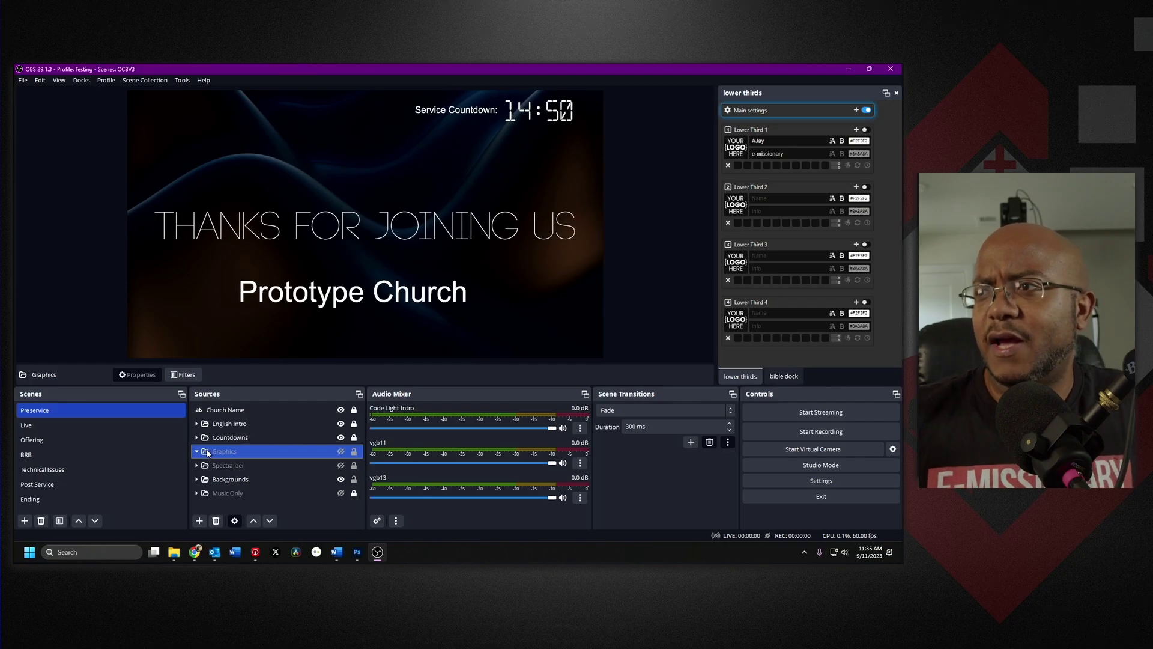
ctrl+click(216, 443)
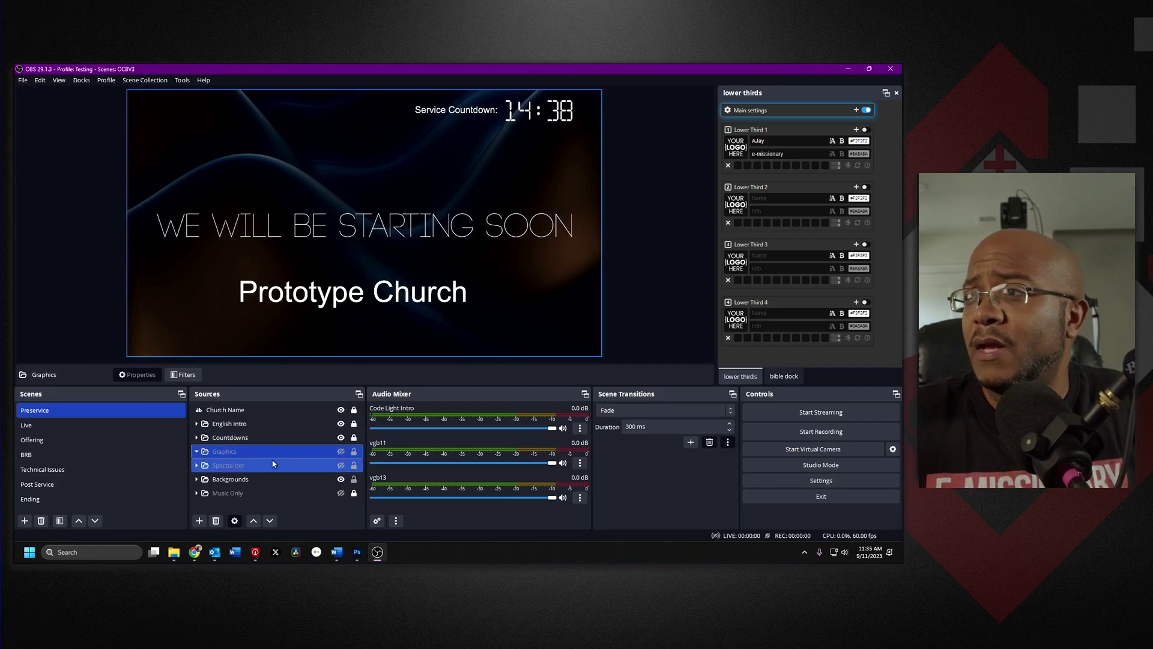
ctrl+click(333, 438)
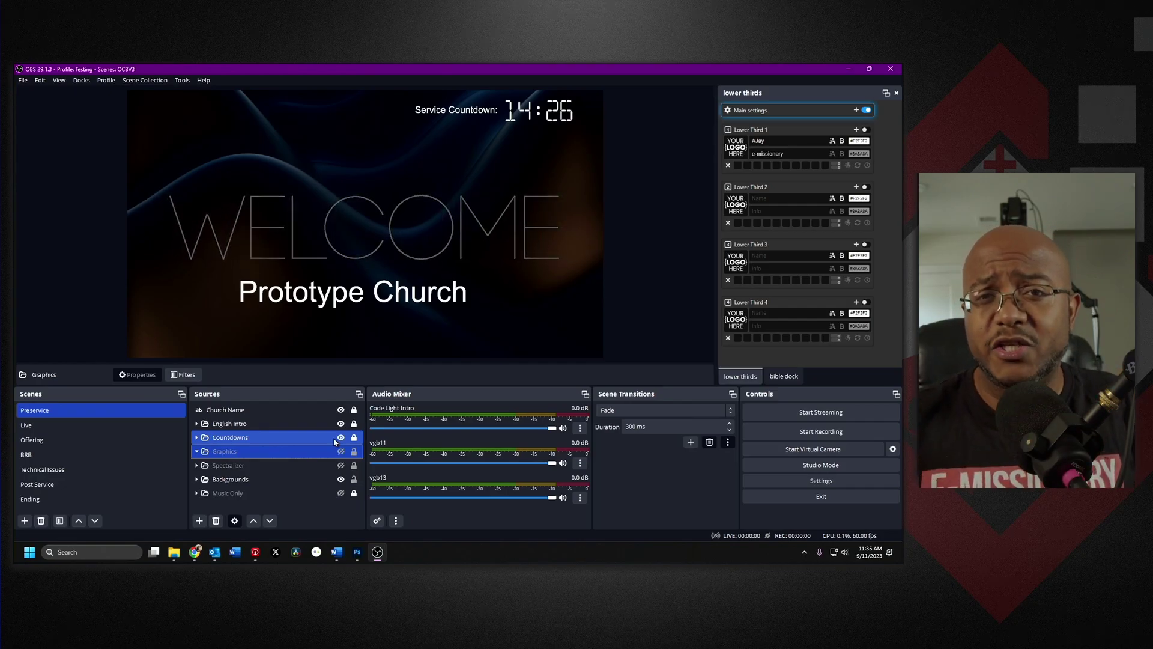
click(269, 451)
shift+click(199, 468)
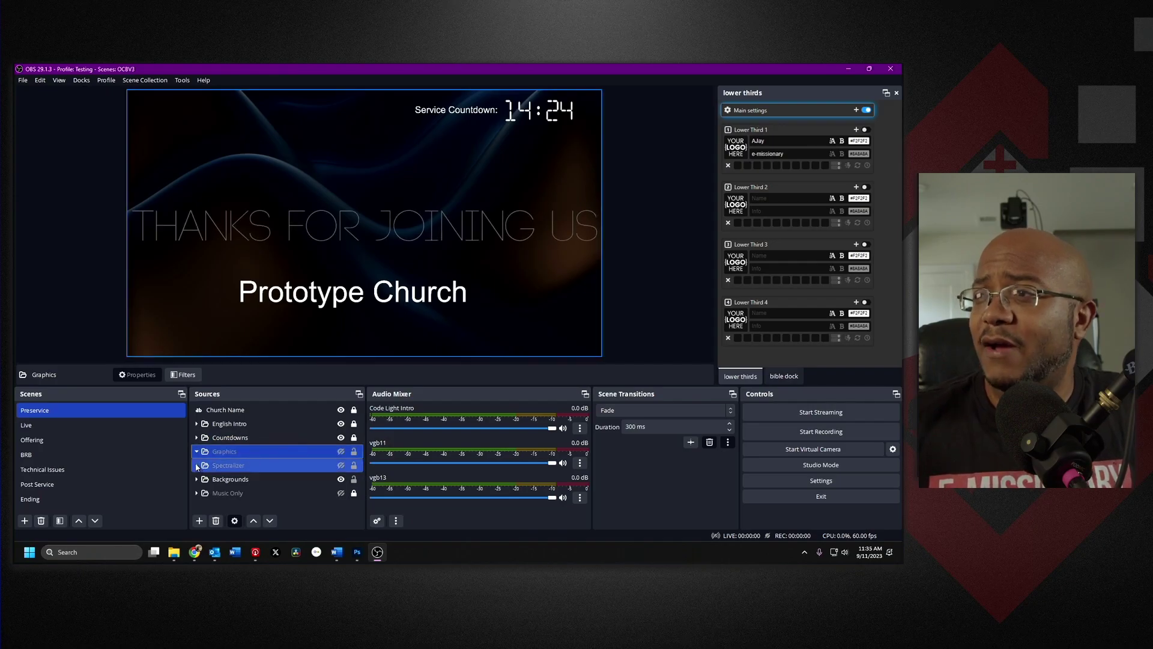
Expand Spectralizer and browse its calm01, minimal01 and motivational01 spectrum sources
click(196, 466)
ctrl+click(267, 478)
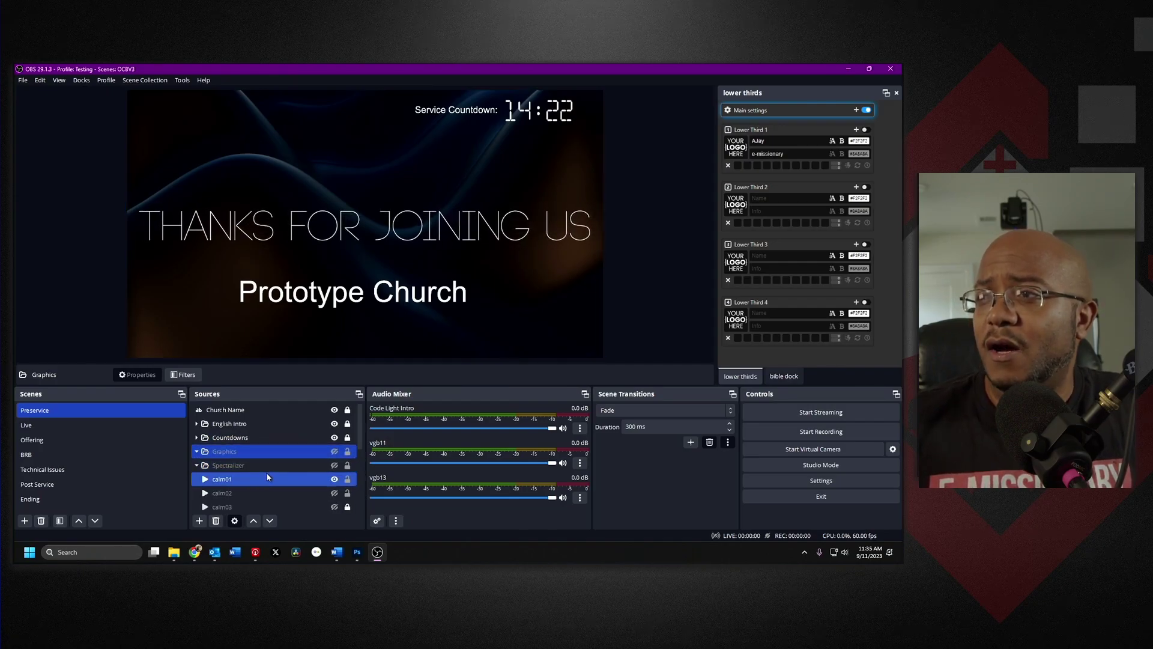
scroll(266, 472, down, 1)
click(275, 474)
scroll(272, 444, down, 2)
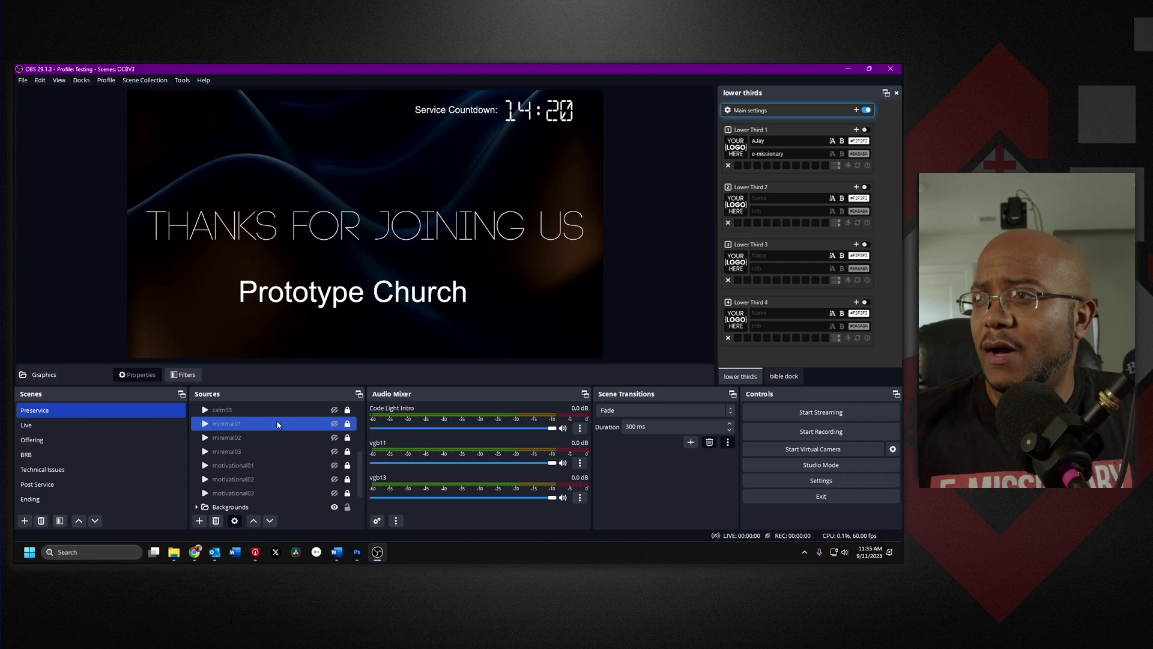
click(275, 467)
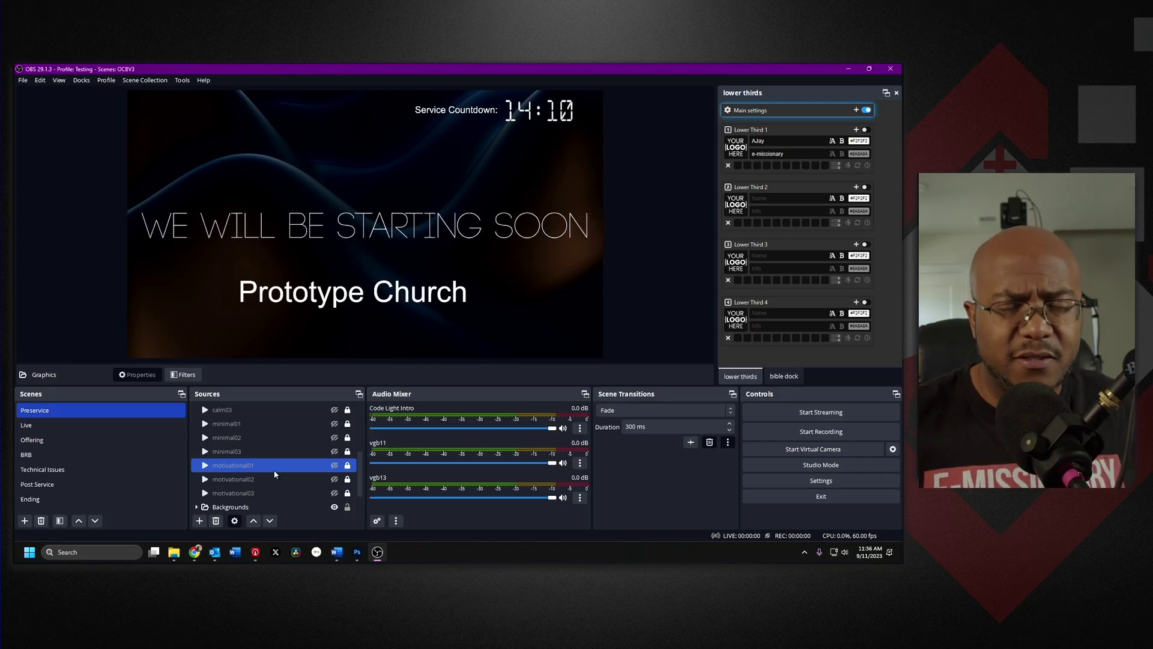
scroll(268, 471, up, 3)
click(293, 451)
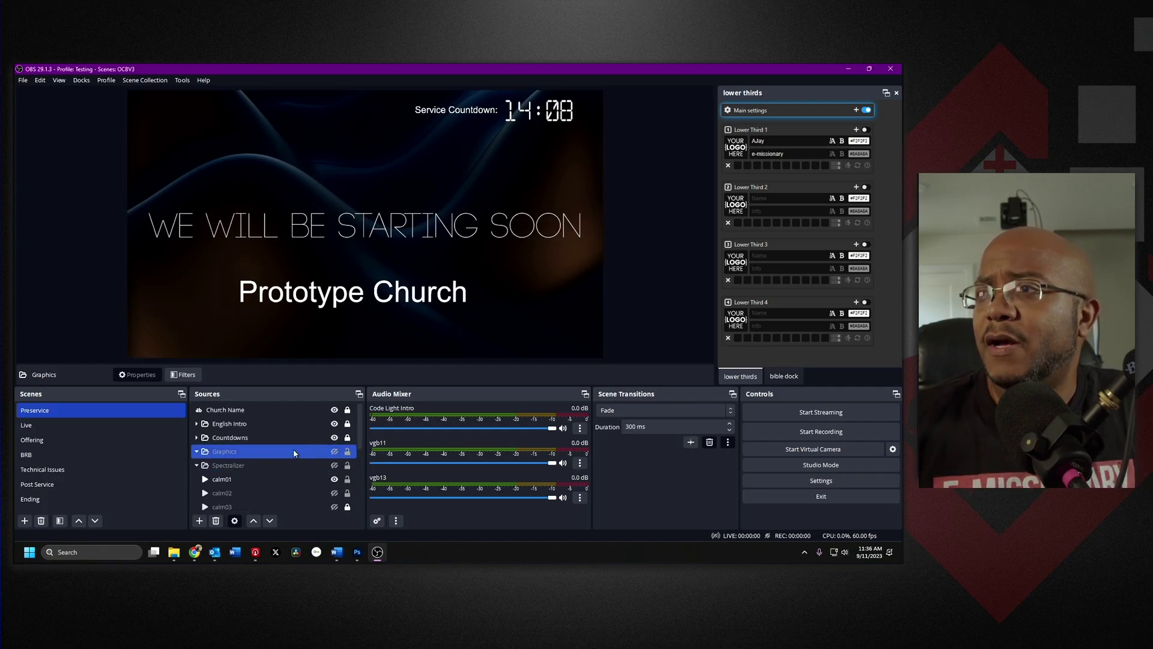
ctrl+click(258, 464)
Turn on the Spectralizer group and swap the calm01 spectrum for calm02
click(335, 468)
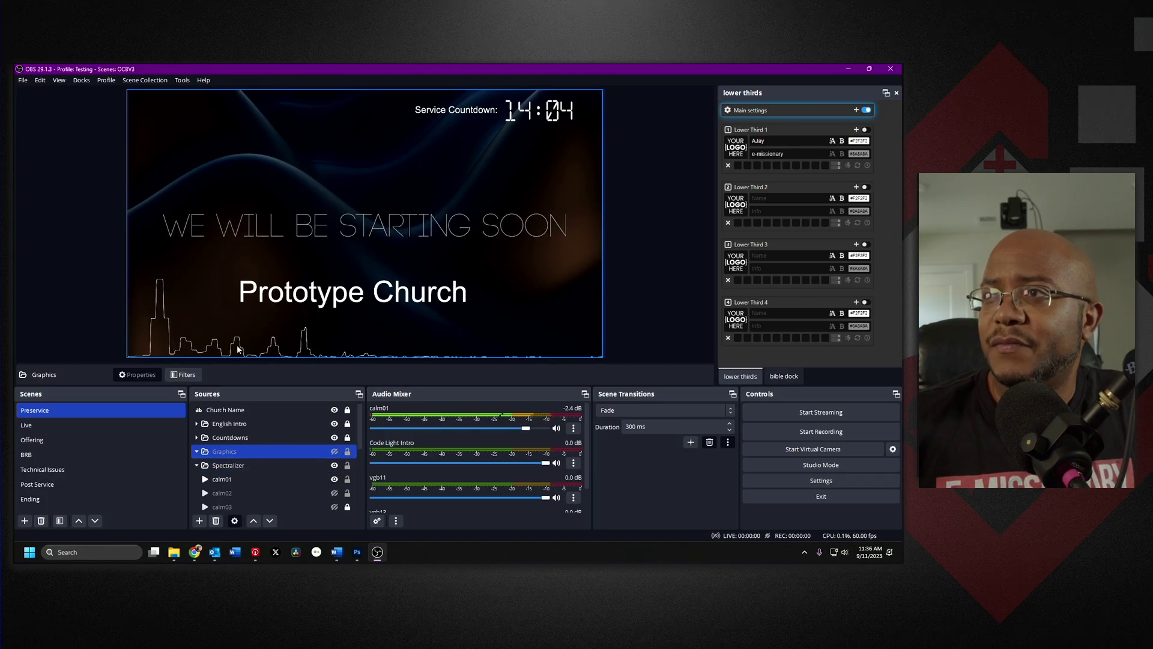
ctrl+click(335, 482)
click(335, 481)
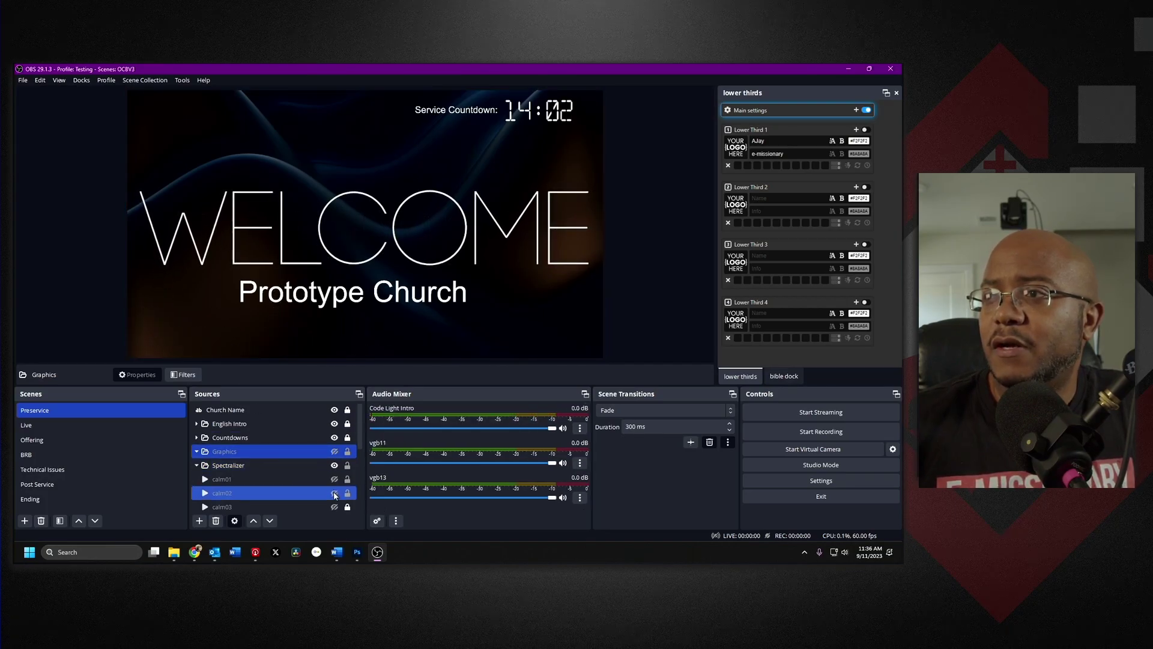
click(334, 496)
click(334, 494)
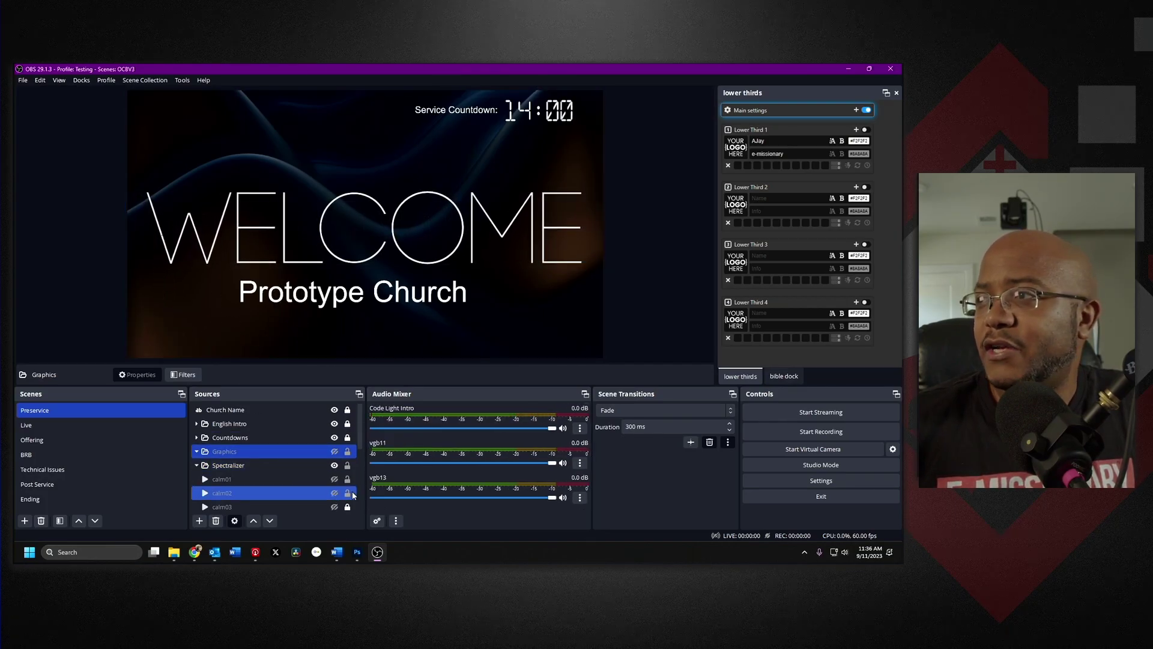
click(313, 498)
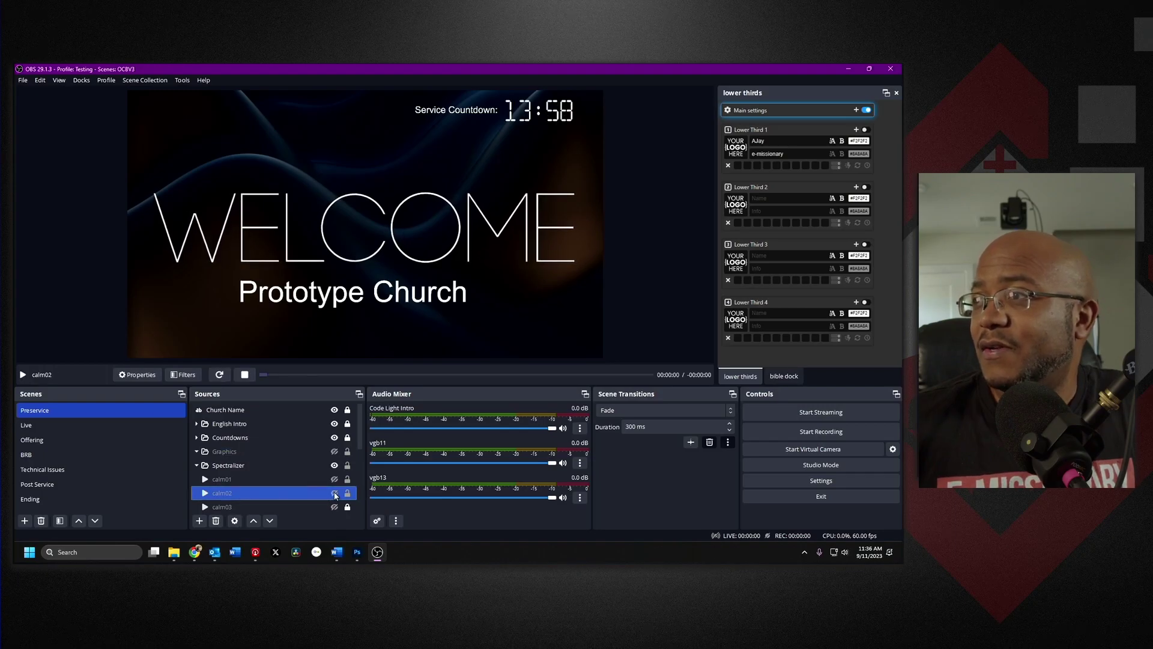
click(334, 494)
Review calm02 at -5.9 dB in Advanced Audio Properties, then close it
click(573, 427)
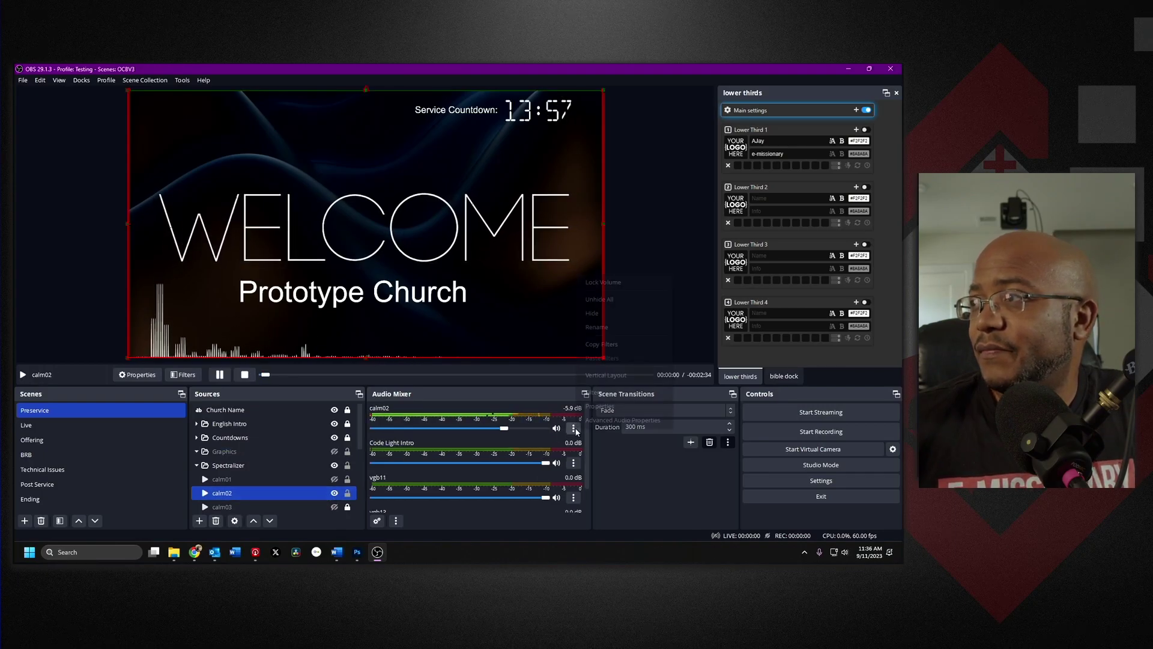
click(607, 424)
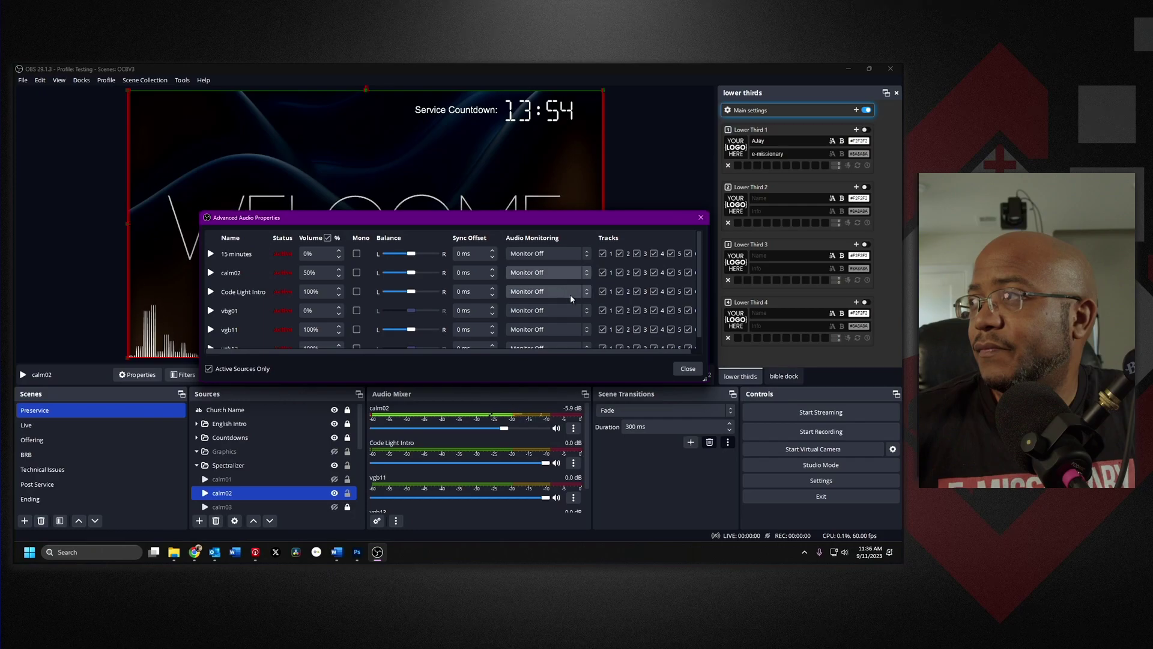
click(688, 368)
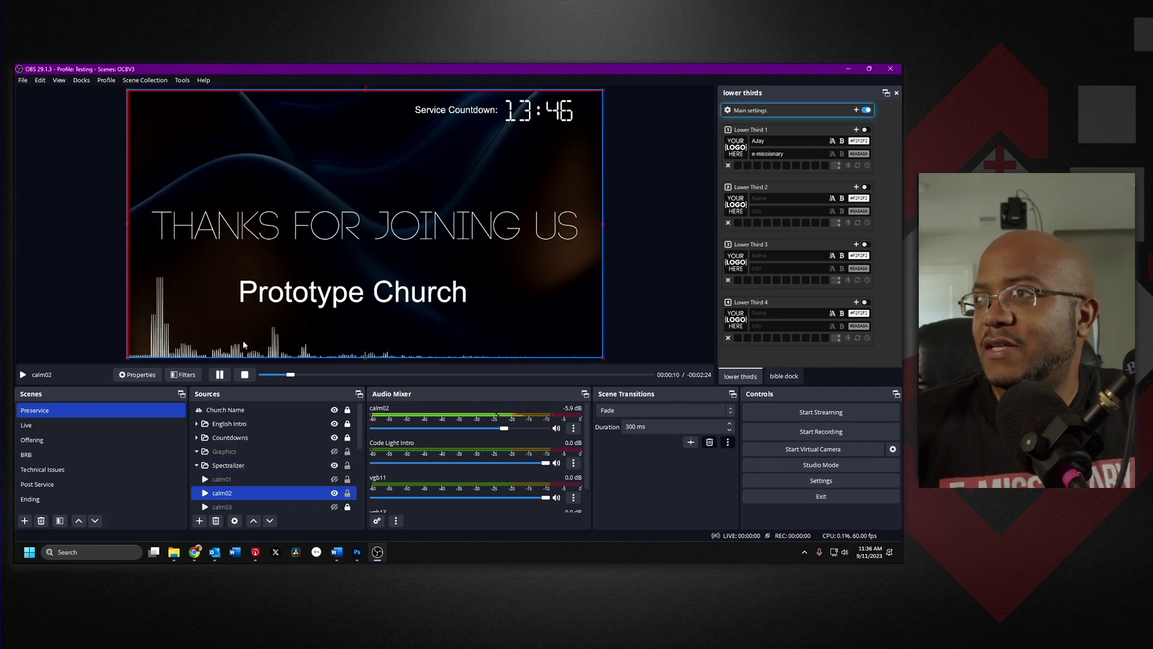
Drag the calm02 spectrum up above Prototype Church, then back down to the bottom edge
drag(243, 344, 239, 258)
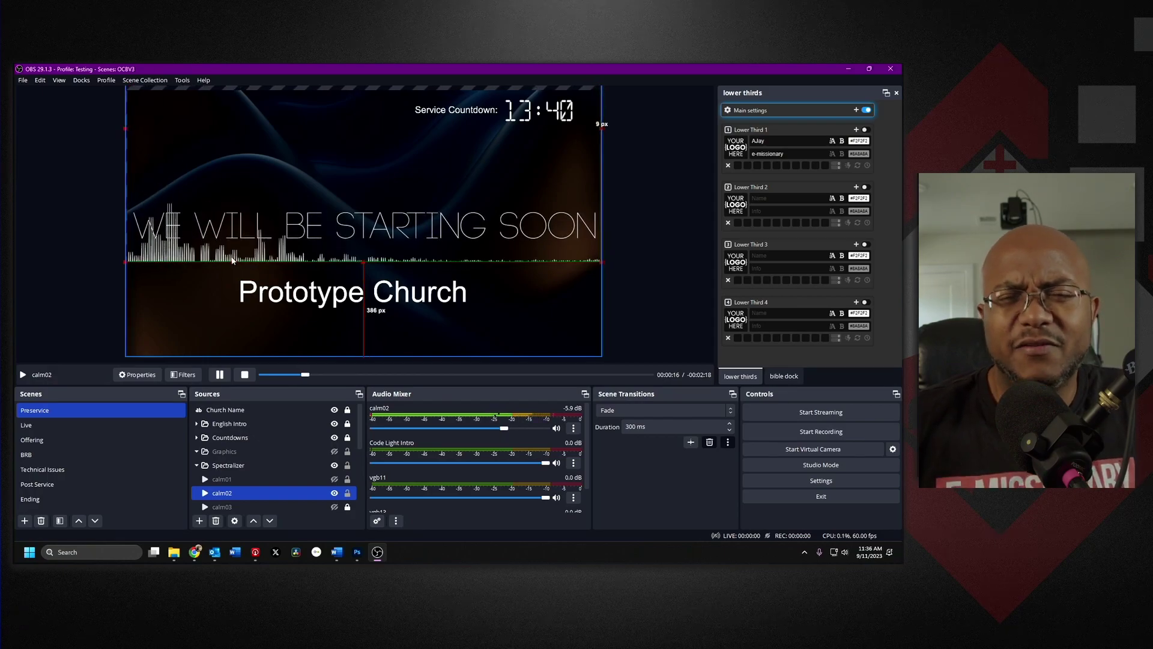
drag(226, 257, 229, 355)
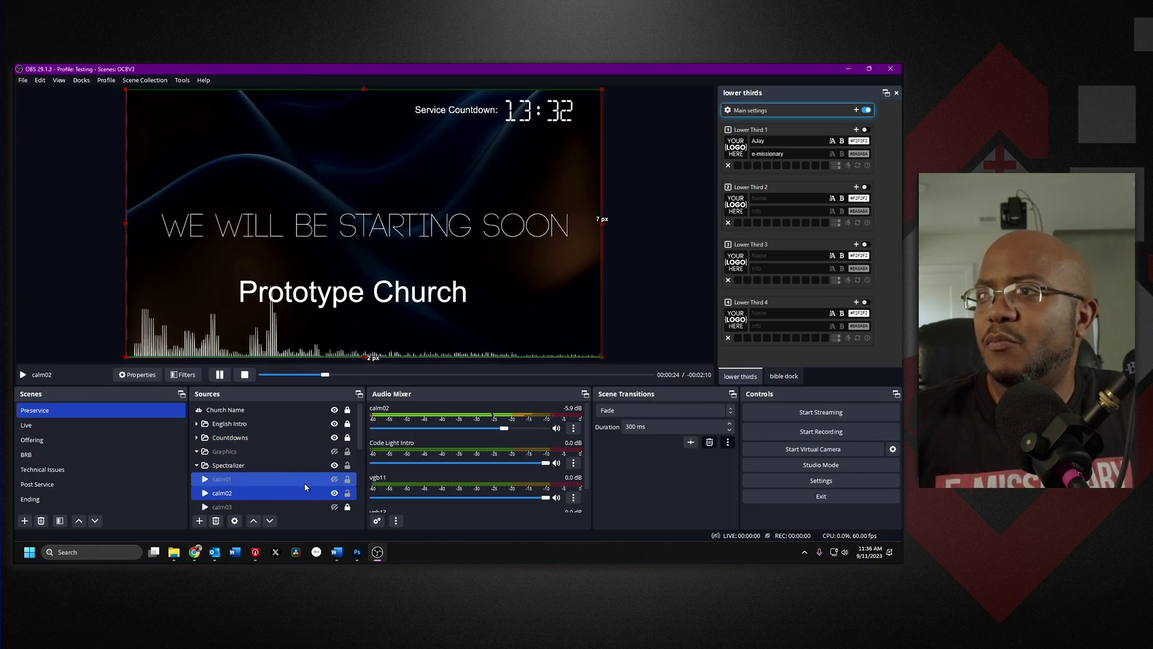
ctrl+click(312, 468)
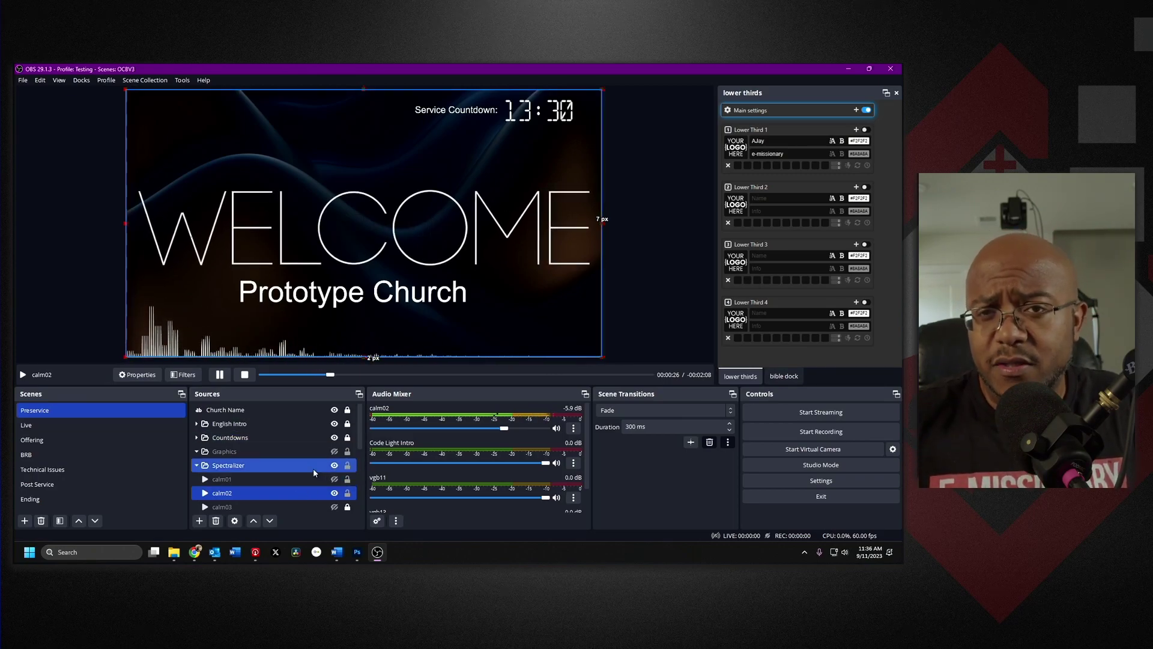
ctrl+click(312, 467)
ctrl+click(345, 454)
ctrl+click(345, 465)
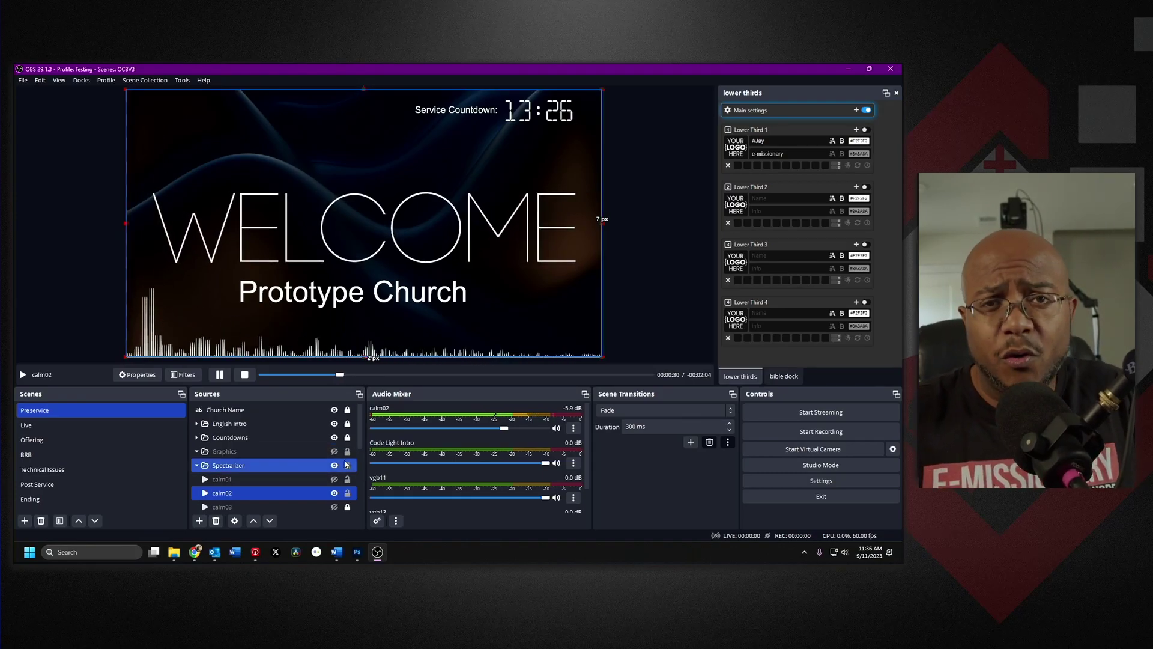
Hide the calm02 visualizer and show calm03 in its place
ctrl+click(346, 464)
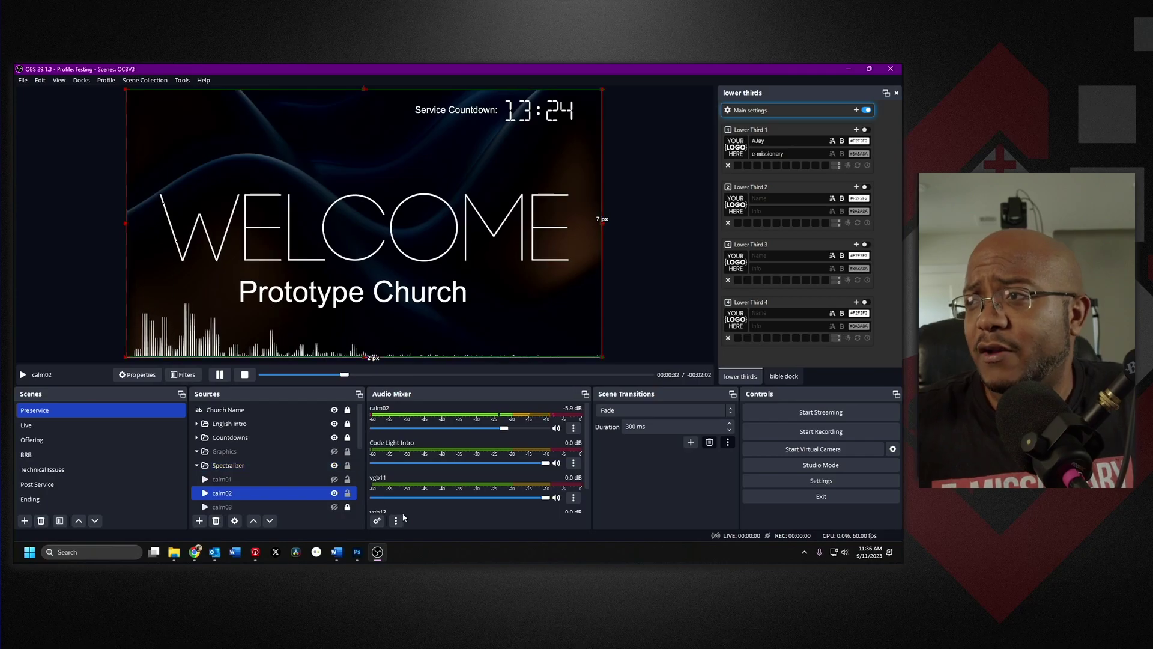
click(335, 493)
click(334, 507)
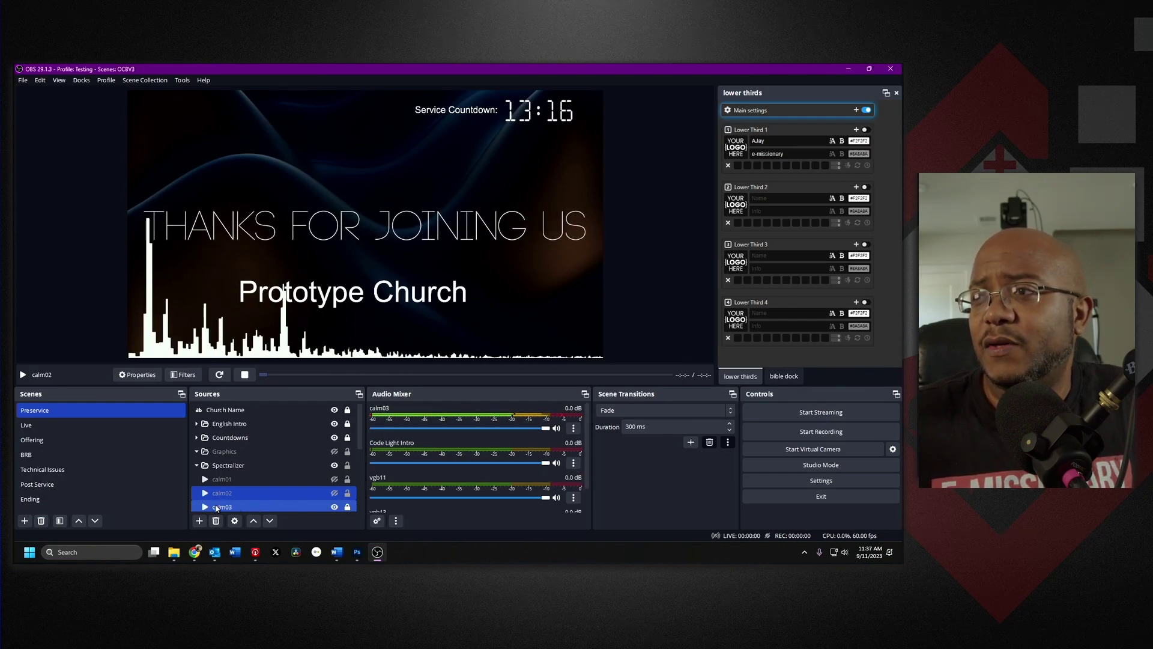
Lower calm03's Chroma Key filter opacity to about 0.24
click(266, 504)
click(184, 377)
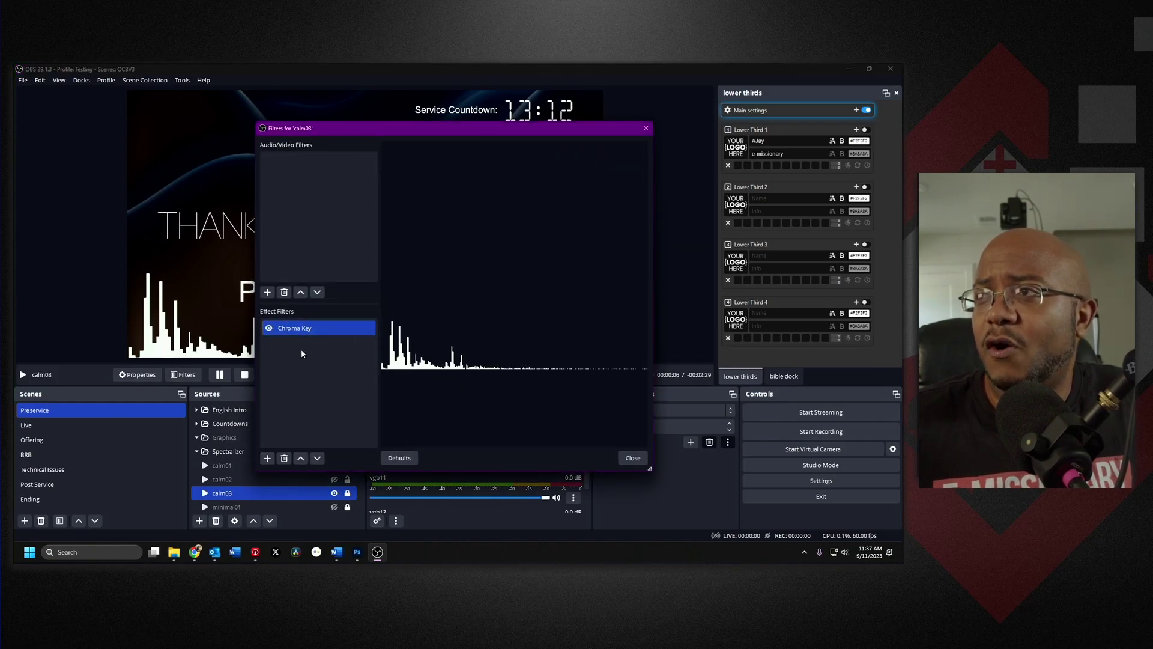
click(297, 327)
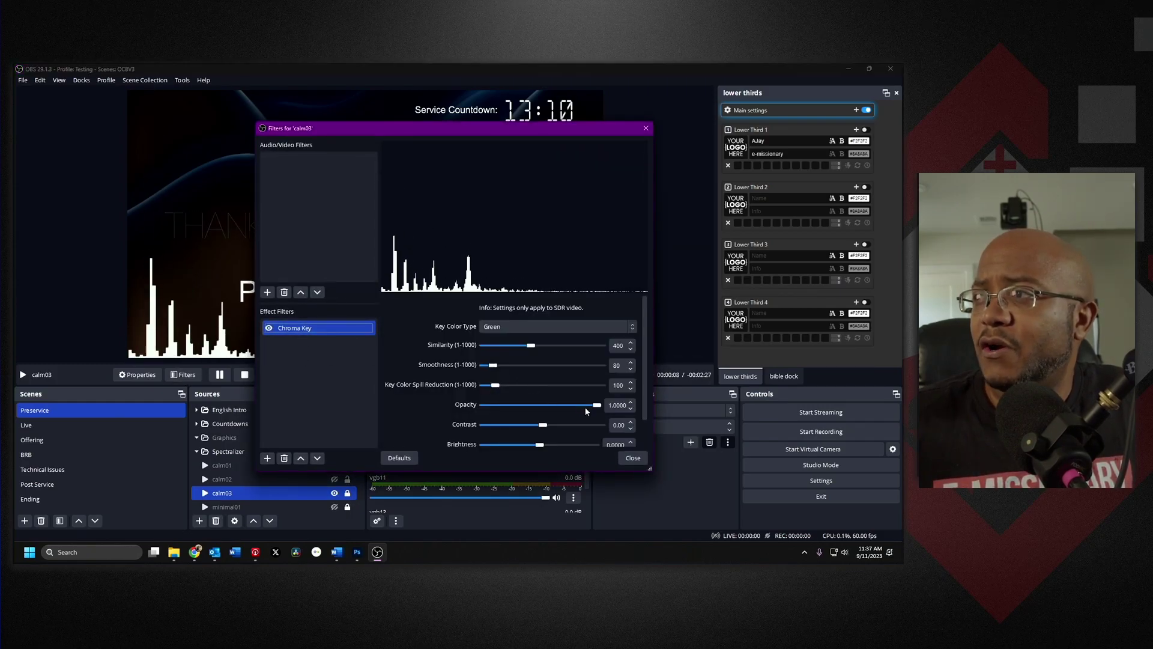
drag(596, 405, 483, 410)
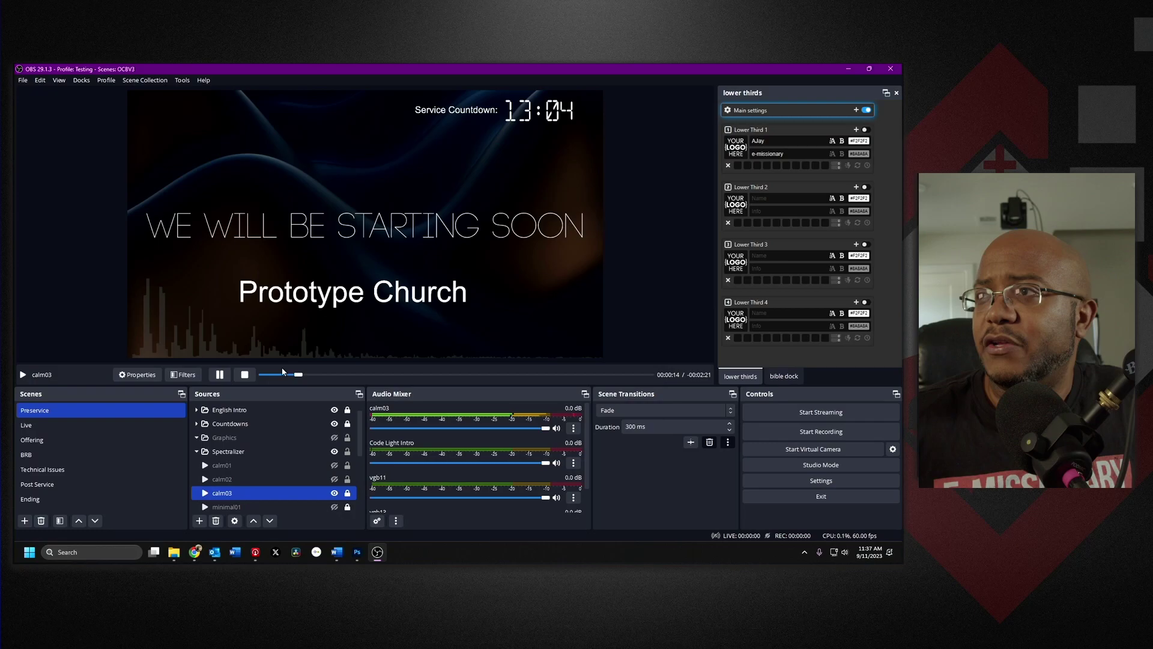
click(633, 458)
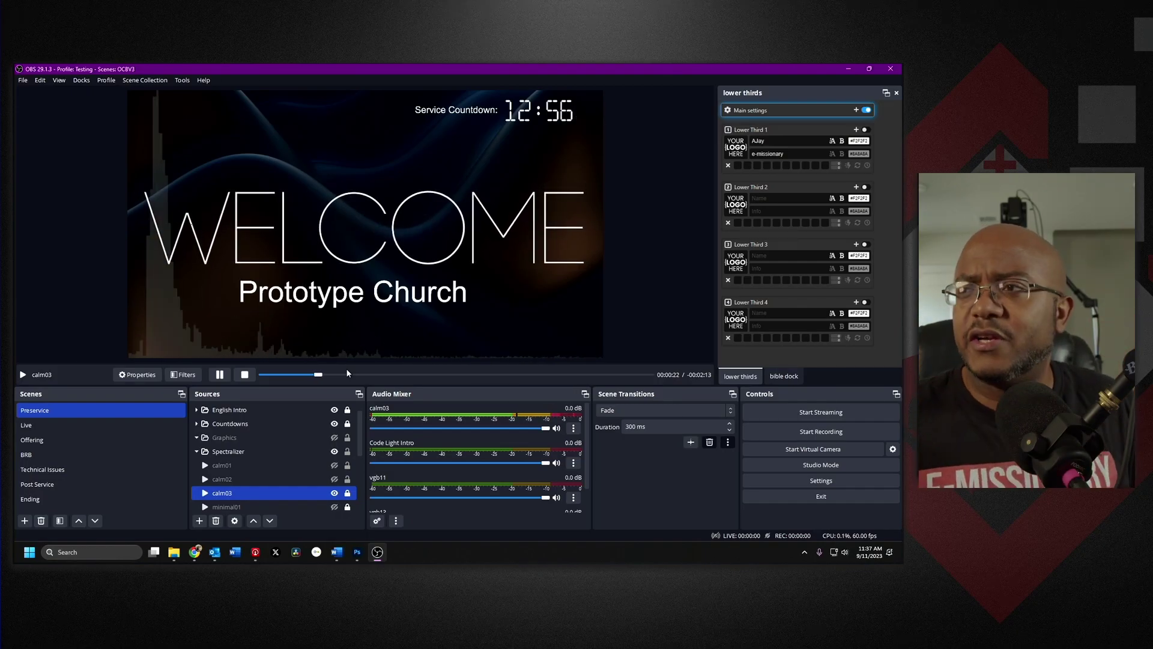
Restore calm03's Chroma Key opacity to 1.0000, then hide calm03 and show minimal01
click(183, 375)
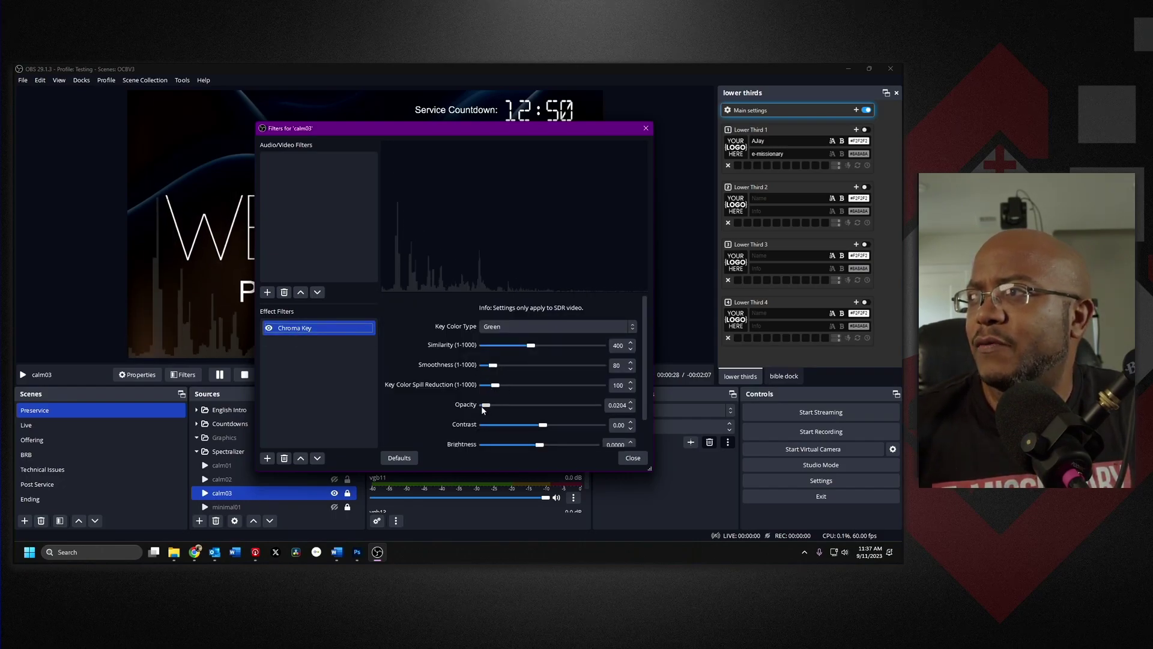
drag(484, 405, 600, 405)
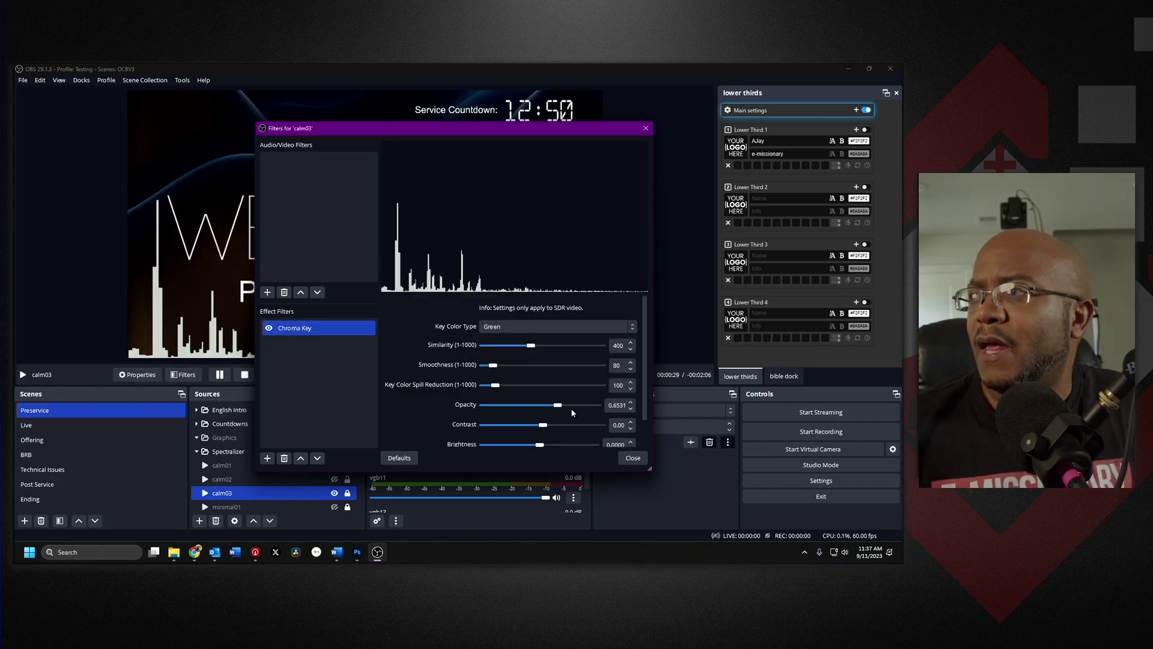
click(635, 459)
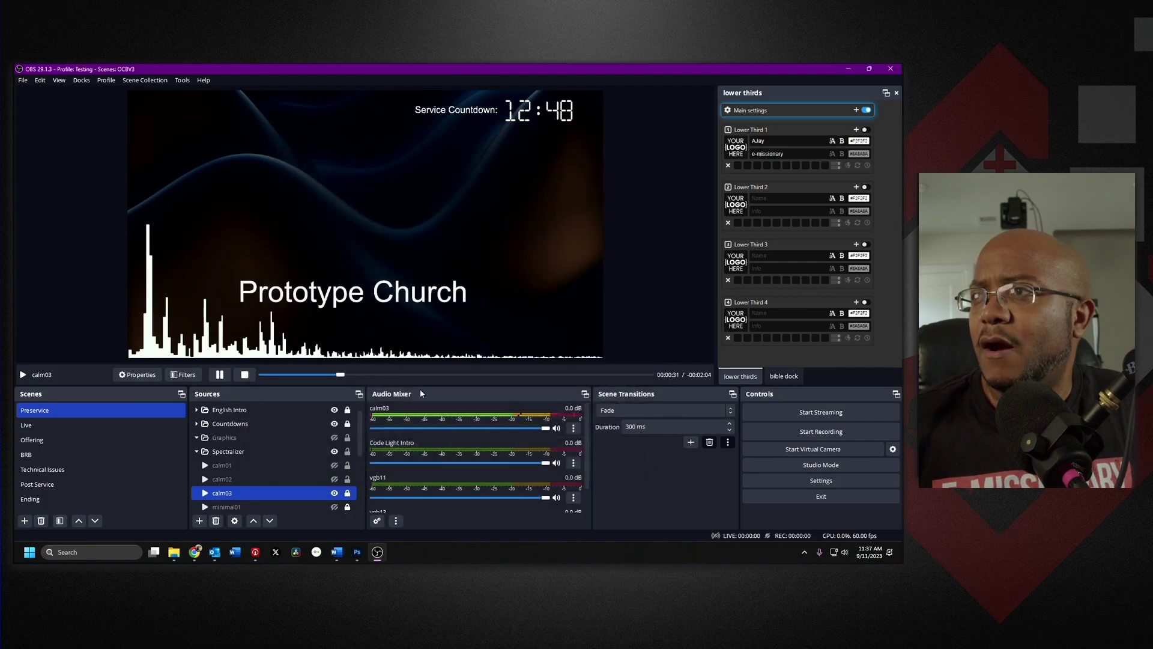
click(335, 492)
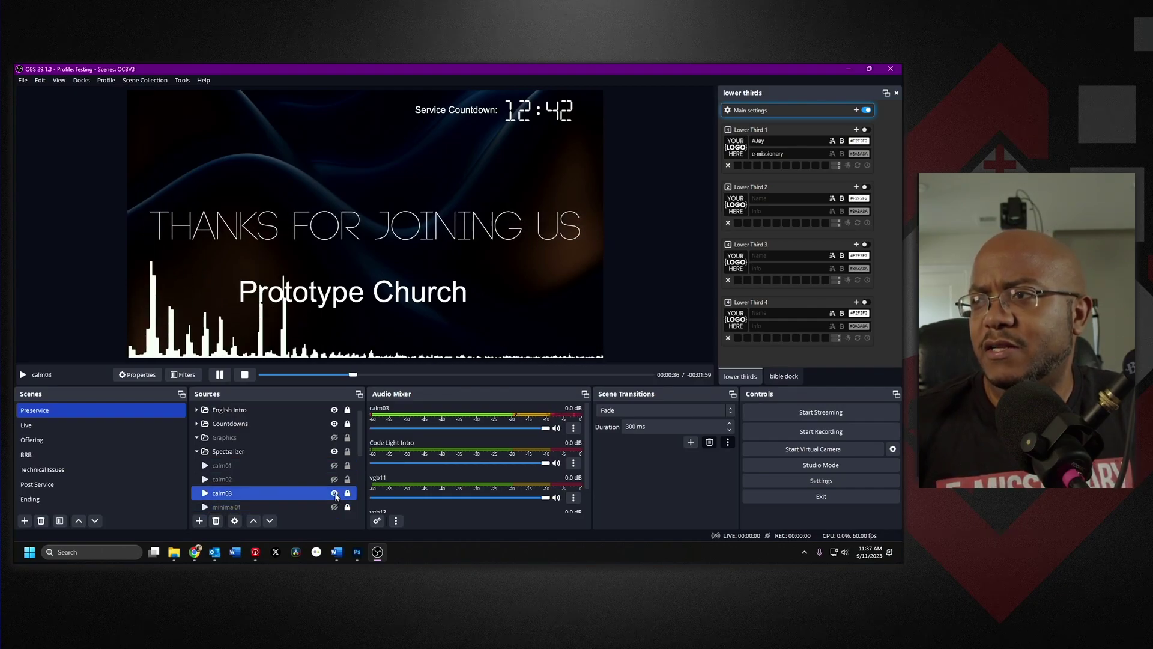
click(334, 506)
Hide minimal01 and the collapsed Spectralizer group, then enable and expand Music Only
click(335, 506)
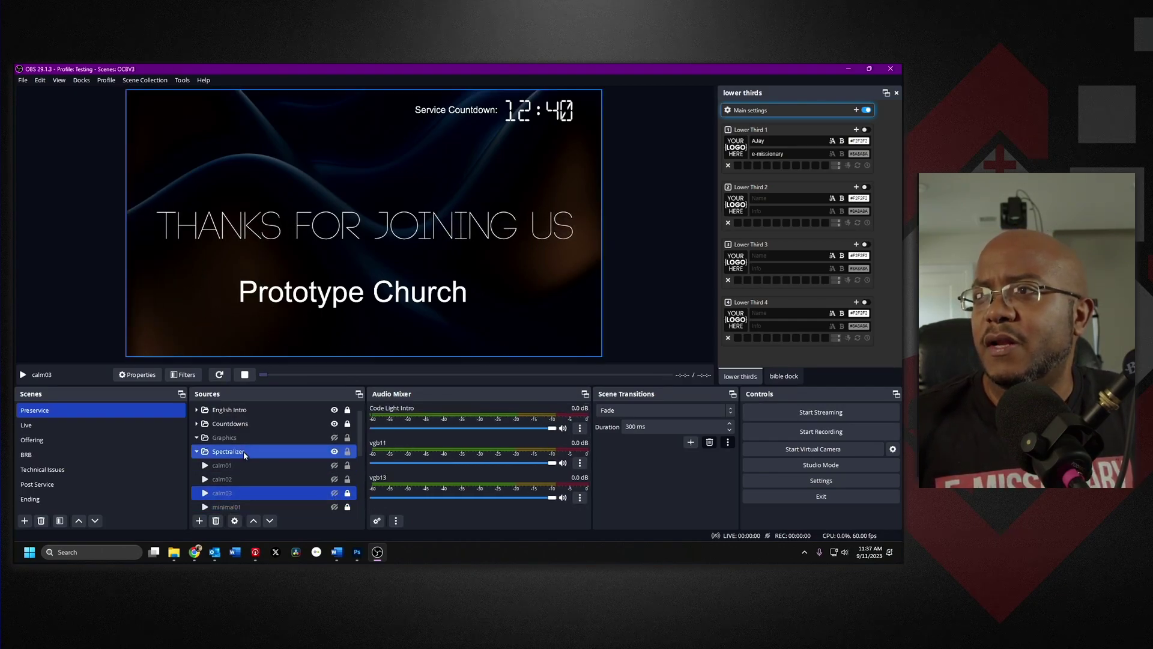
click(198, 452)
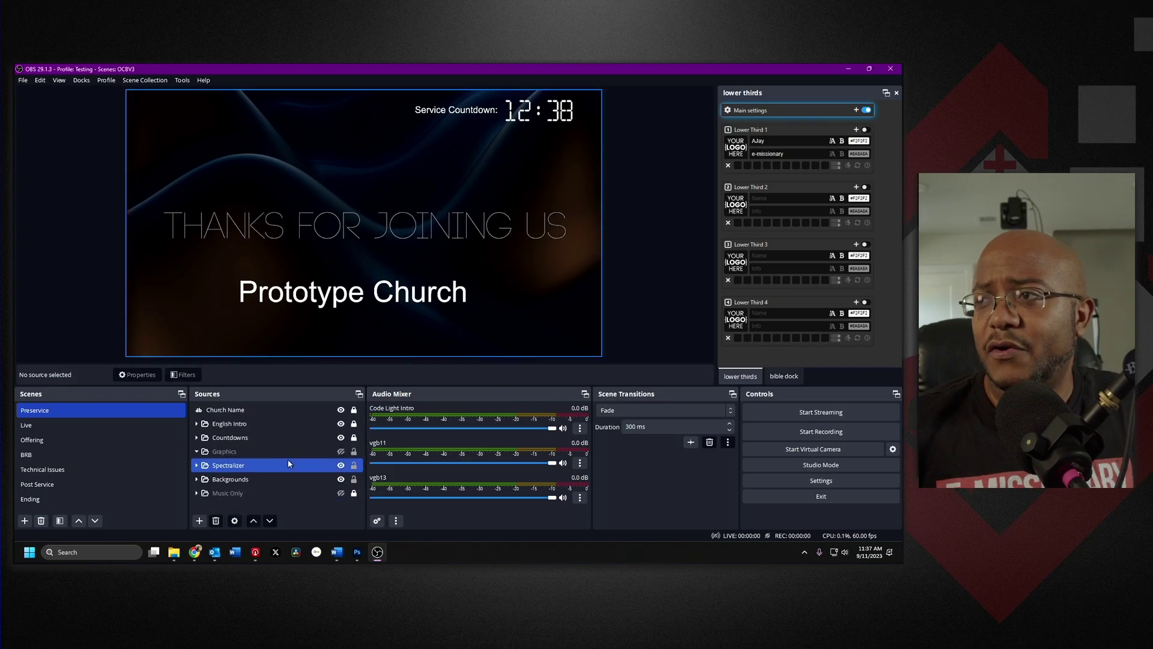
click(341, 466)
click(254, 493)
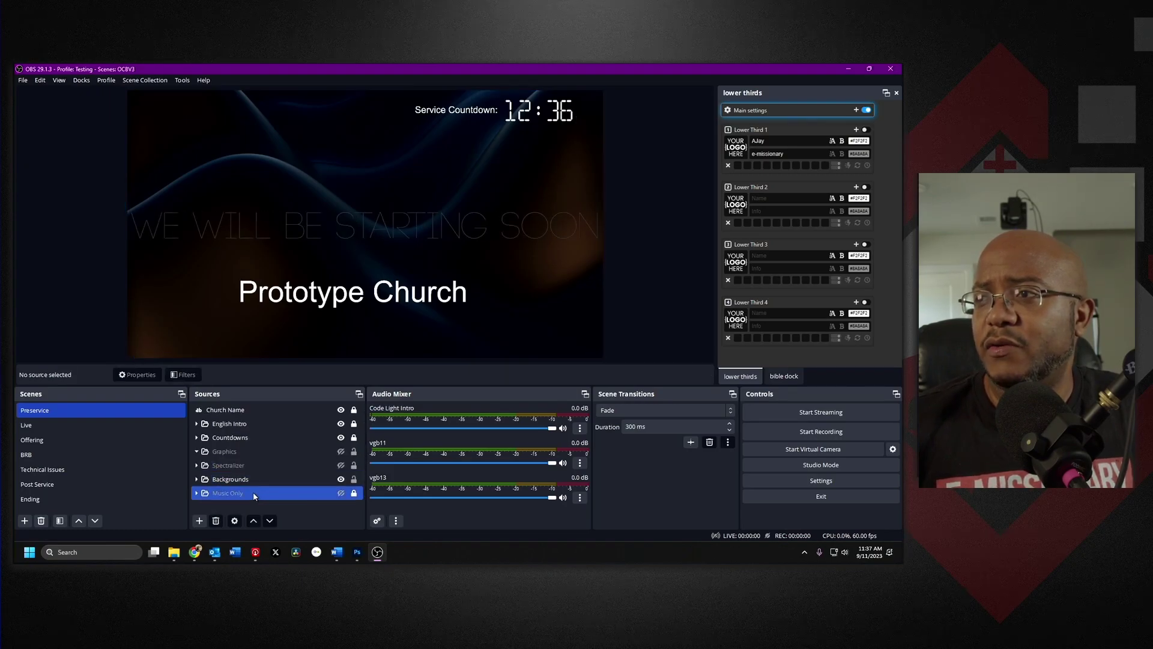
click(340, 494)
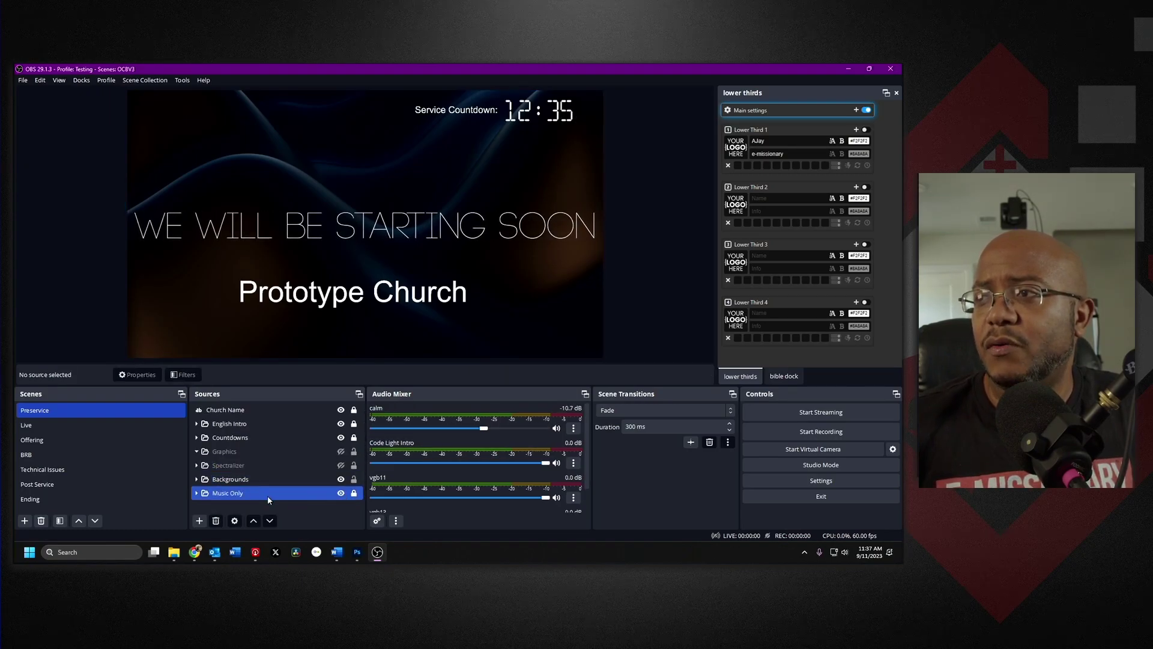
click(196, 493)
Toggle the Music Only tracks so only calm plays, at -10.7 dB
scroll(304, 475, down, 1)
click(309, 480)
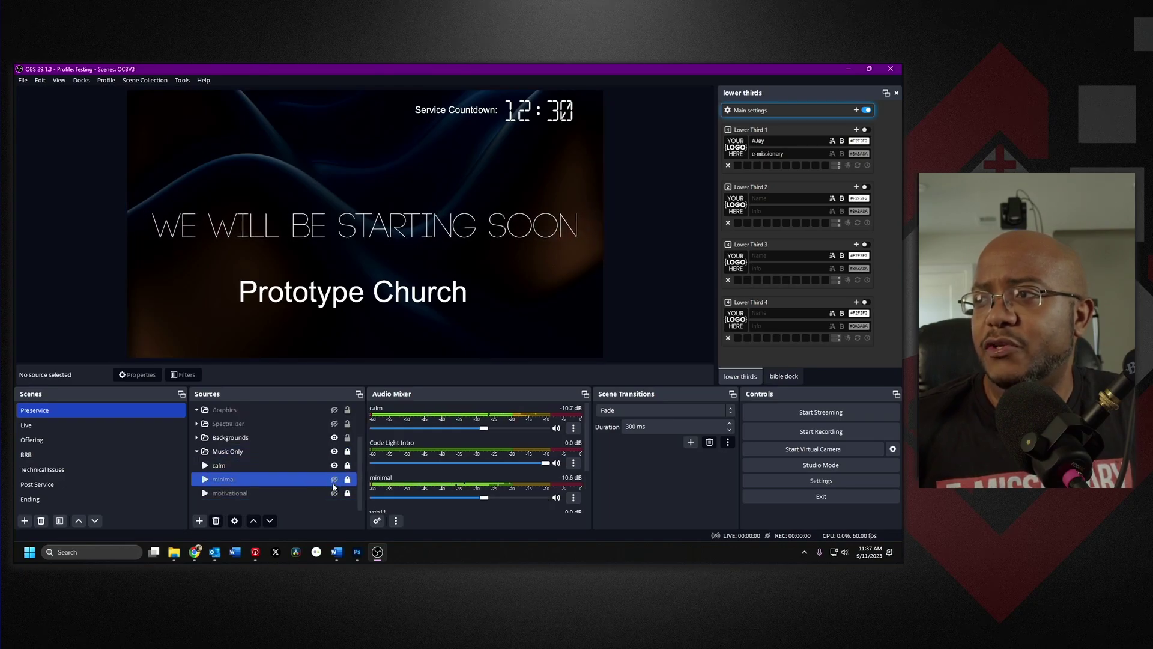
click(335, 493)
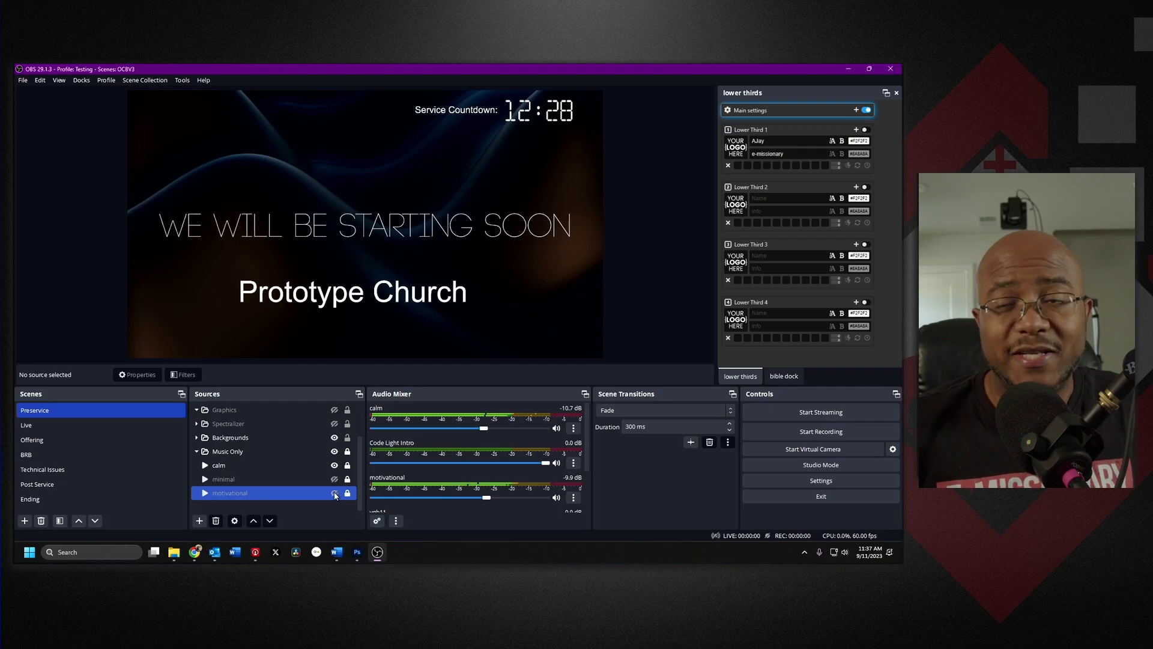
click(193, 451)
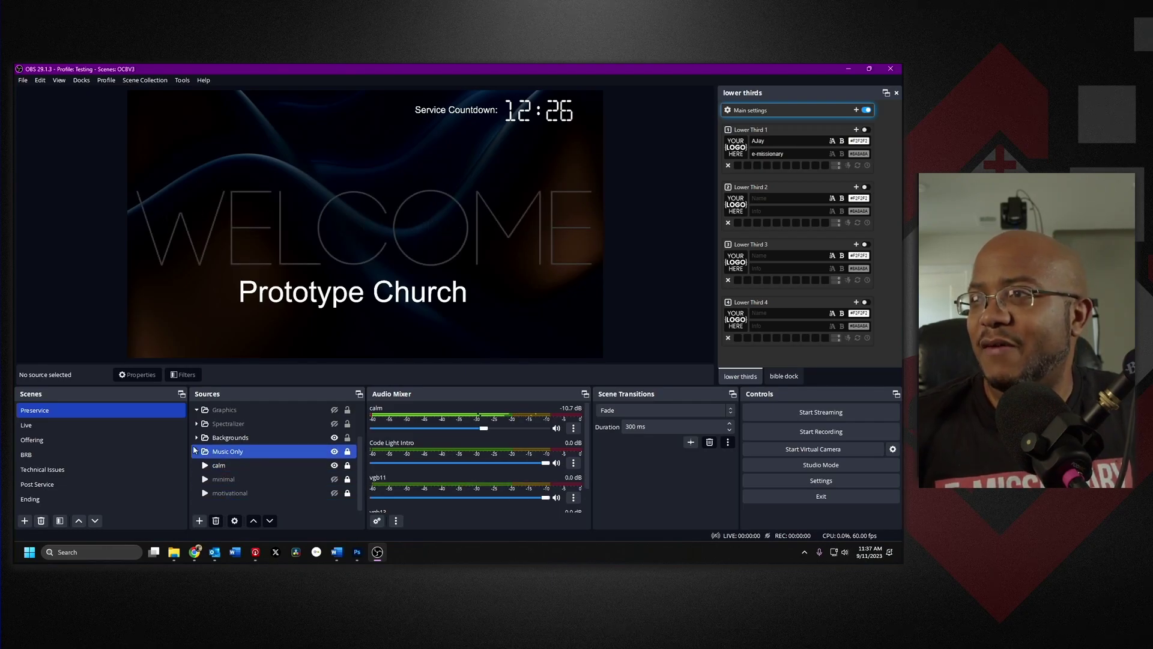
click(306, 468)
click(334, 466)
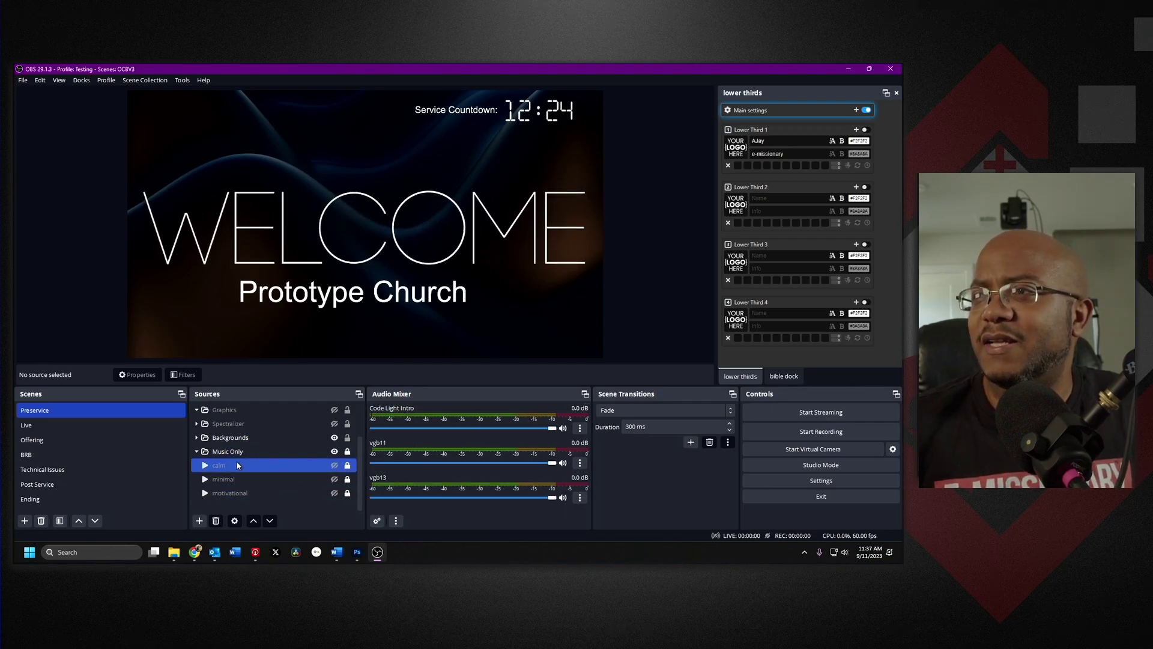
click(334, 465)
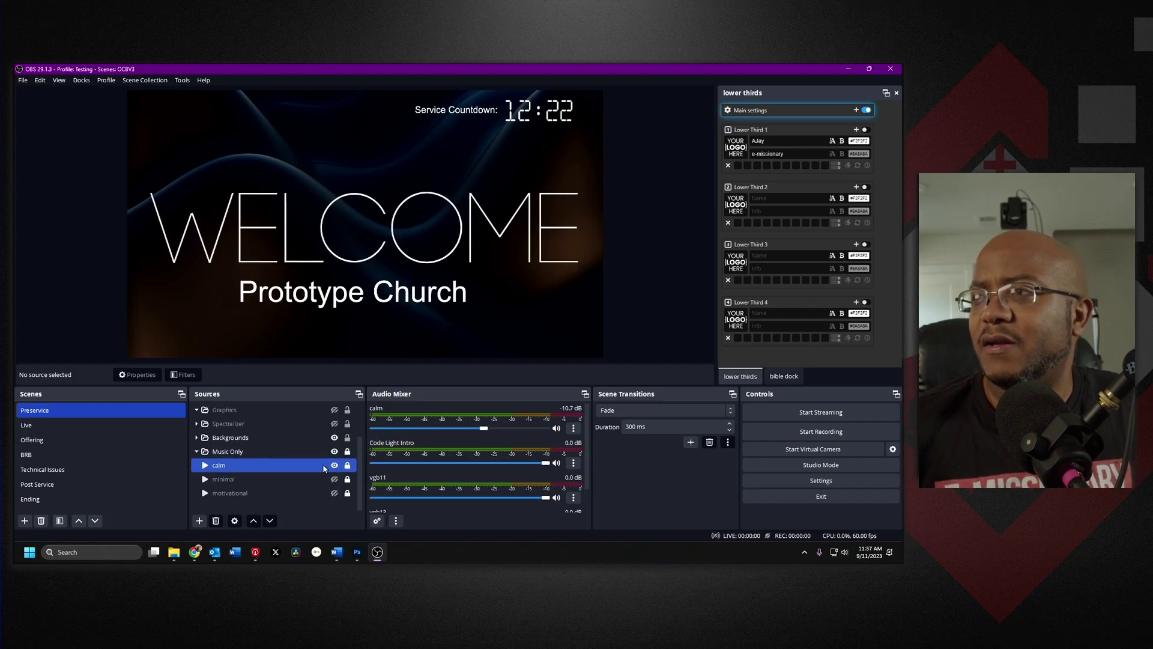
click(282, 451)
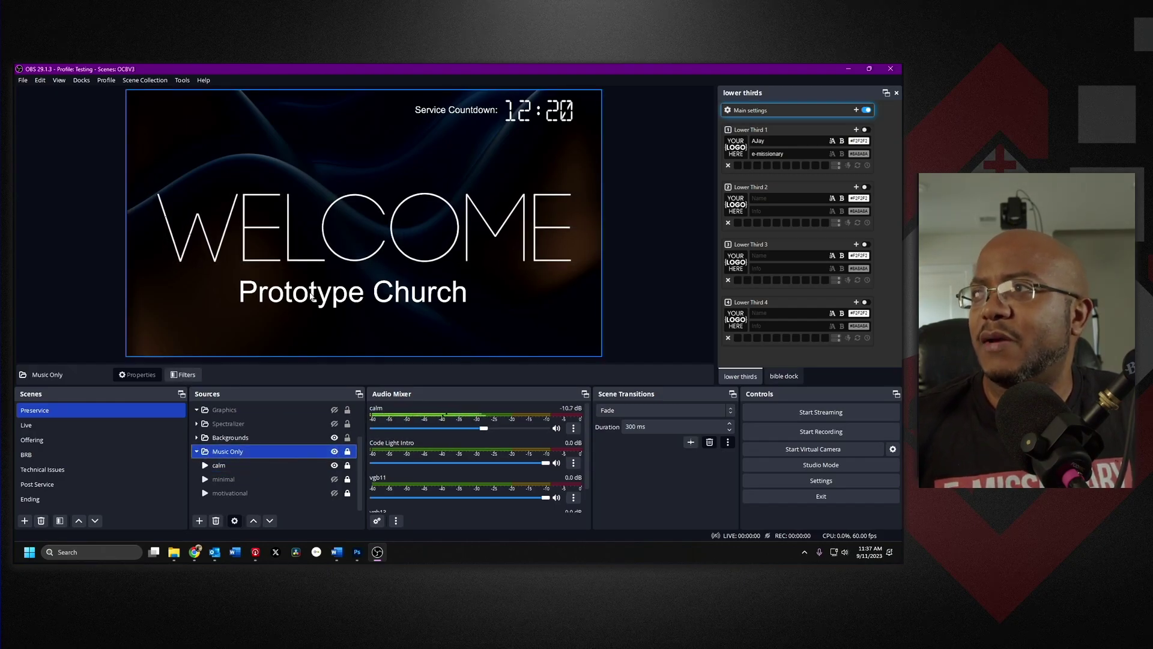
ctrl+click(226, 440)
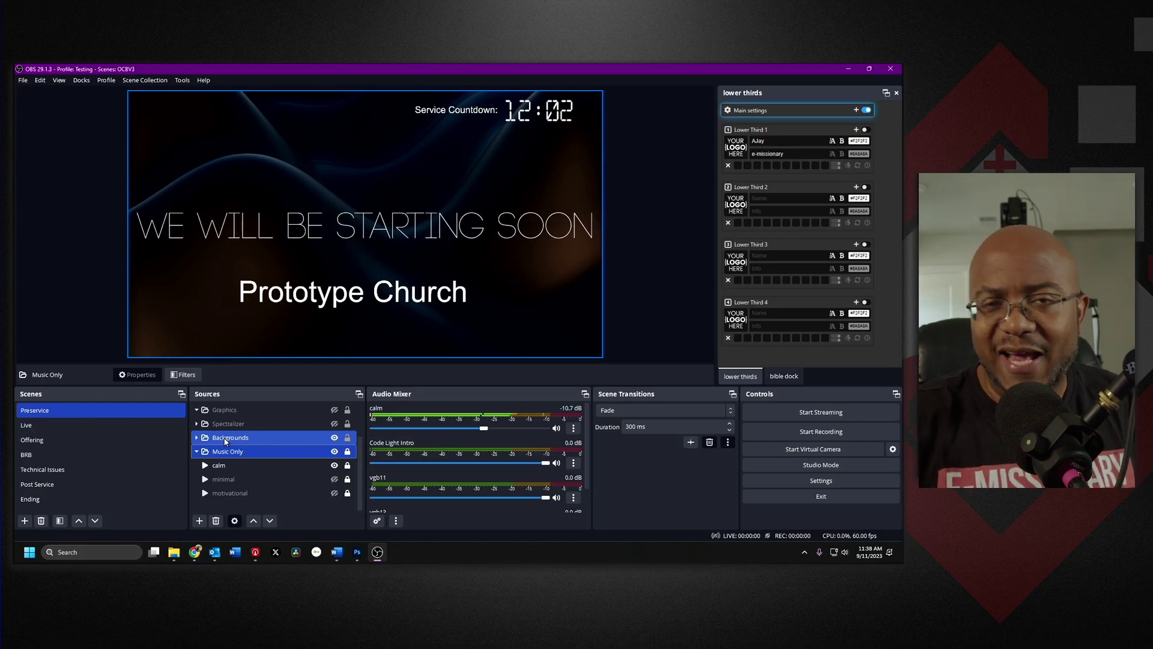
Collapse Music Only, expand the Backgrounds group, and shrink the preview to fit more sources
ctrl+click(226, 438)
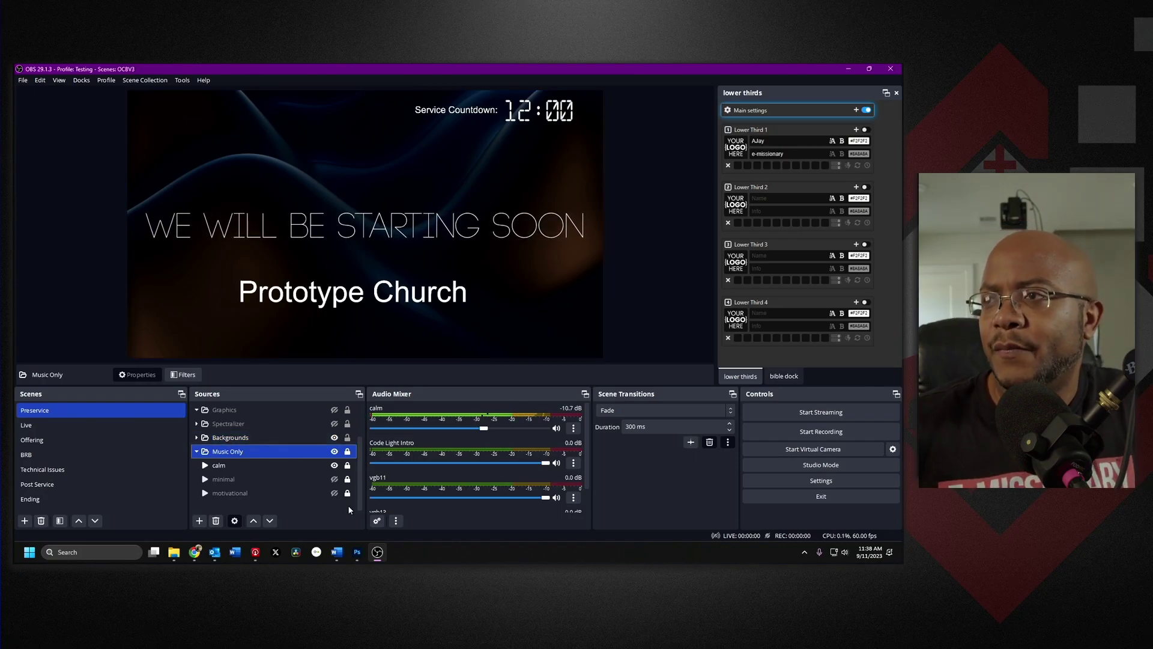
click(196, 451)
click(192, 478)
click(196, 479)
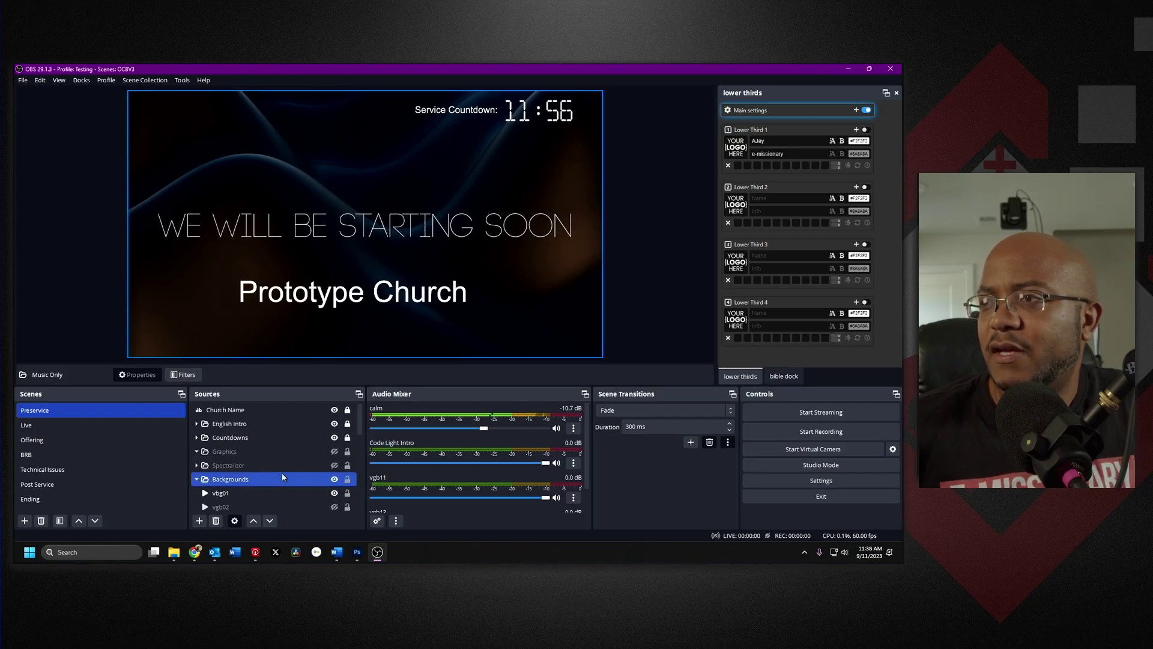
scroll(283, 473, down, 2)
click(303, 469)
scroll(306, 476, down, 2)
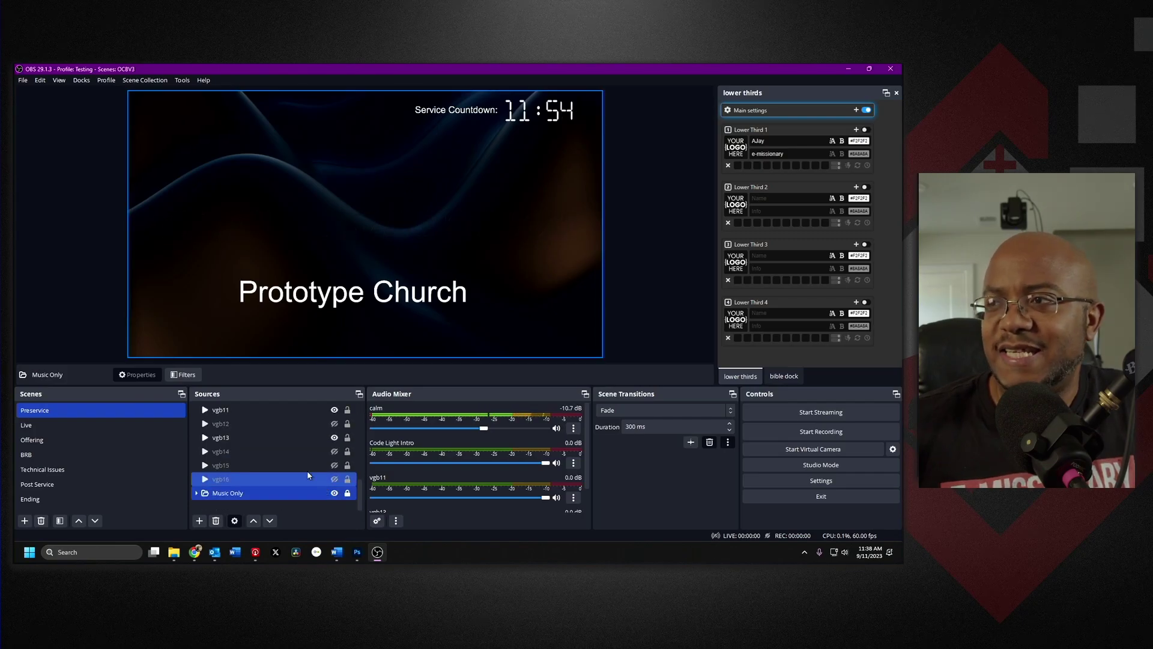
click(336, 409)
click(345, 369)
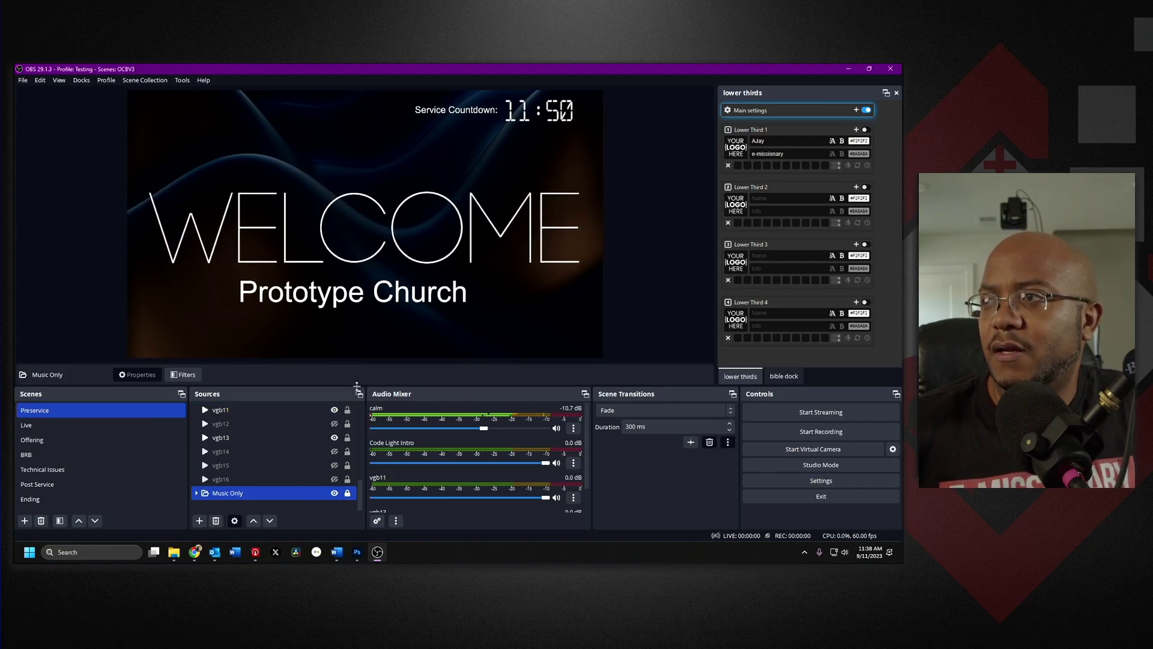
drag(357, 386, 357, 296)
scroll(272, 427, up, 5)
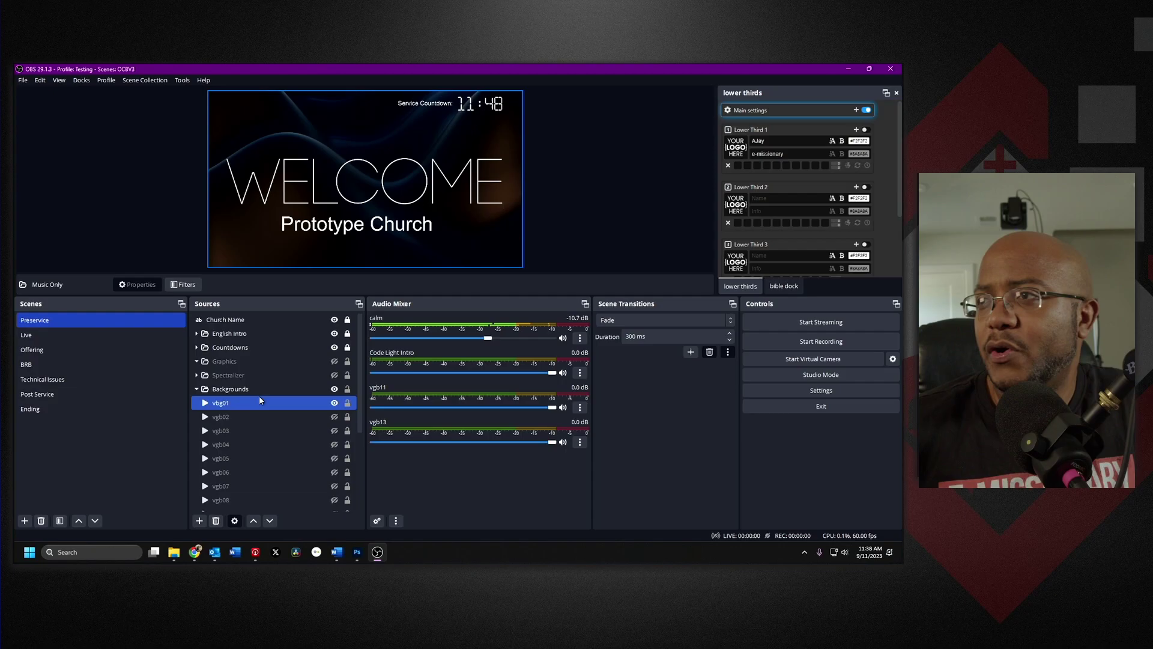
Preview backgrounds vbg01 through vgb07 one at a time, hiding each afterwards
click(262, 431)
click(285, 418)
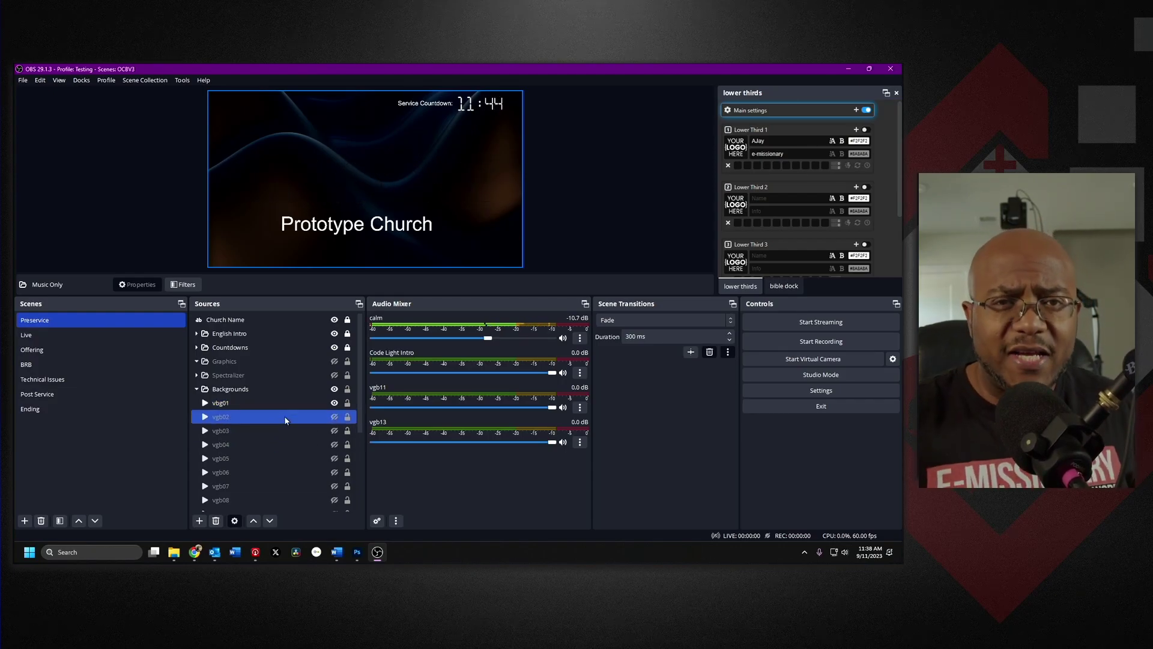
click(332, 407)
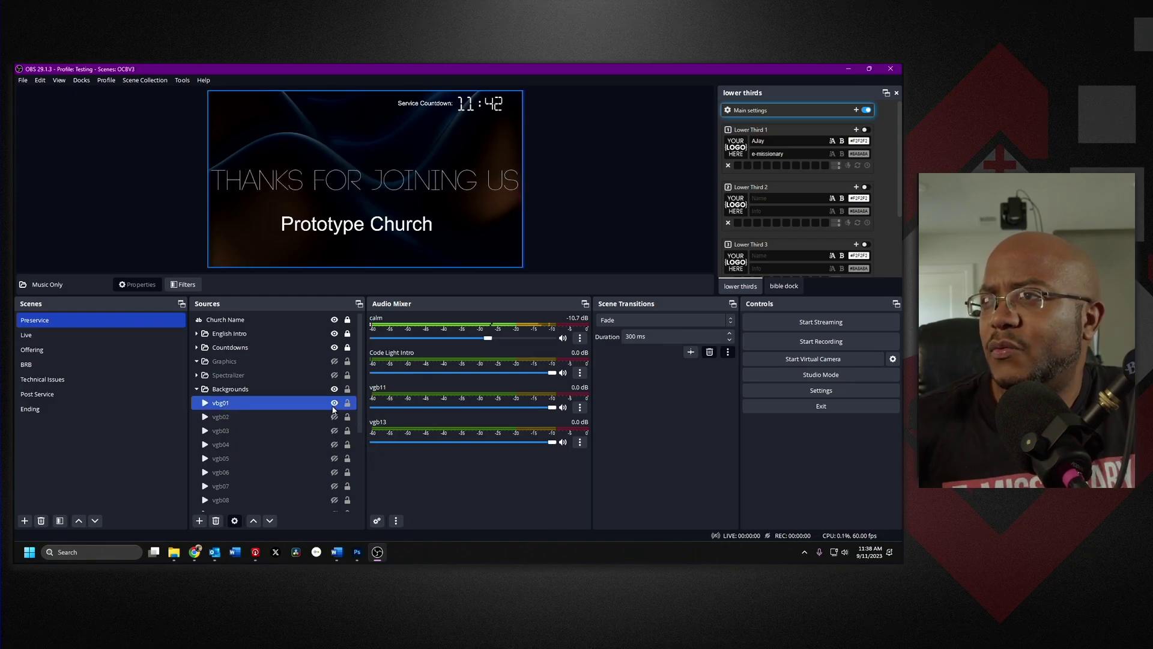
click(334, 406)
click(337, 418)
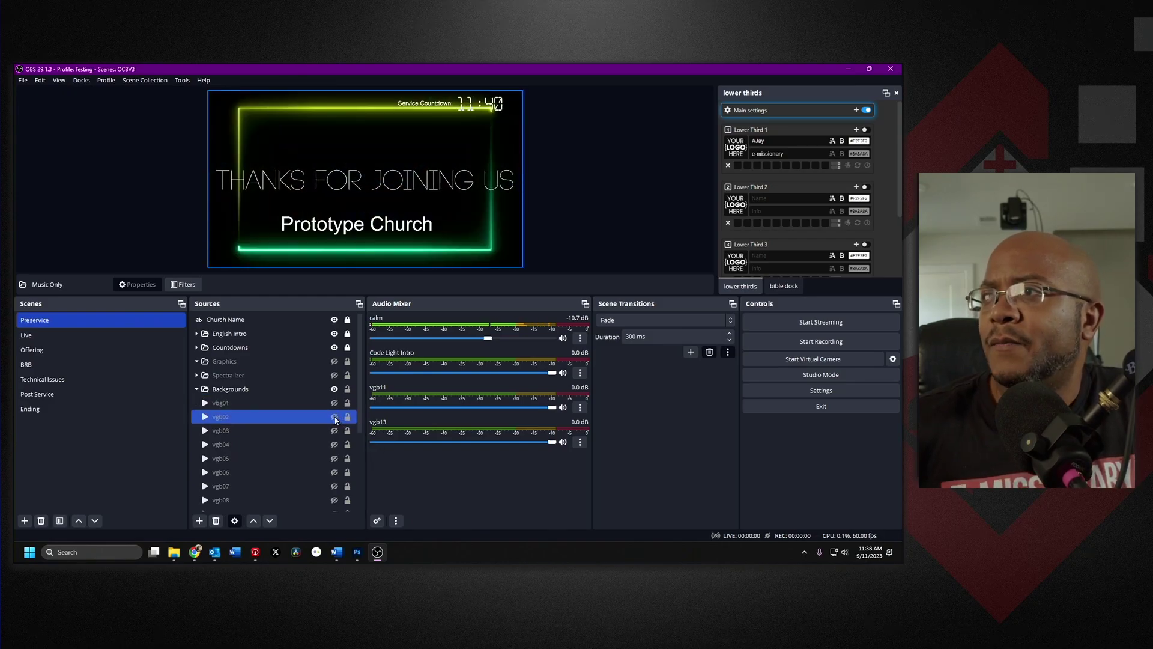
click(335, 417)
click(335, 418)
click(338, 432)
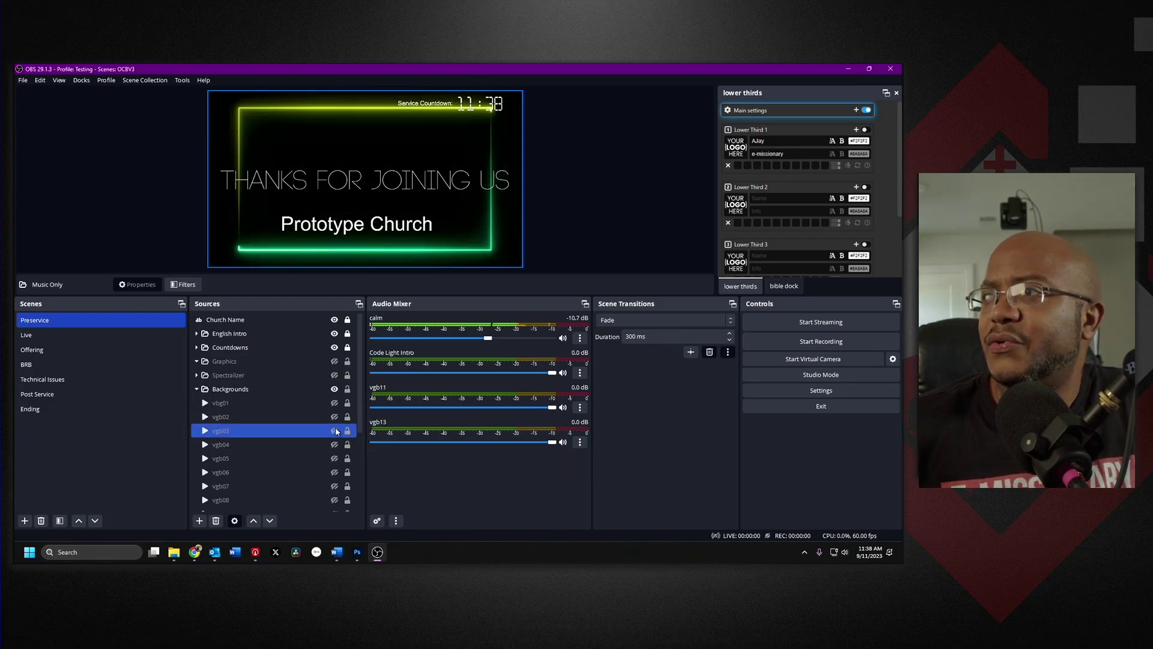
click(334, 431)
click(334, 431)
click(337, 445)
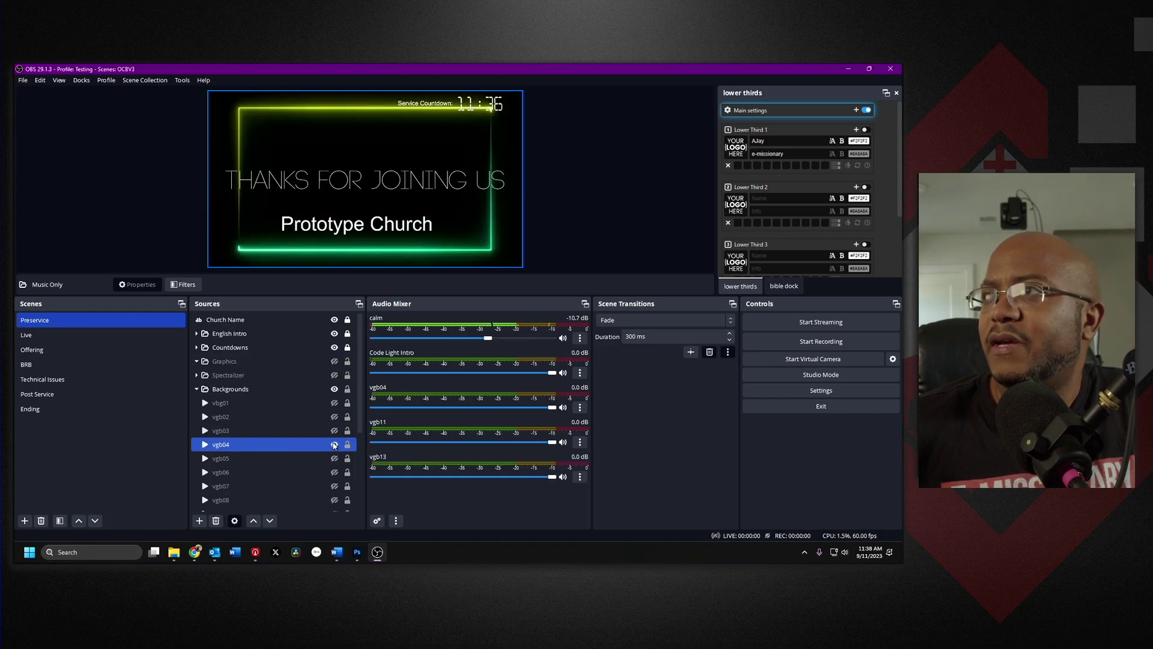
click(334, 446)
click(335, 445)
click(337, 458)
click(335, 459)
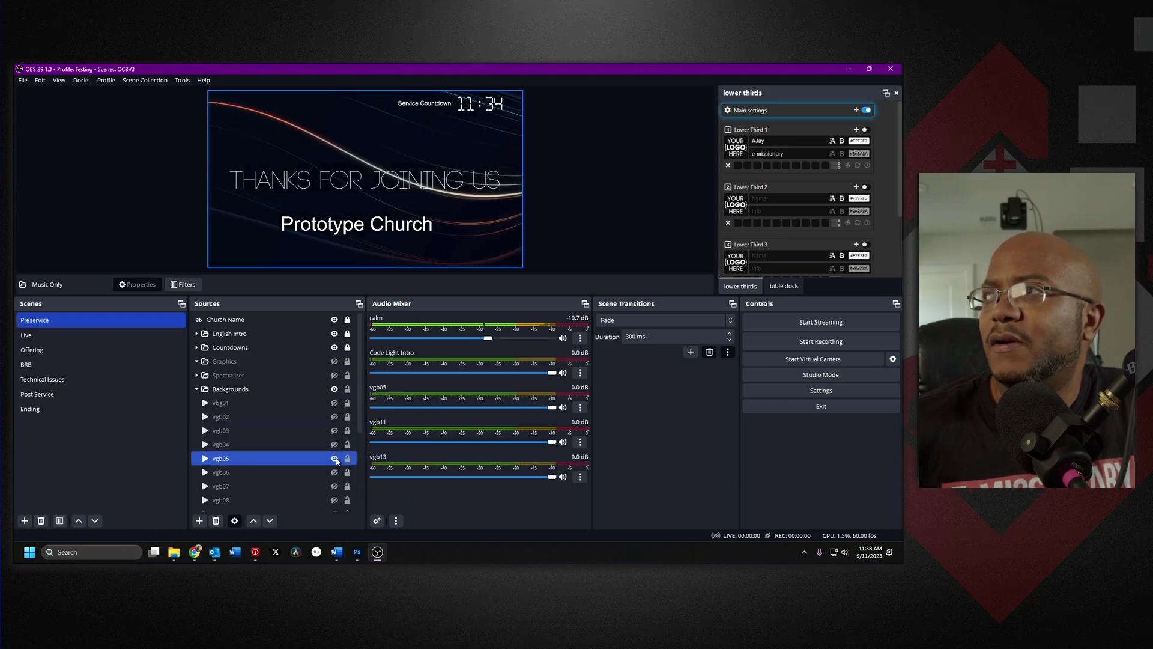
click(335, 459)
click(337, 473)
click(335, 473)
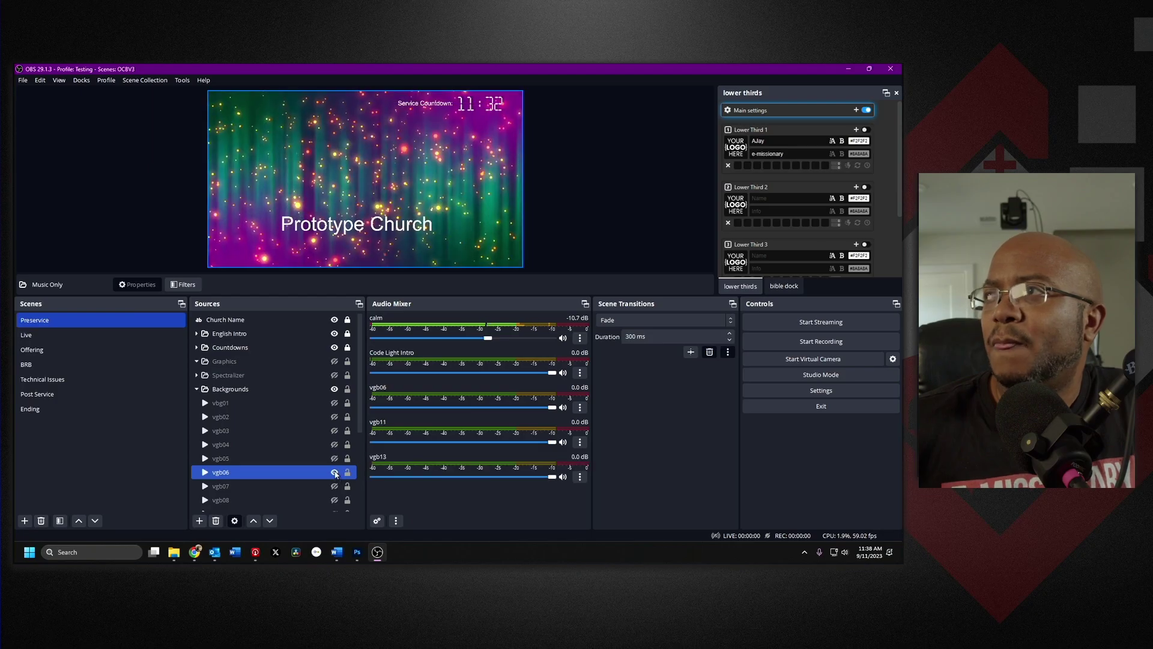
click(335, 473)
click(335, 484)
click(335, 486)
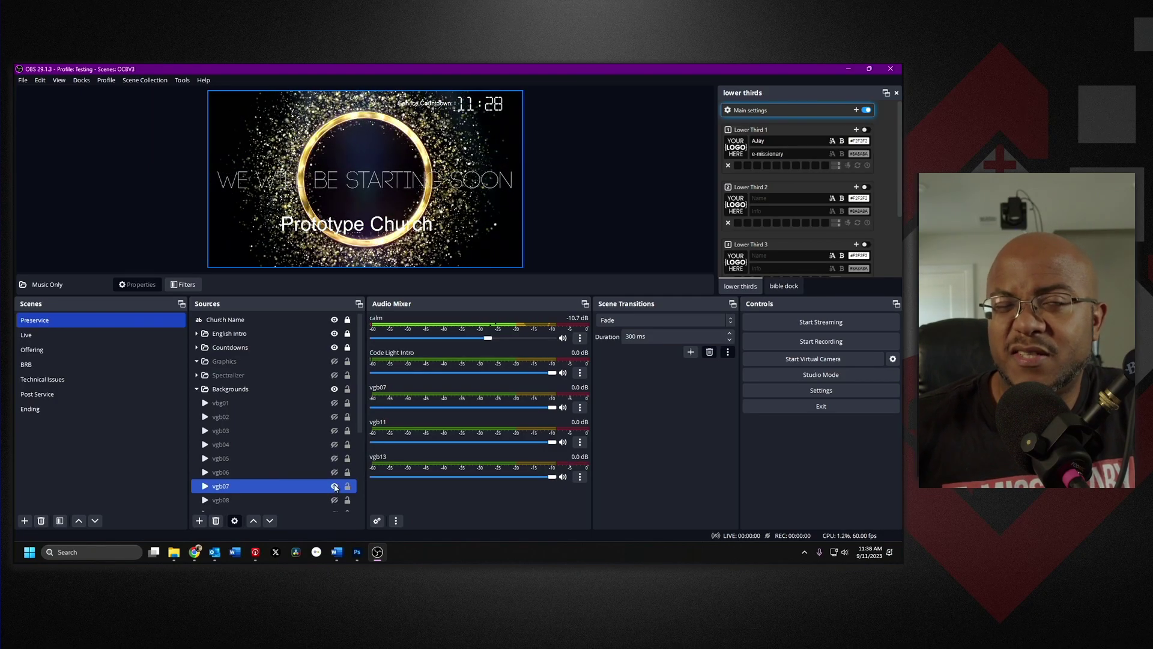
click(334, 486)
Preview vgb08 through vgb15 in turn, leaving the vgb16 dotted-wave background visible
click(334, 499)
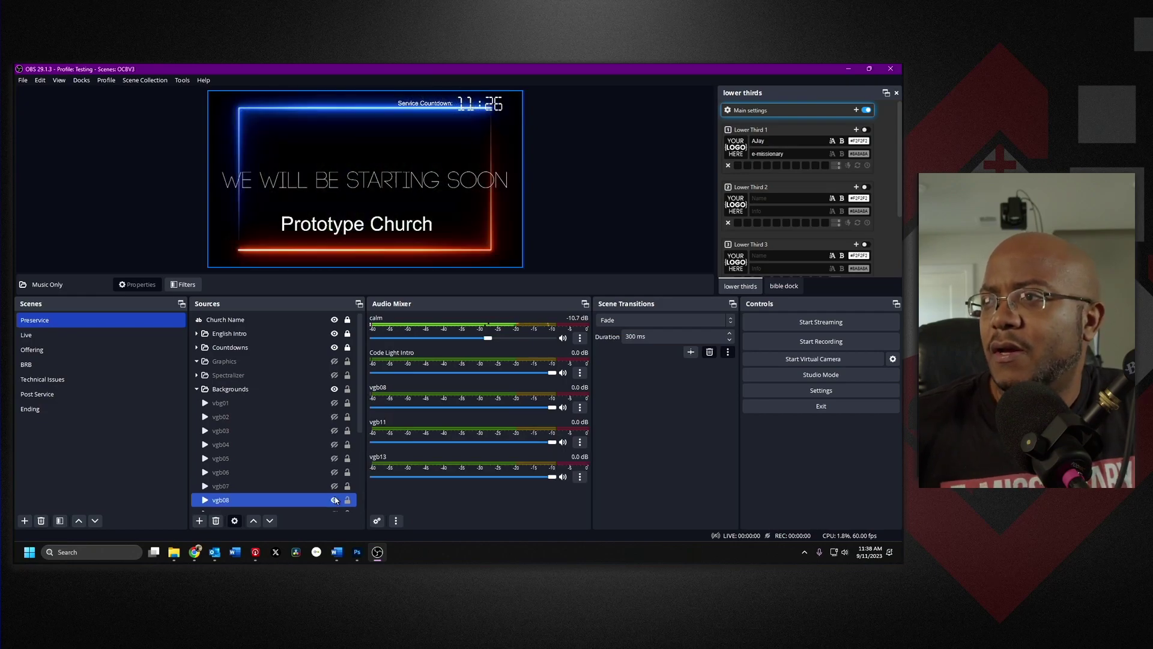
scroll(326, 470, down, 3)
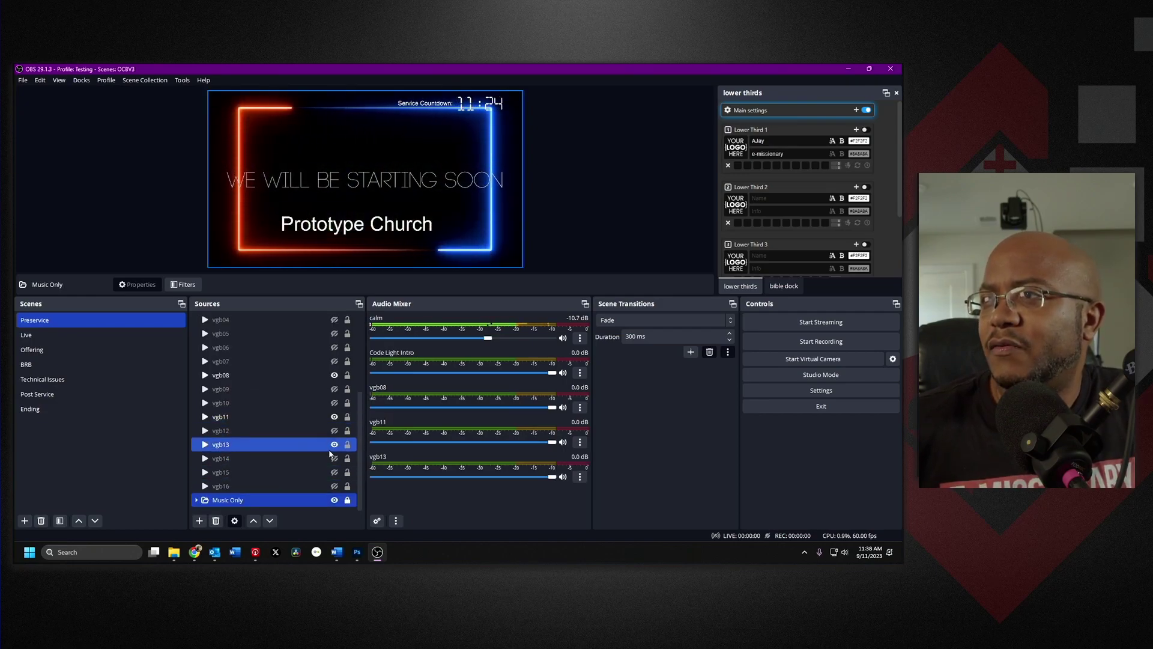
click(335, 376)
click(334, 389)
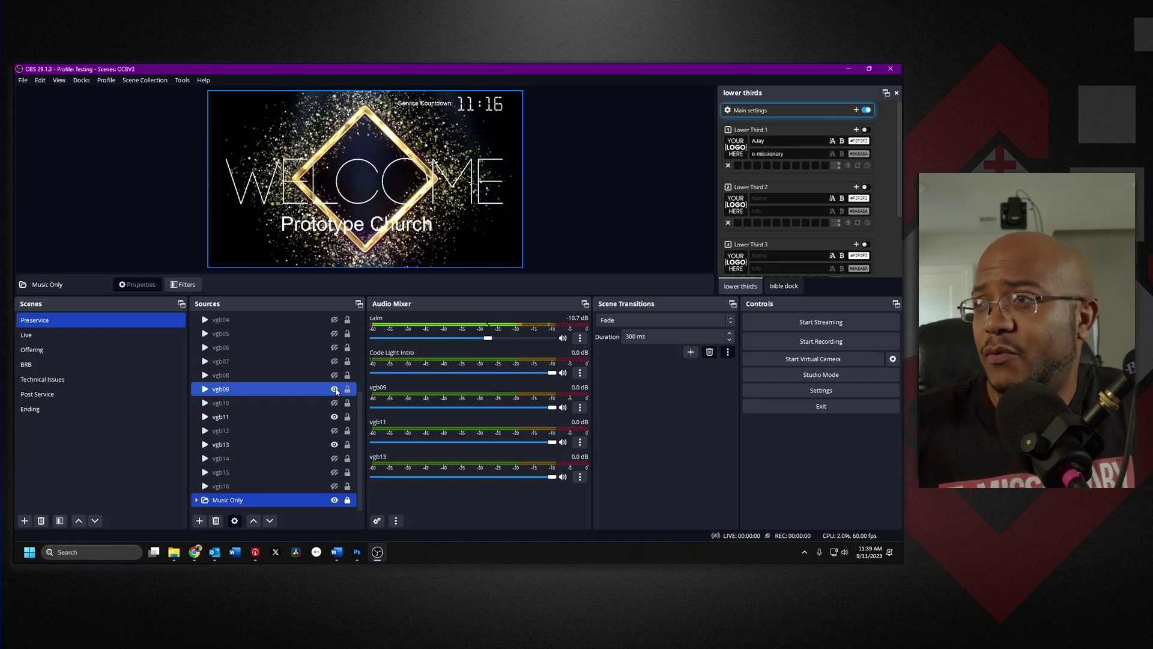
click(334, 389)
click(335, 403)
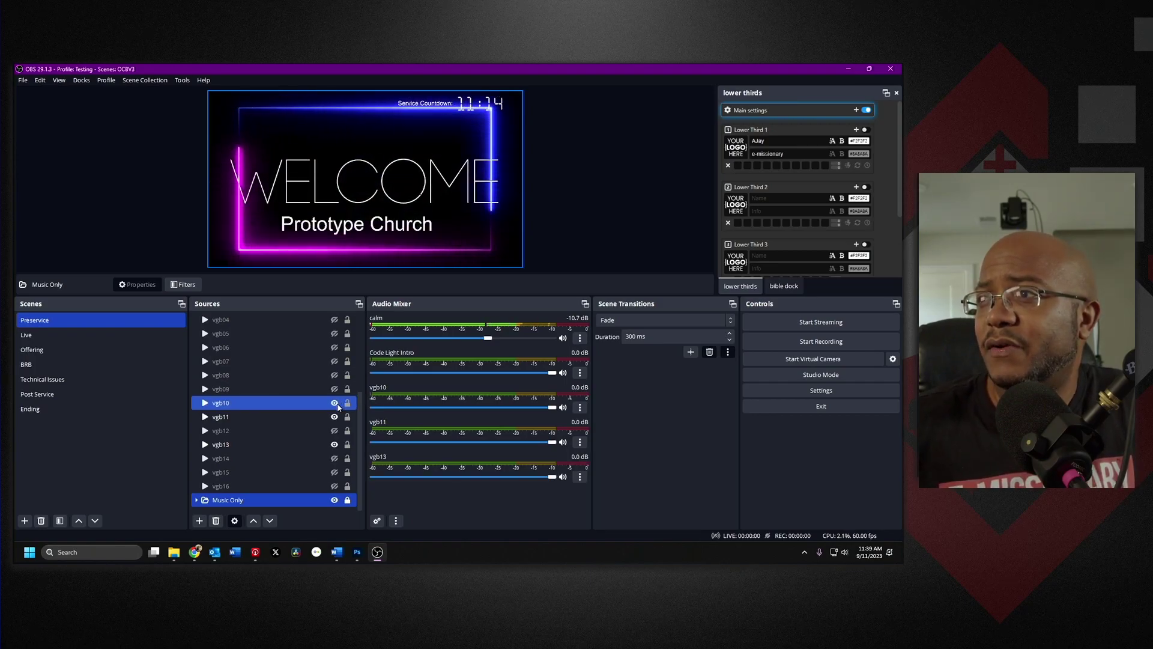
click(335, 403)
click(335, 417)
click(335, 431)
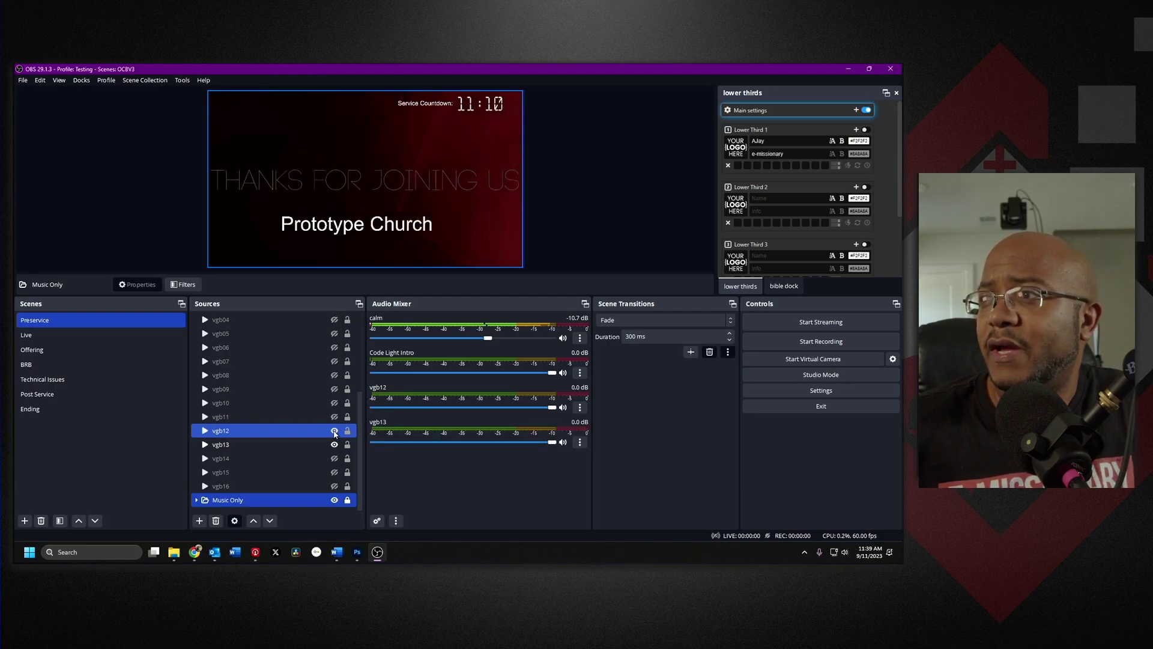
click(334, 430)
click(334, 445)
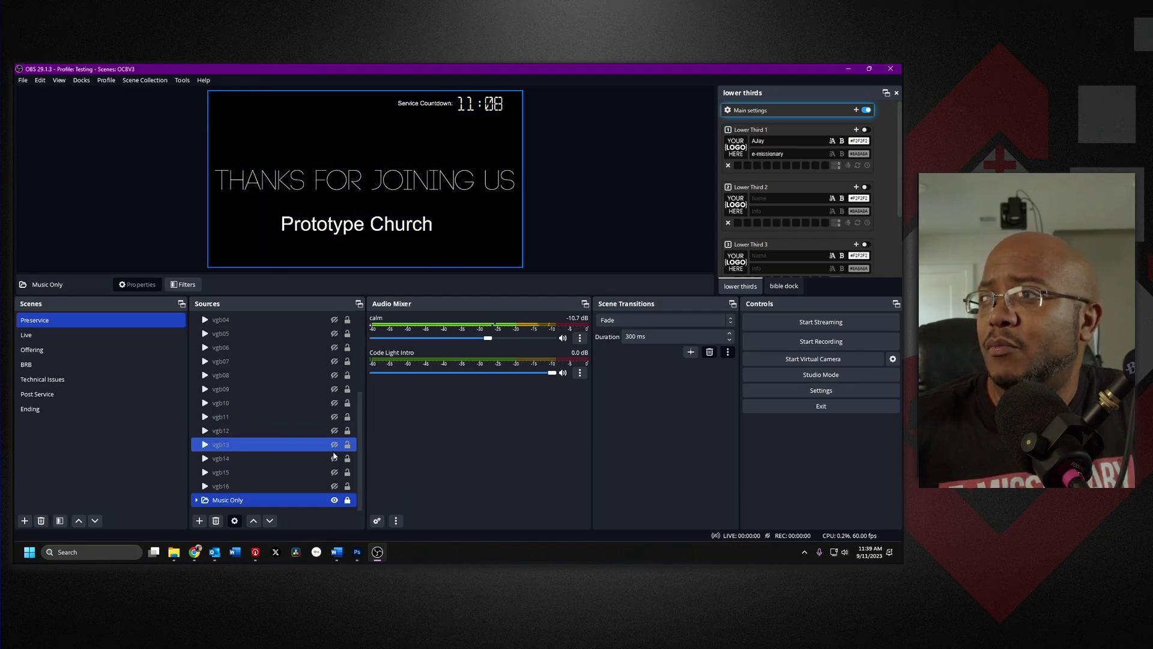
click(334, 459)
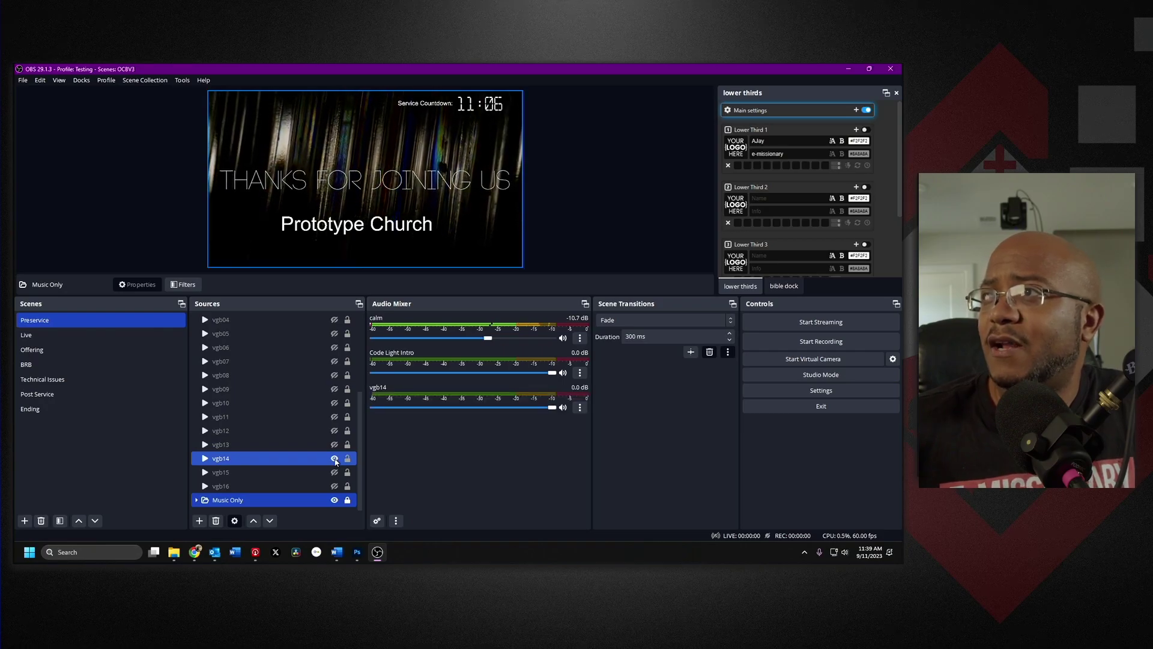
click(331, 451)
click(334, 458)
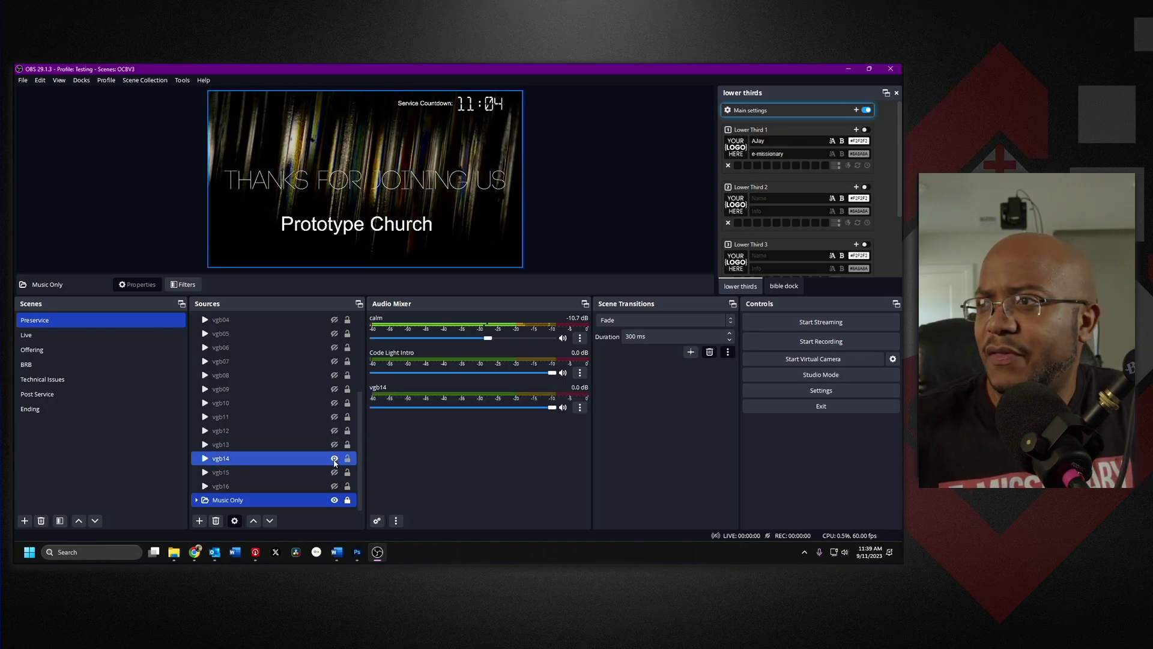
click(334, 458)
click(334, 472)
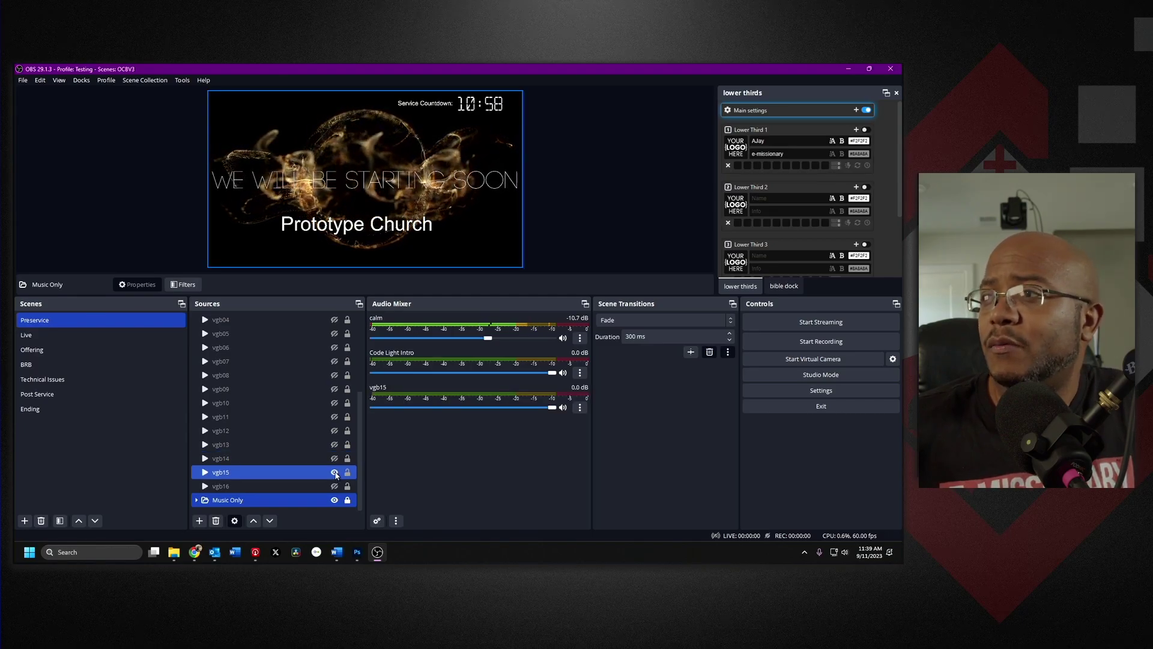
click(334, 472)
click(334, 486)
click(334, 479)
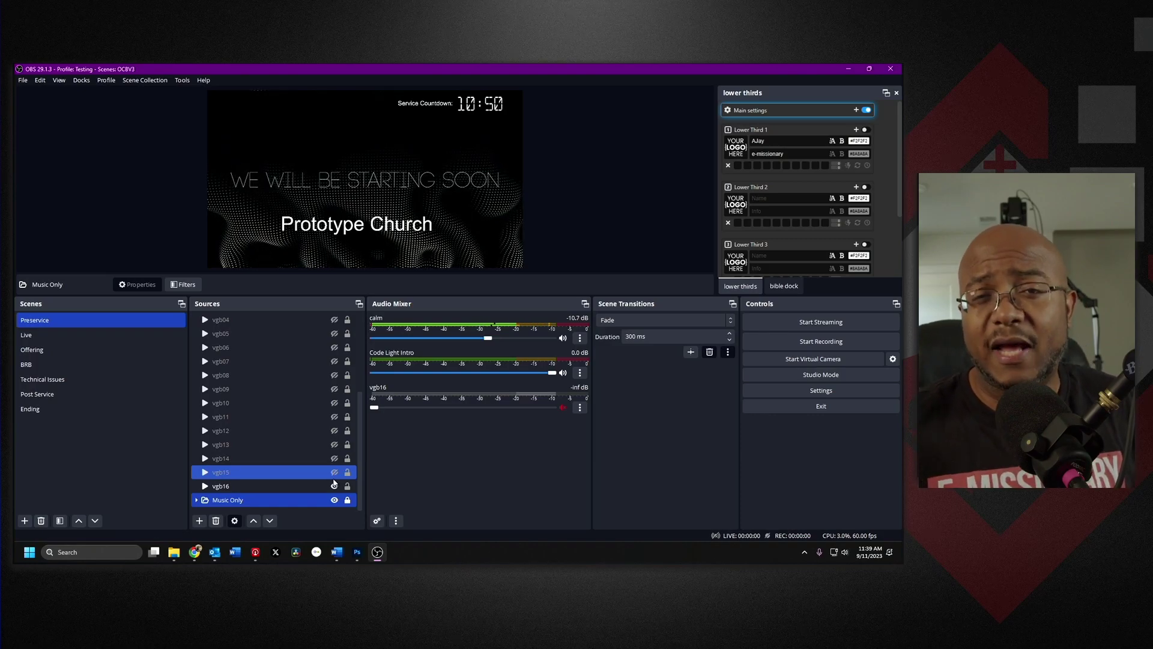
click(281, 417)
Collapse Backgrounds in the Sources list and drag the dock splitter down for a larger Preservice preview
click(291, 472)
click(297, 430)
scroll(301, 445, up, 5)
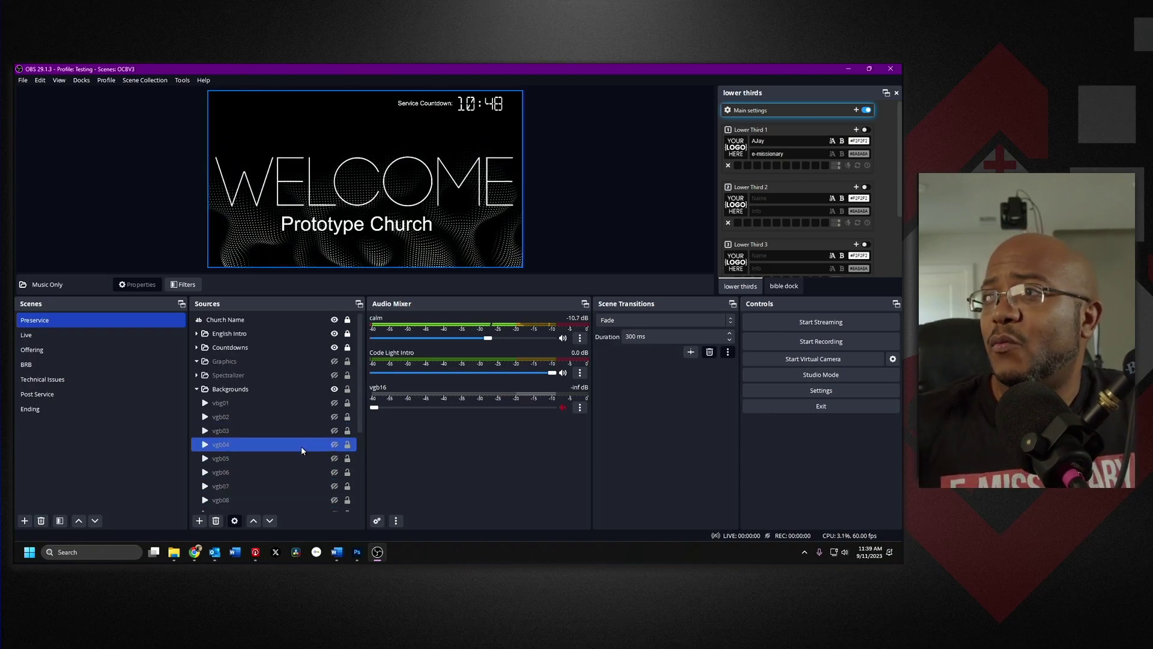
click(204, 402)
click(196, 388)
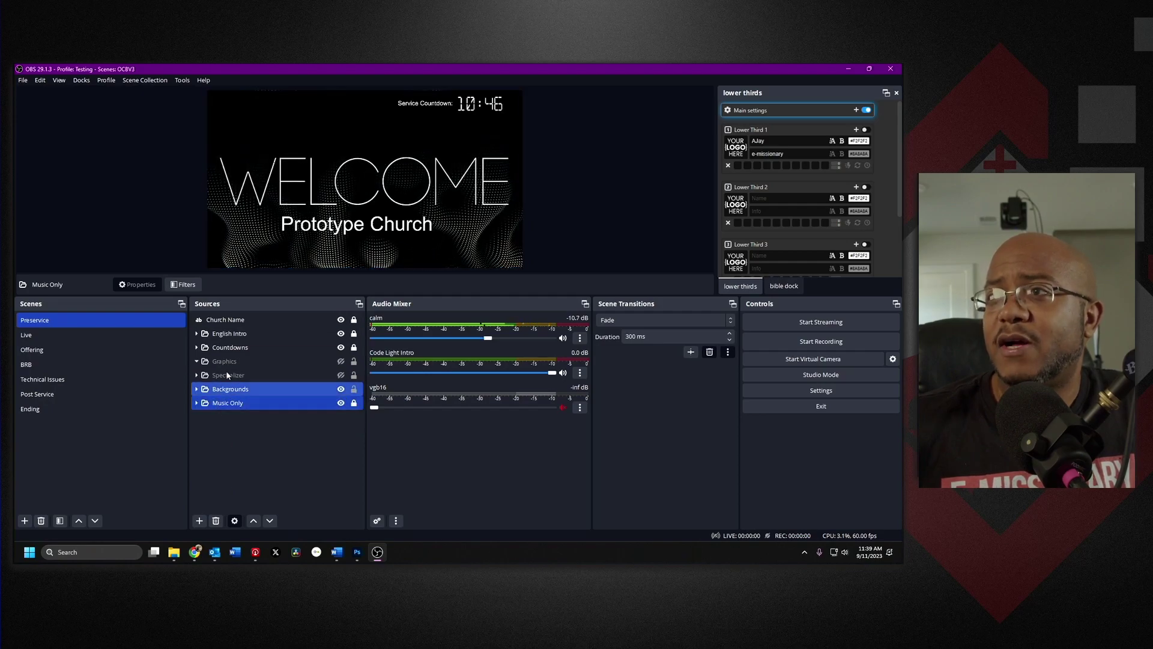
click(301, 404)
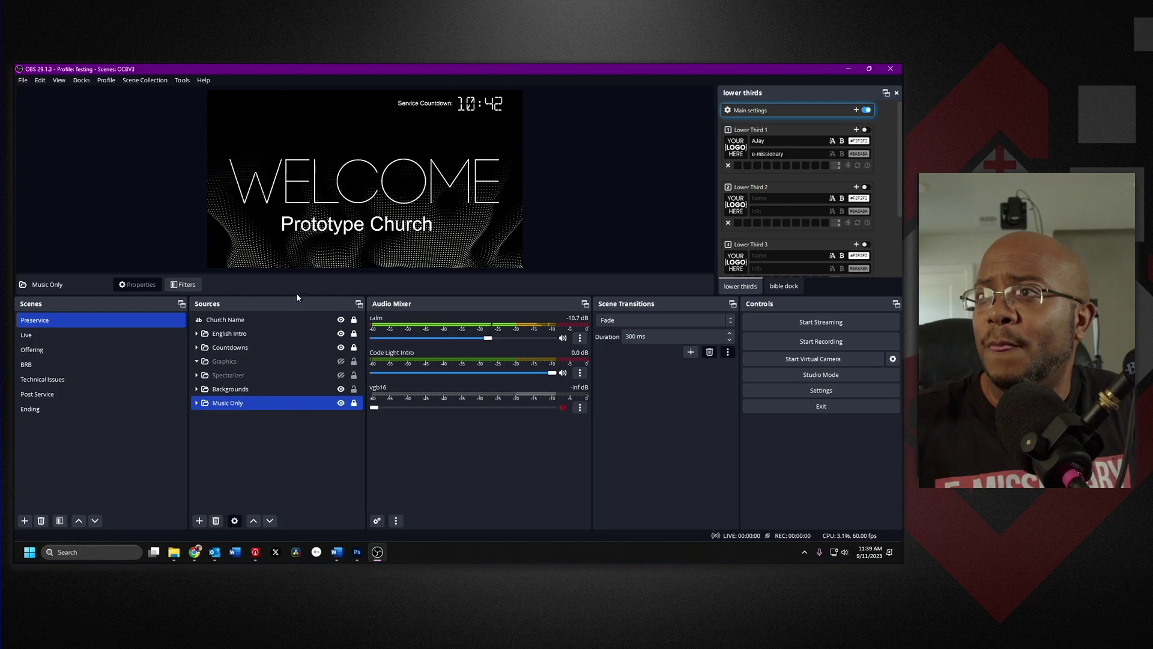
drag(297, 295, 273, 355)
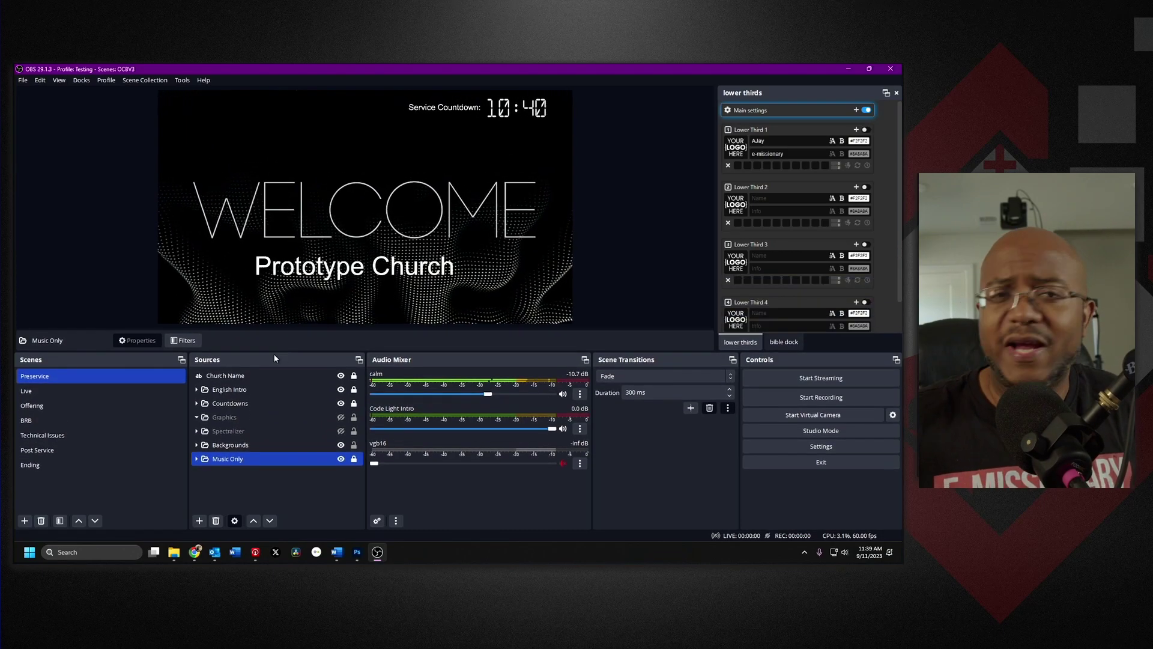
Switch to the Live scene, keeping only the Video Capture Device selected
click(114, 390)
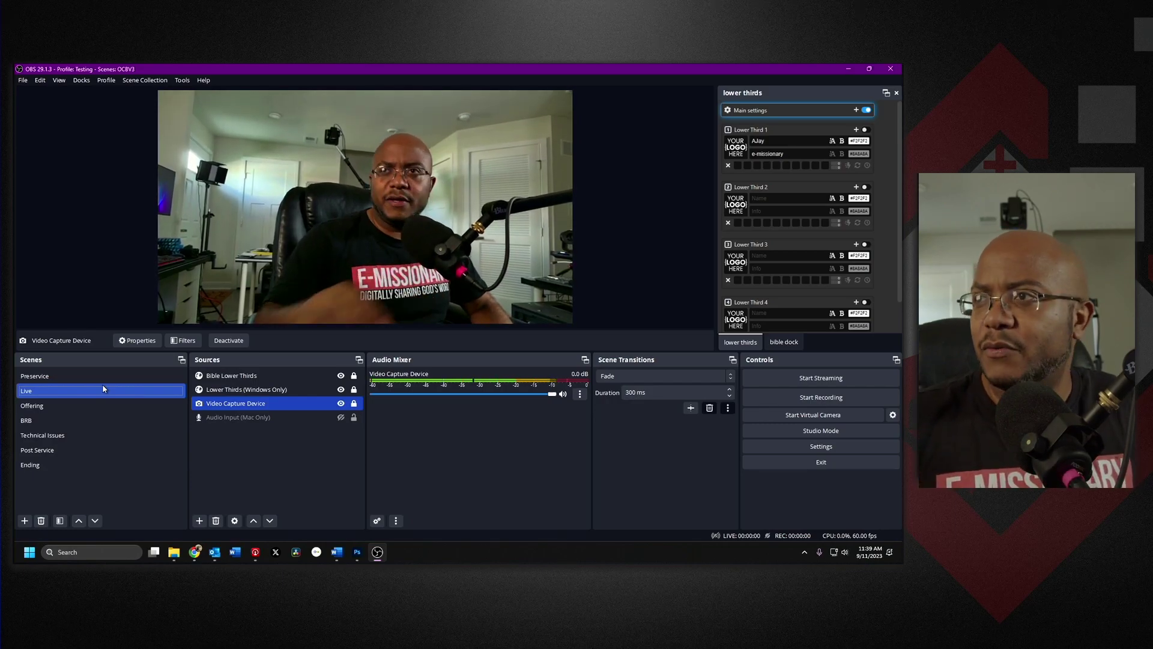
ctrl+click(215, 378)
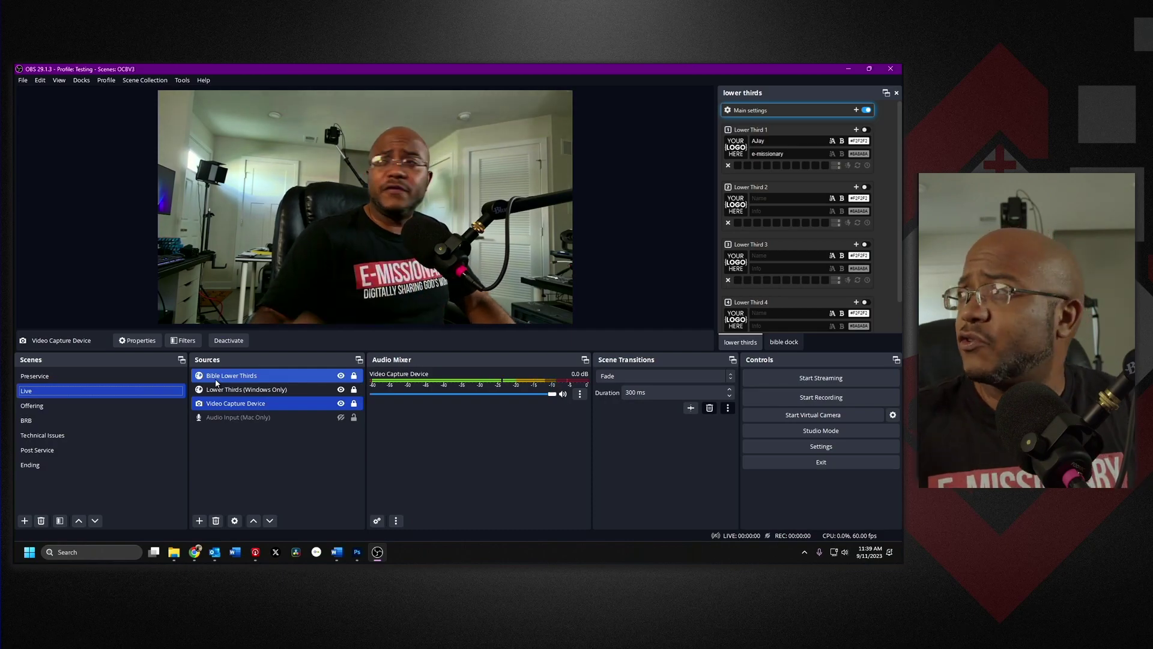
ctrl+click(216, 376)
Load James chapter 1 in the Bible Query dock
click(782, 342)
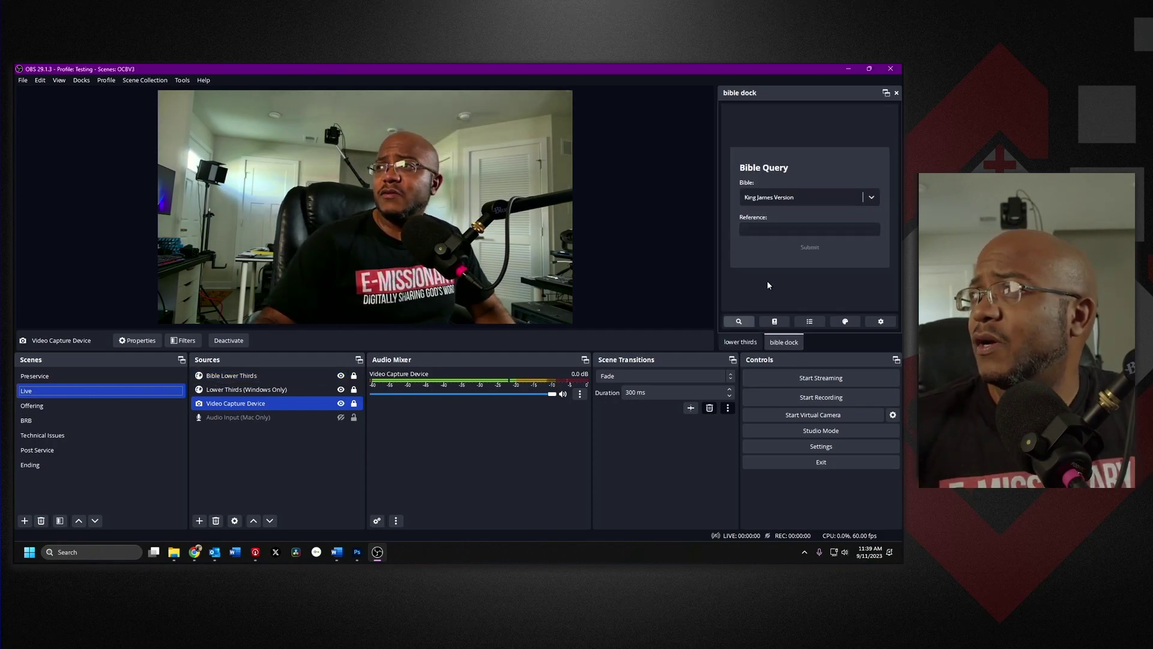
click(778, 227)
text(Jame)
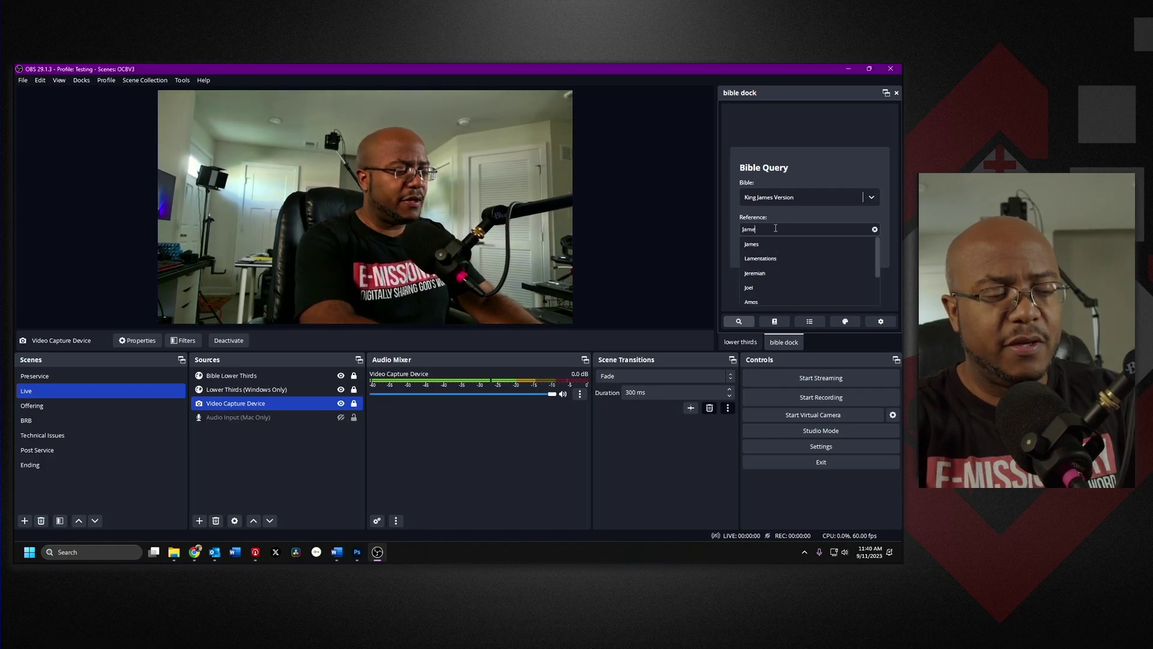
click(752, 244)
click(807, 247)
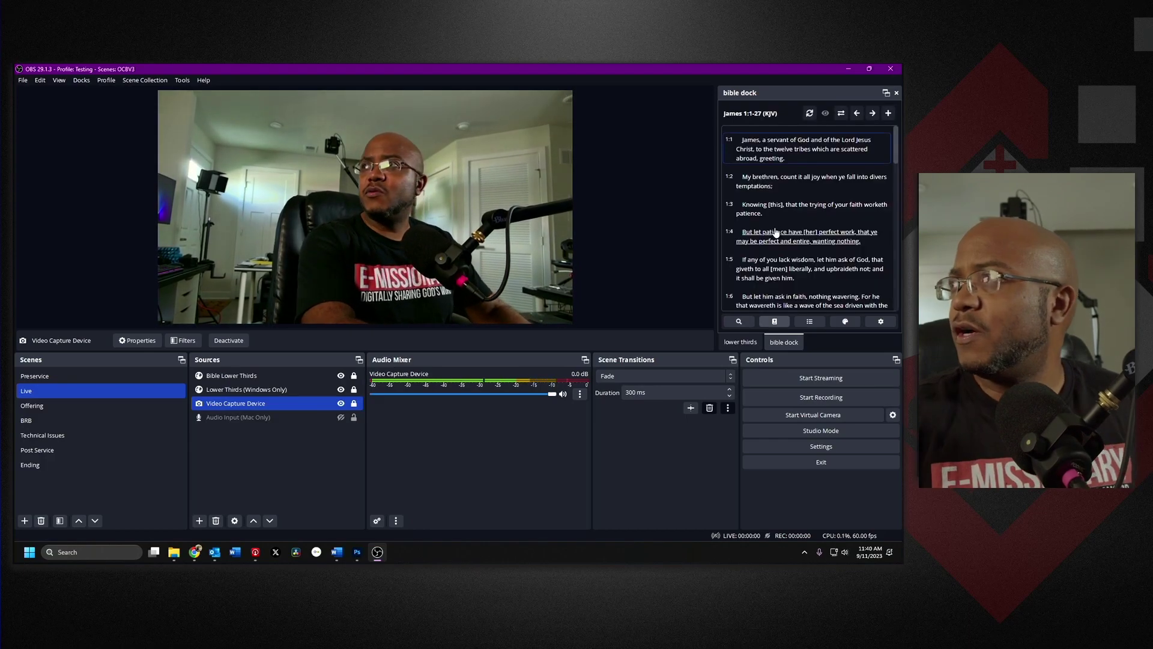
Show James 1:1, 1:3, 1:2 and 1:5 as lower thirds, then remove the overlay
click(767, 151)
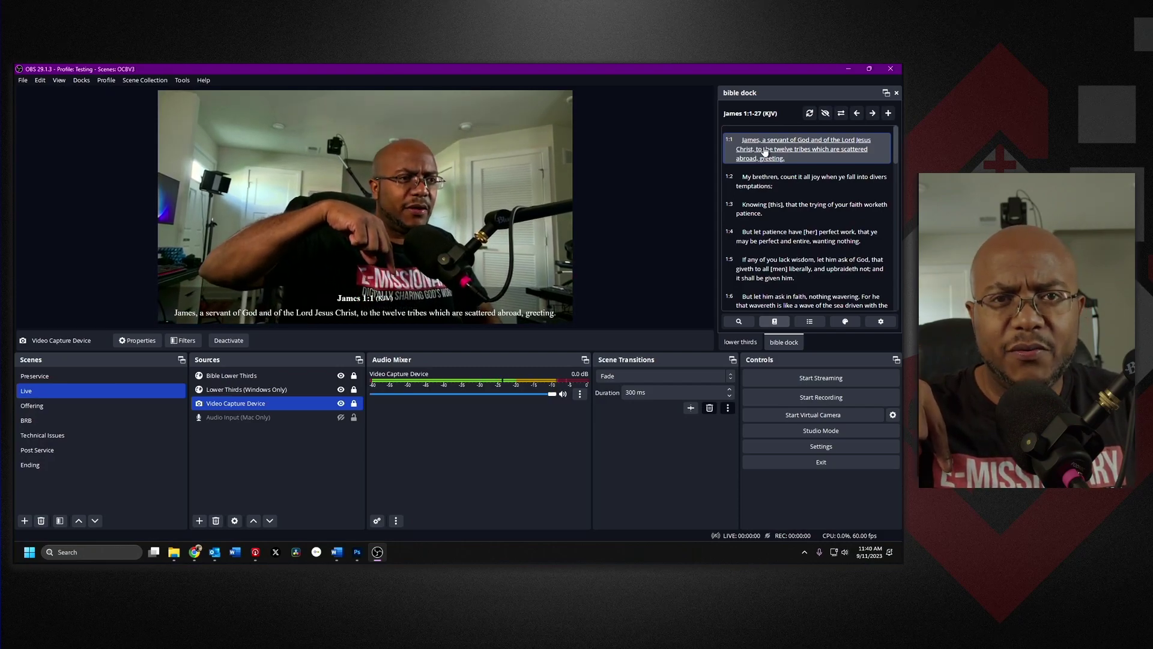
click(782, 213)
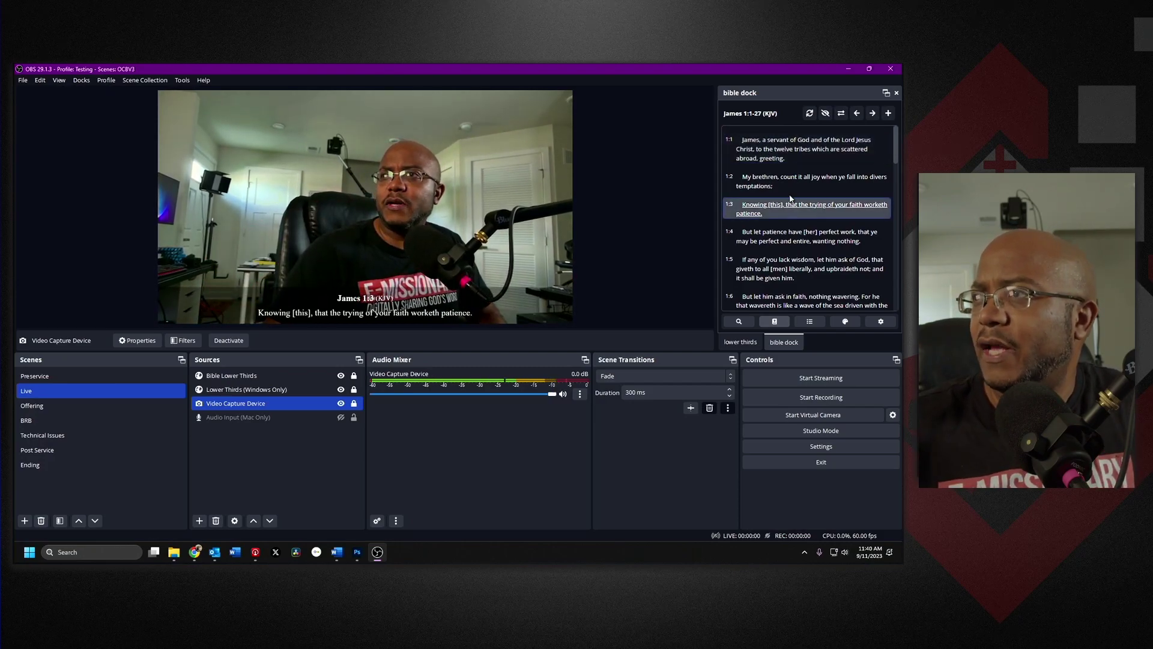
click(781, 181)
click(783, 266)
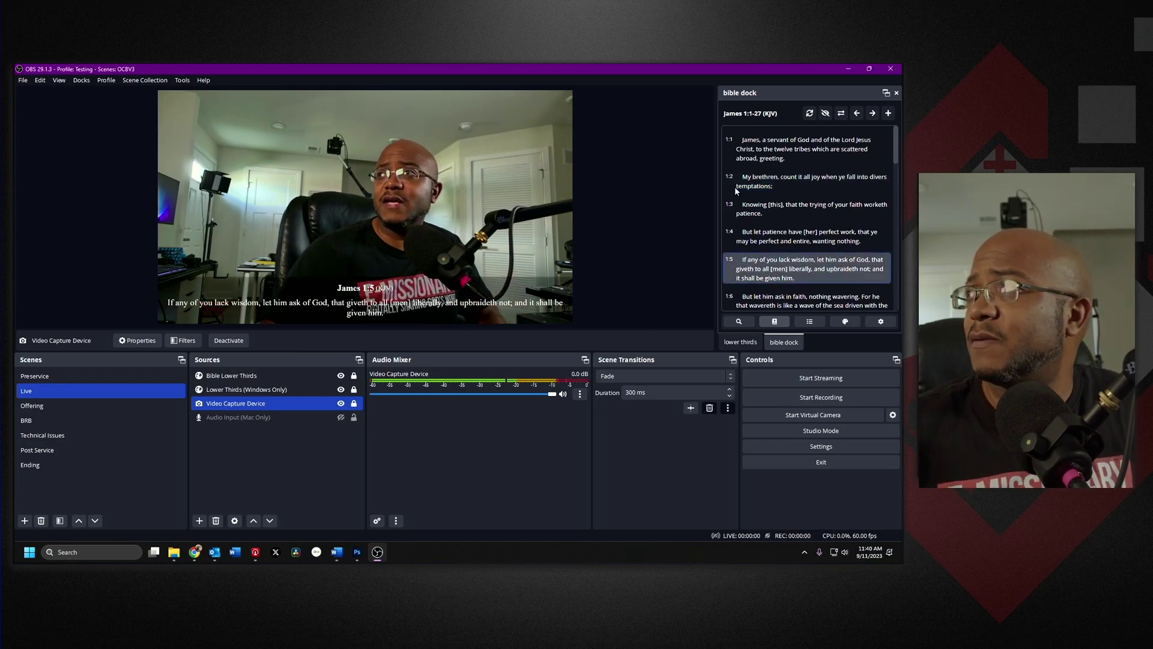
click(777, 268)
click(777, 269)
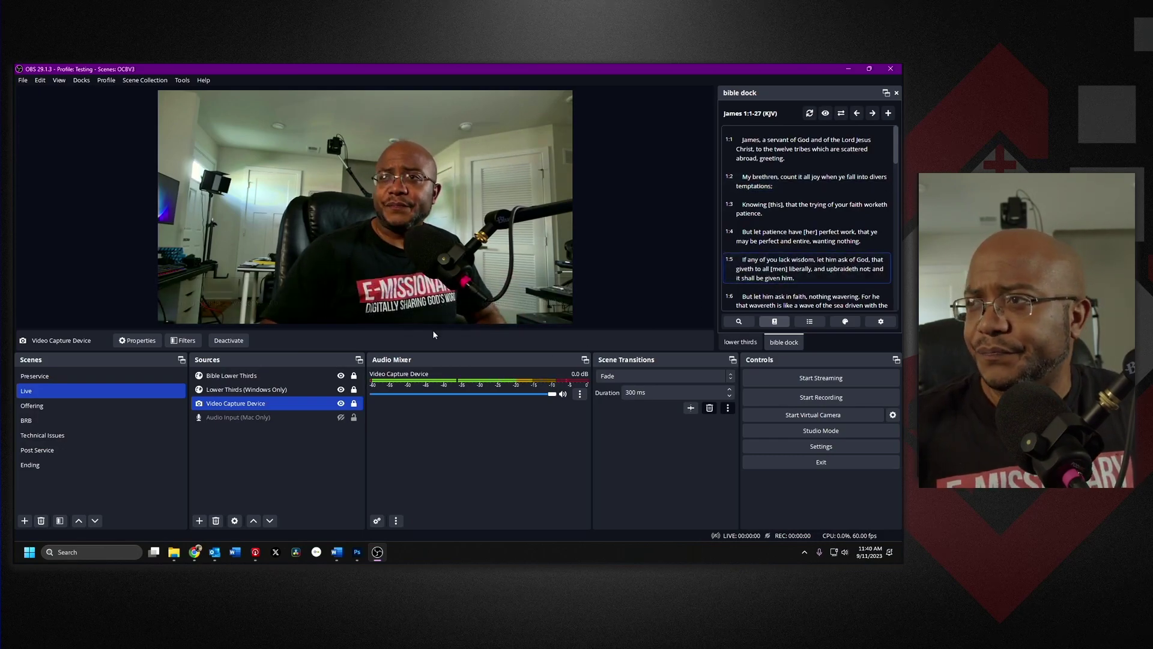
click(749, 344)
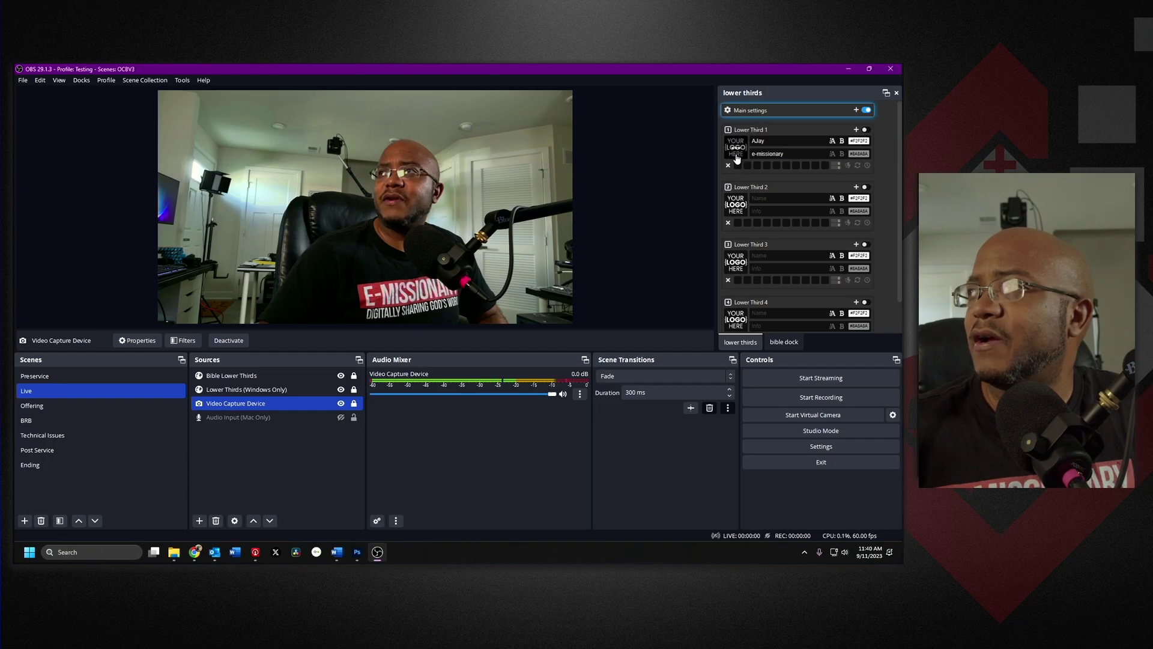
click(865, 130)
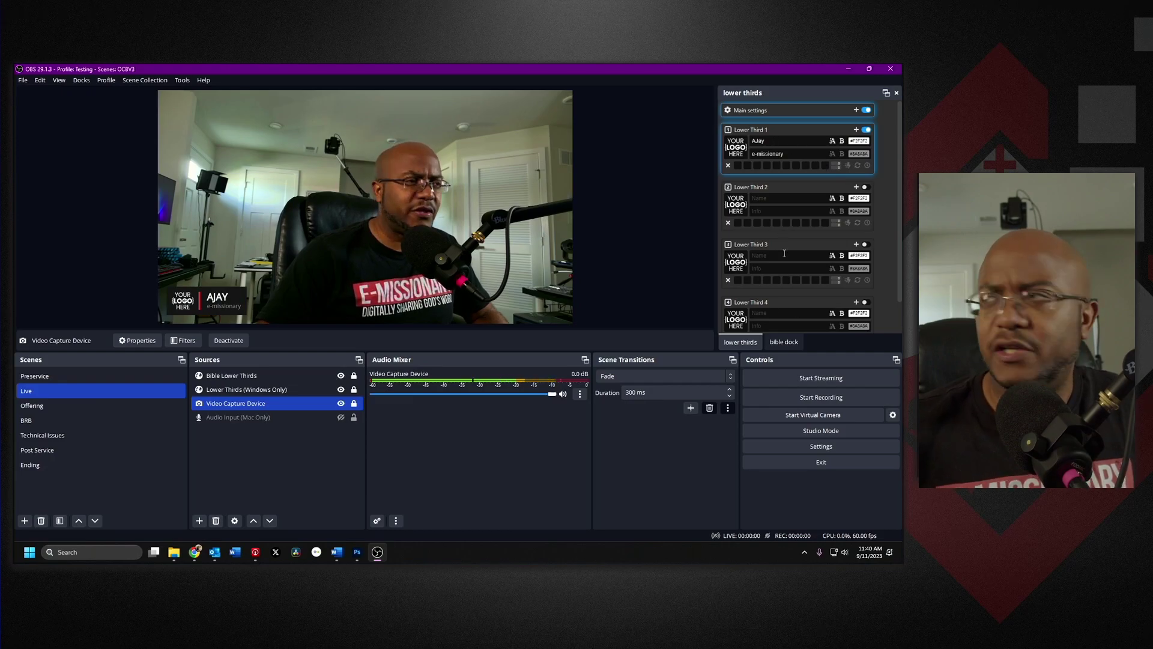
click(866, 129)
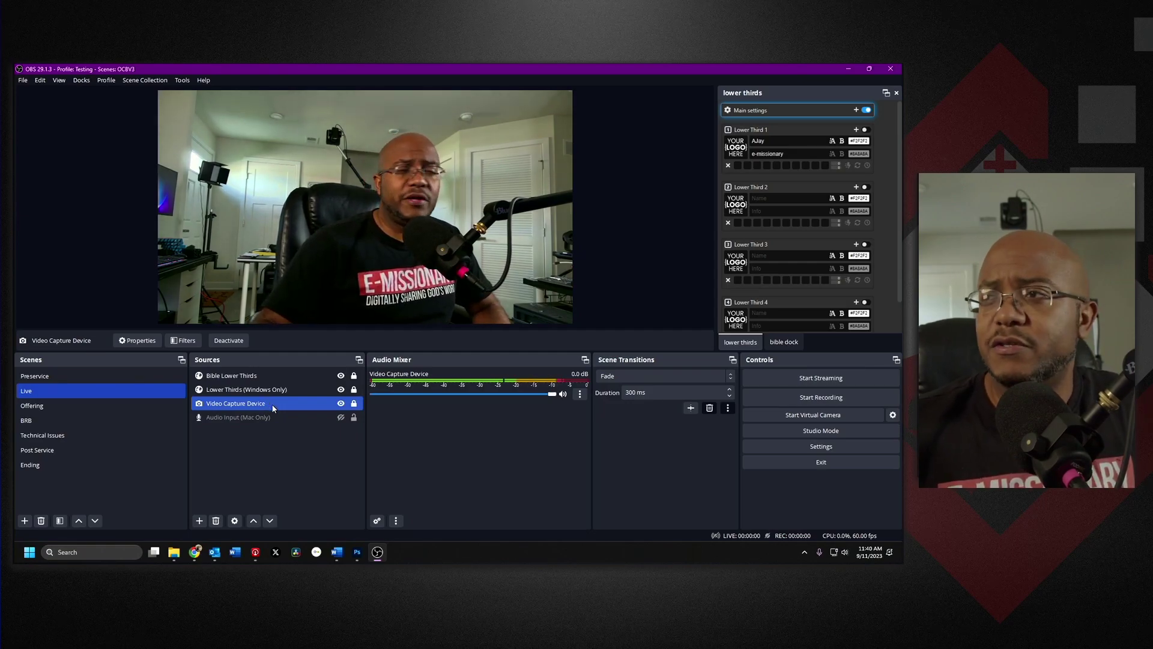
double_click(273, 404)
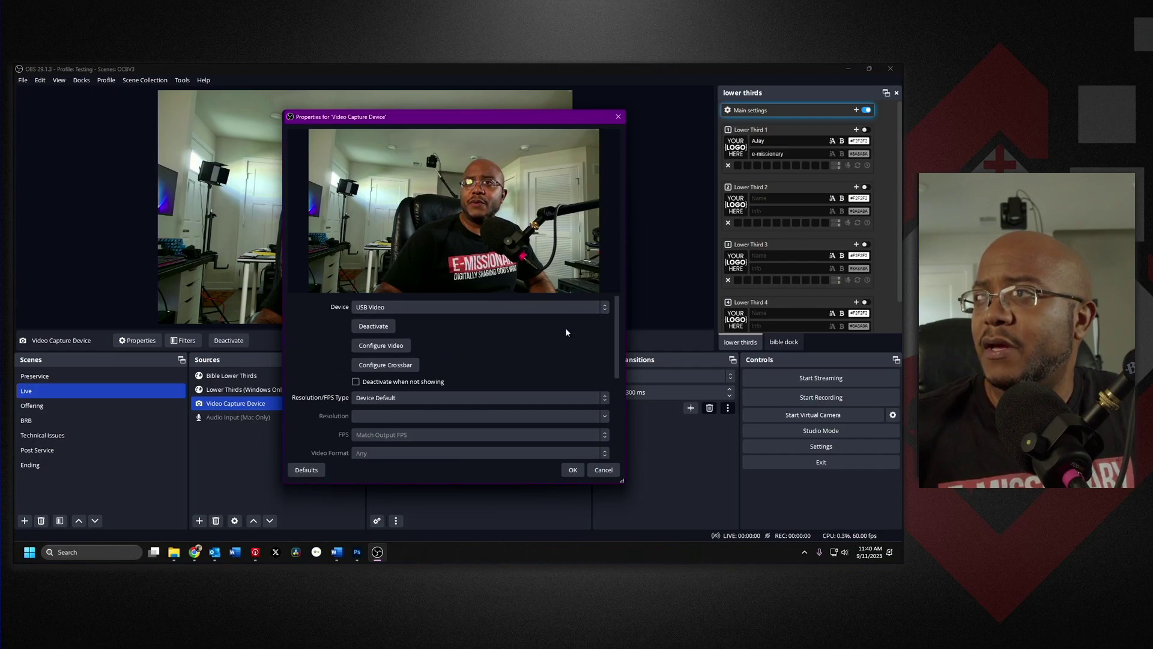
drag(615, 322, 618, 434)
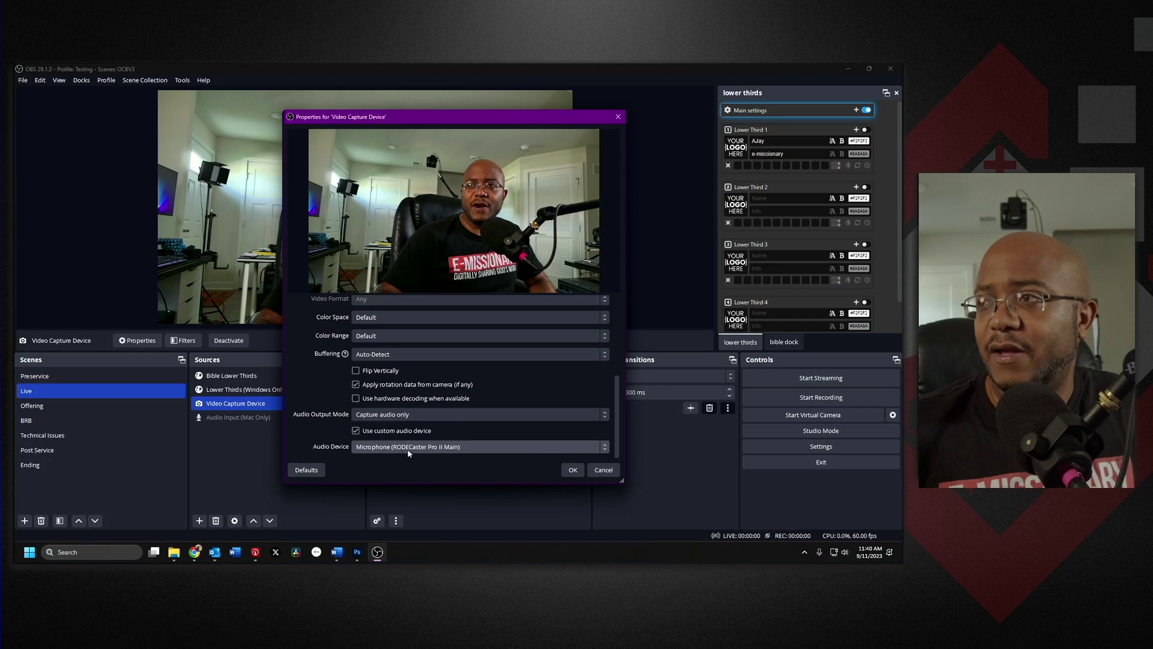
click(602, 470)
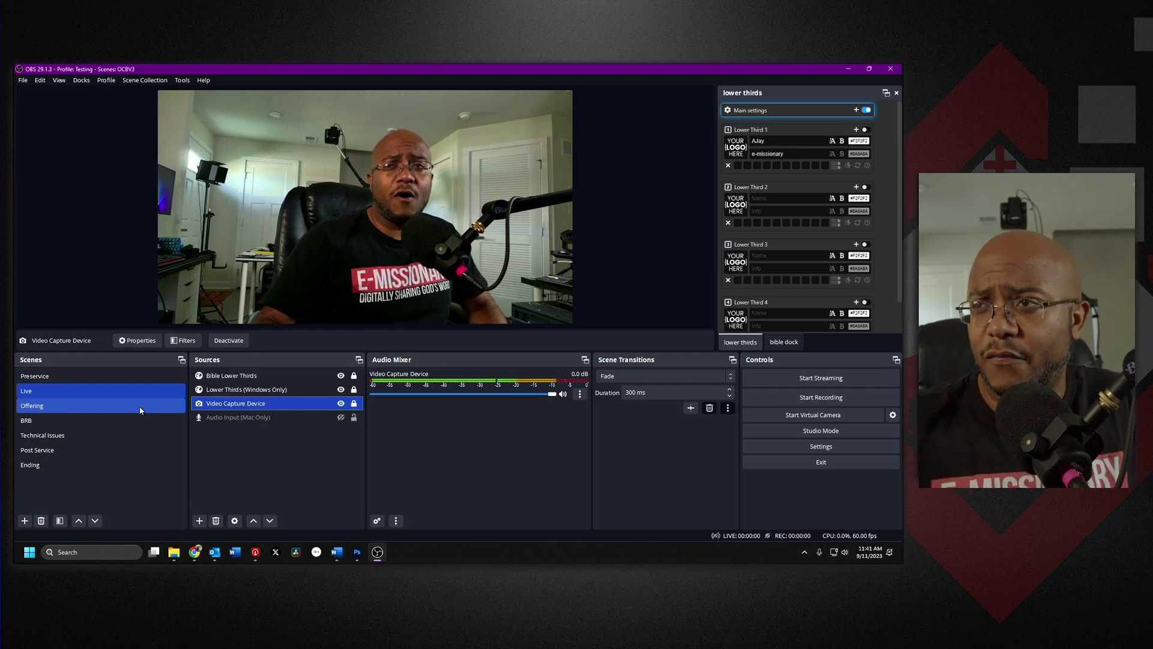
Switch to the Offering scene, then unlock and expand its Giving group
click(124, 408)
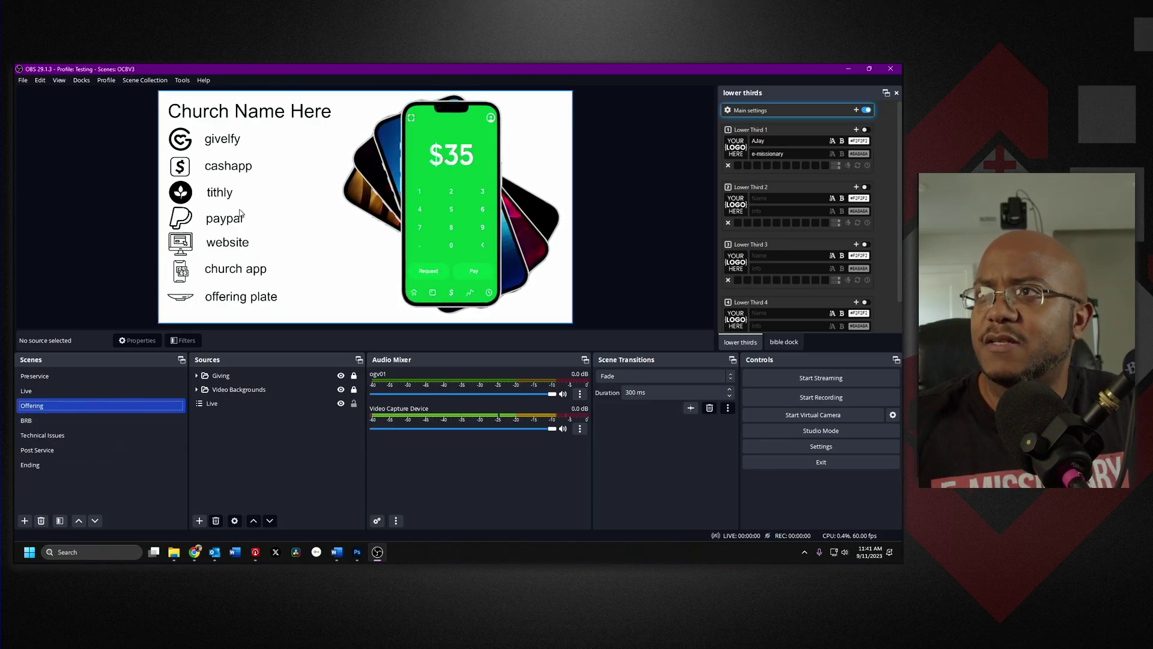
click(197, 378)
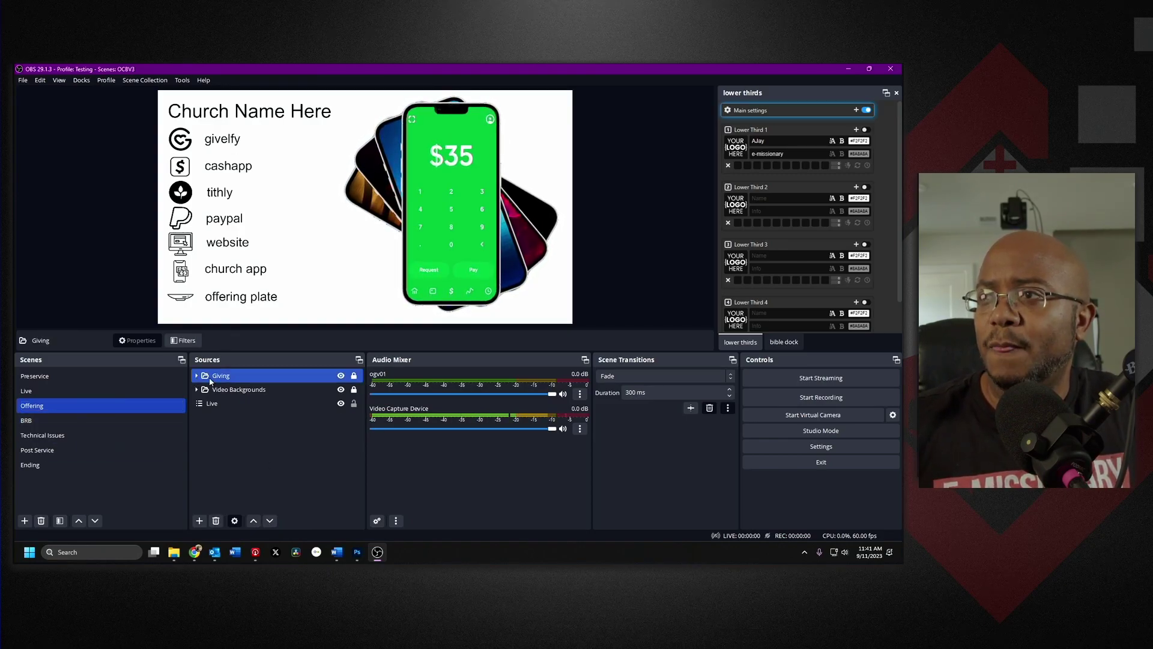
click(353, 376)
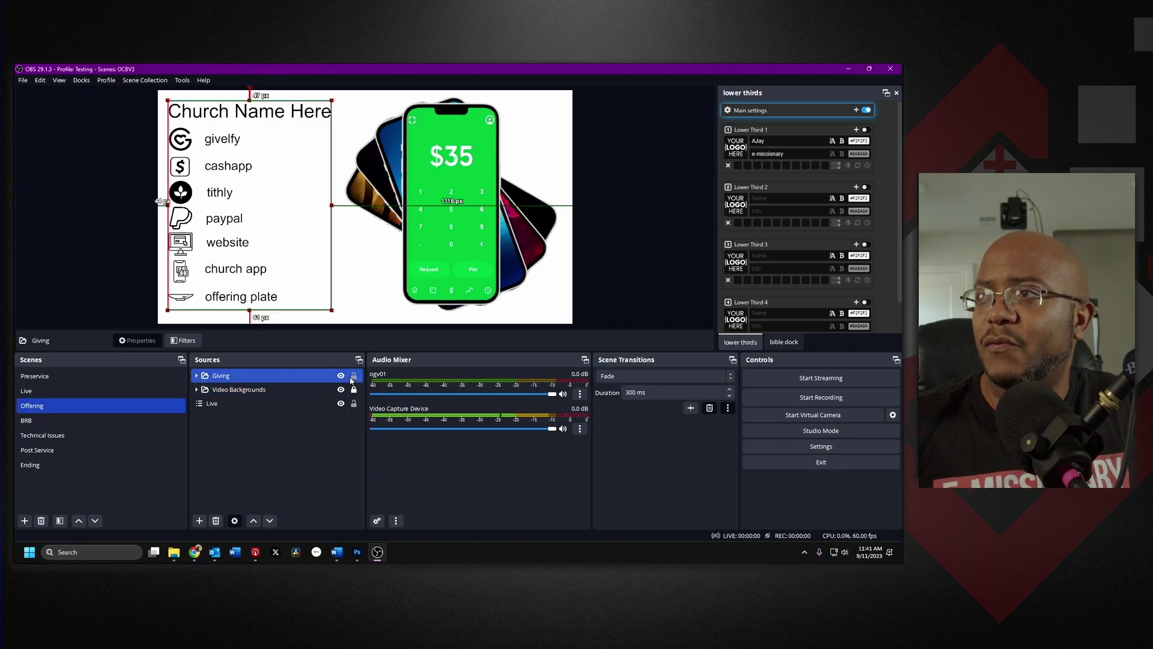
click(197, 375)
Go through the Giving group's items, including the offering plate label and website label and icon
click(222, 443)
click(223, 403)
click(217, 431)
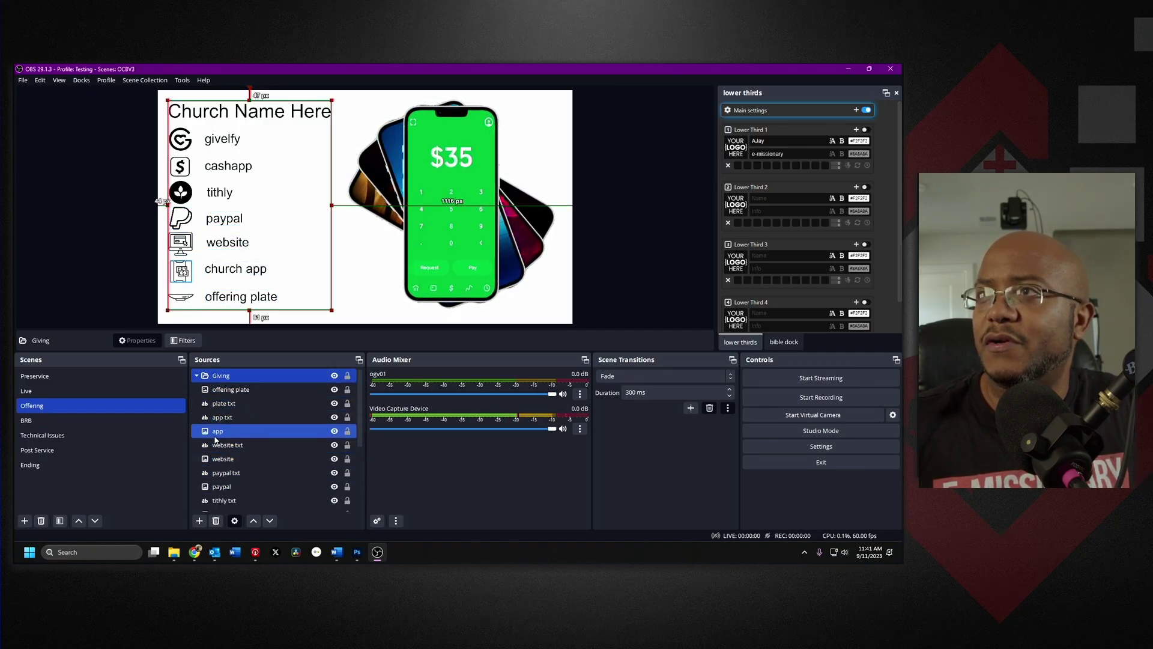
click(226, 473)
click(223, 501)
click(227, 445)
click(216, 404)
click(234, 446)
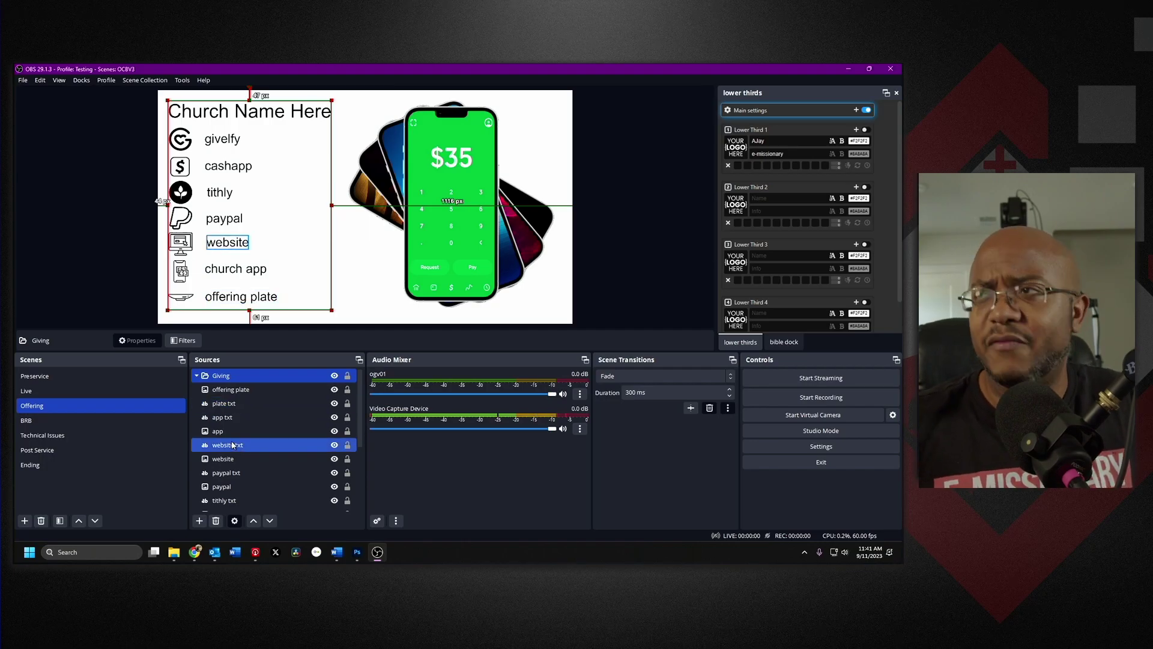
click(237, 431)
click(240, 403)
click(240, 390)
click(241, 403)
click(245, 418)
click(251, 457)
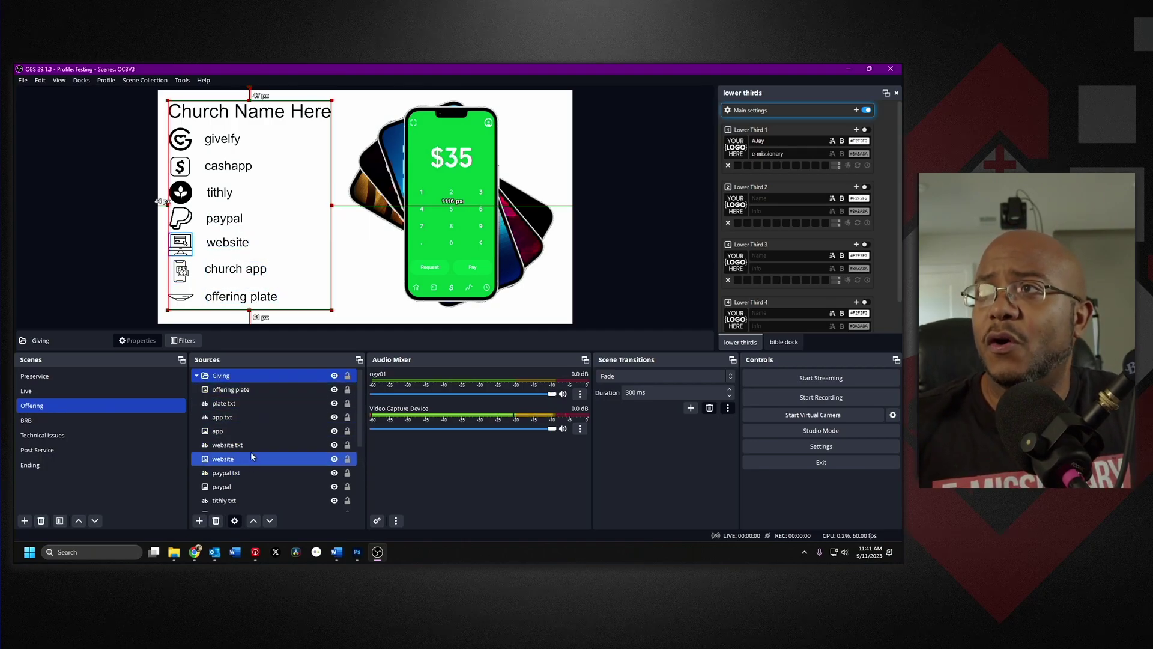
Hide the offering plate label and the offering plate icon from the giving slide
click(277, 416)
click(319, 403)
click(328, 389)
click(330, 404)
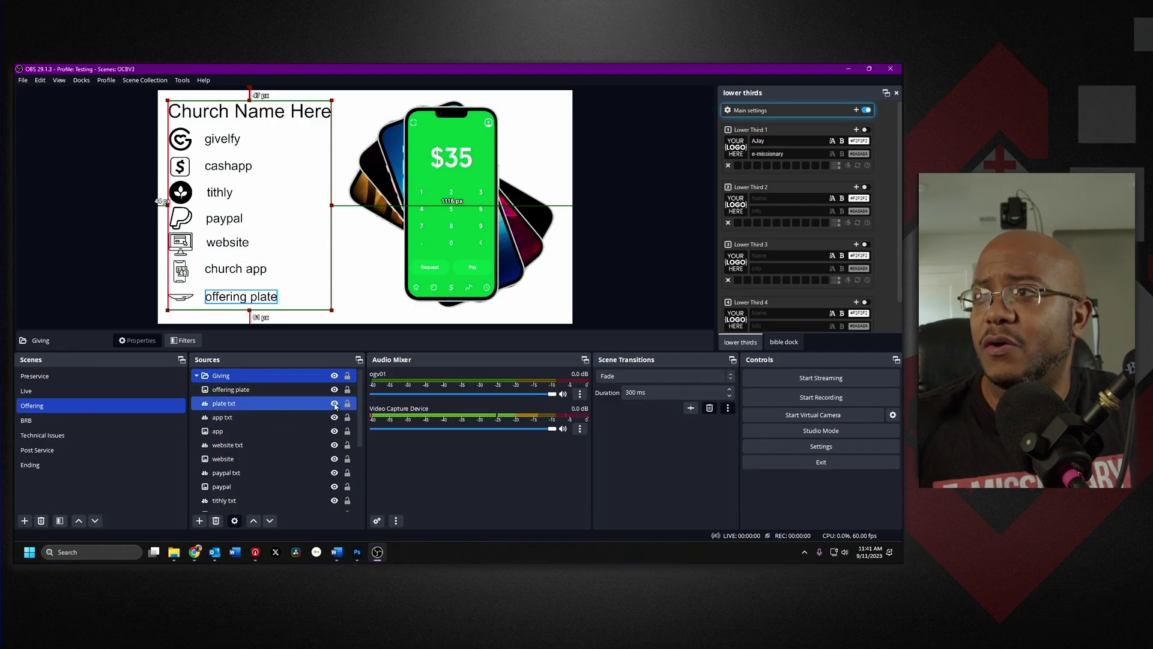
click(335, 390)
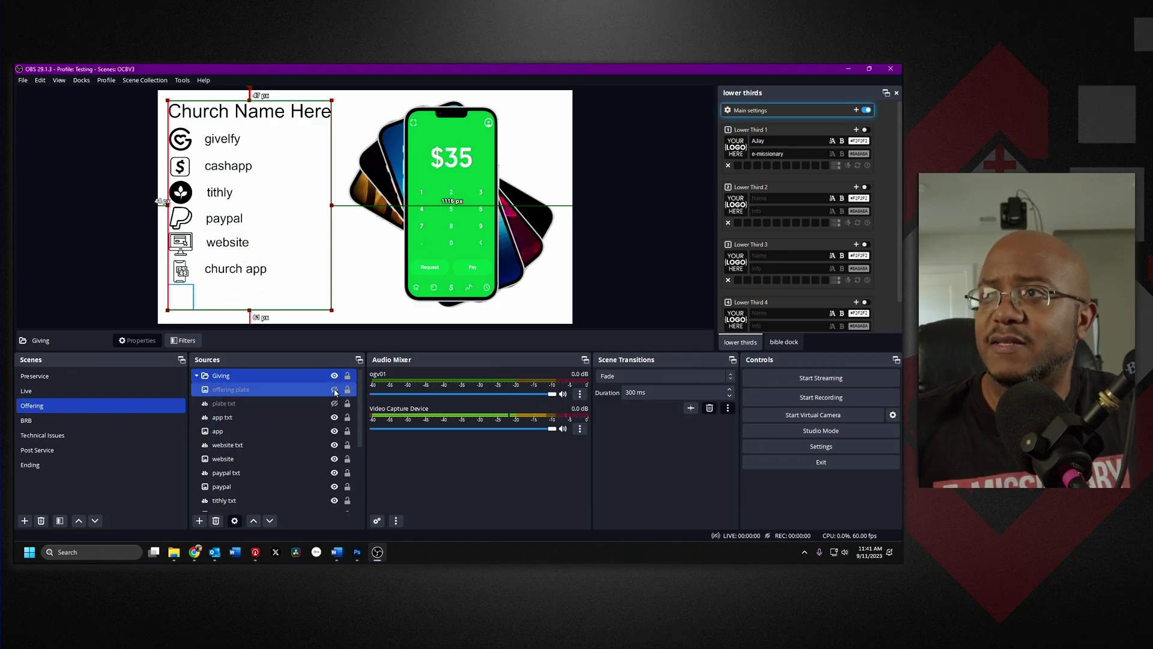
Select the church app label, then the whole Giving group
click(160, 326)
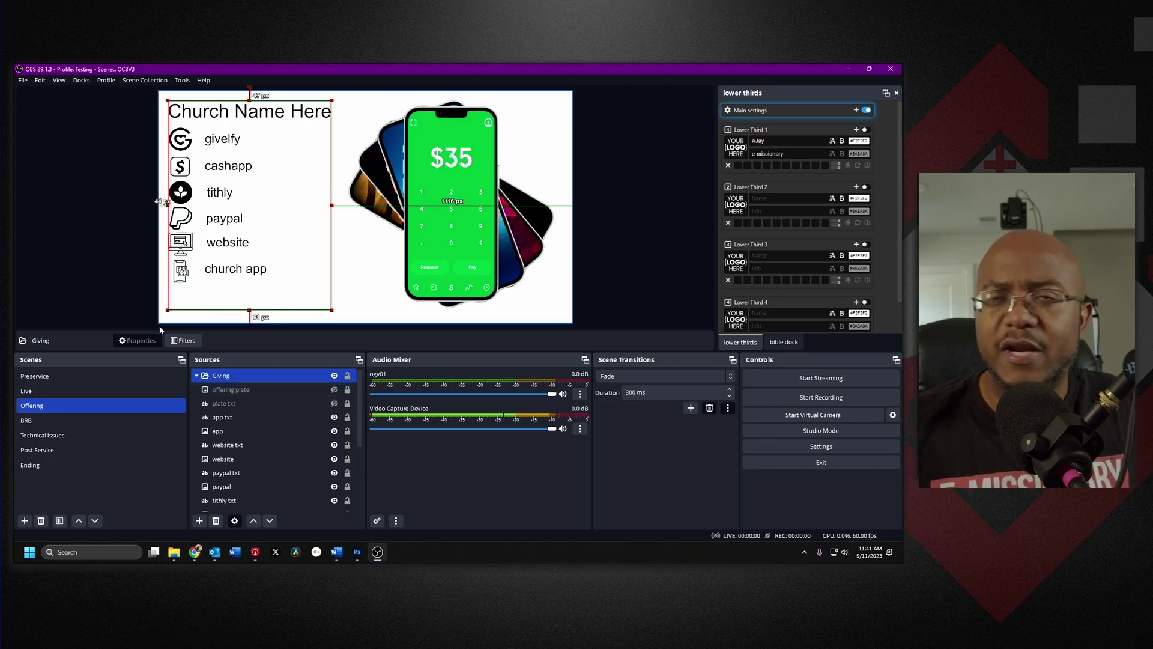
click(240, 390)
click(241, 416)
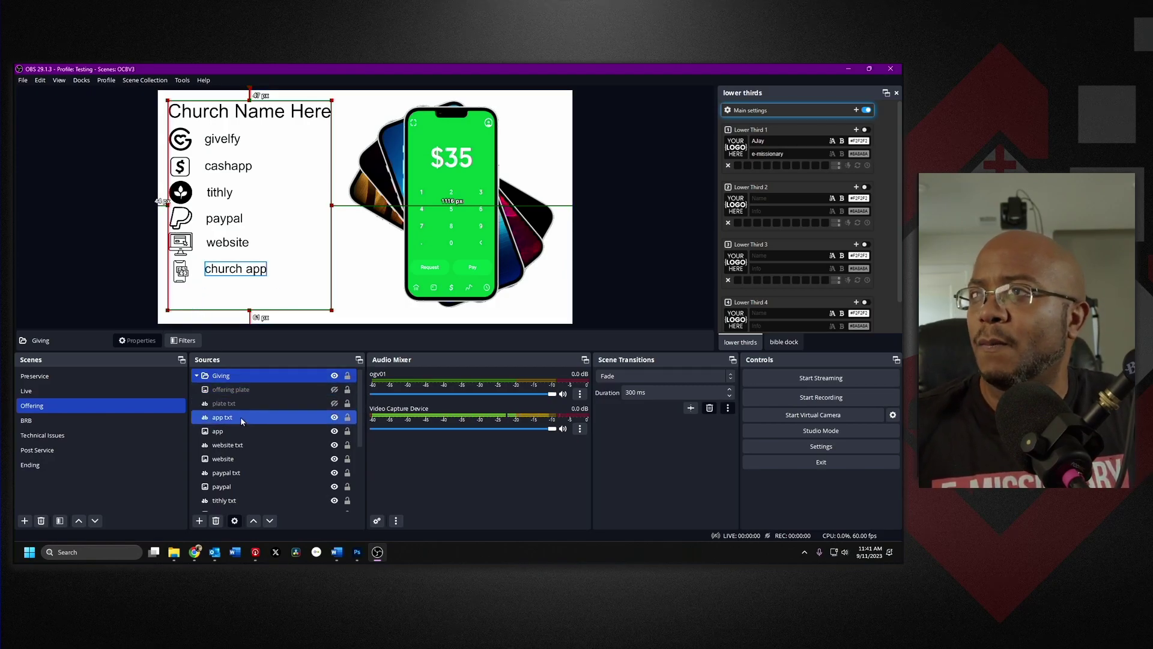
click(240, 417)
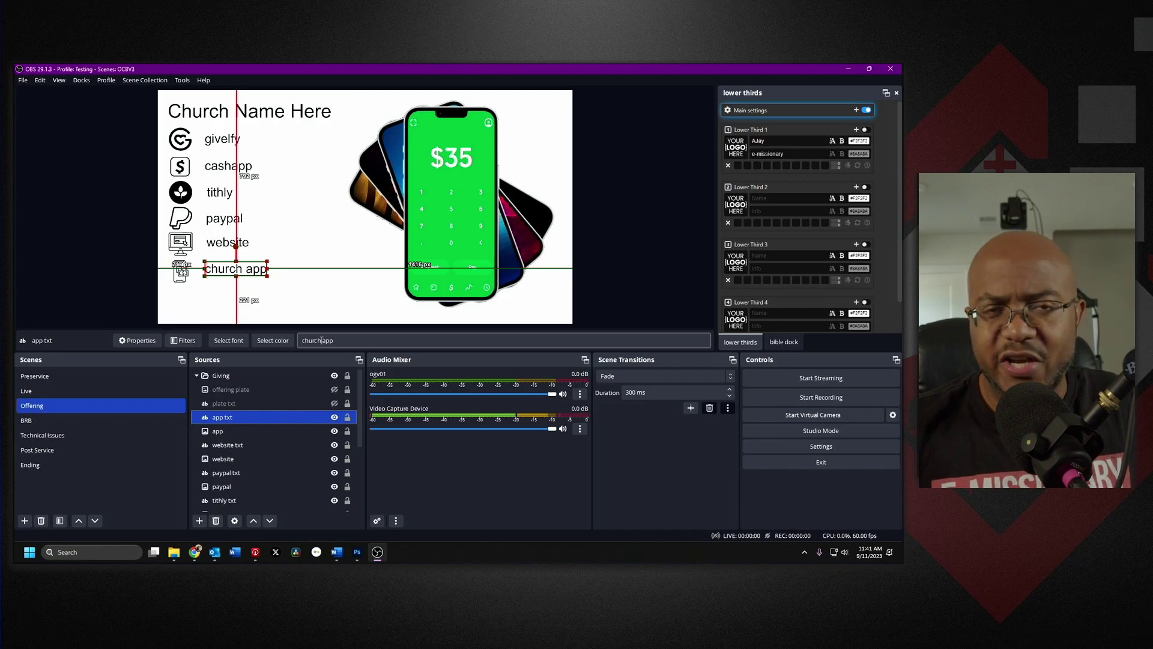
ctrl+click(207, 378)
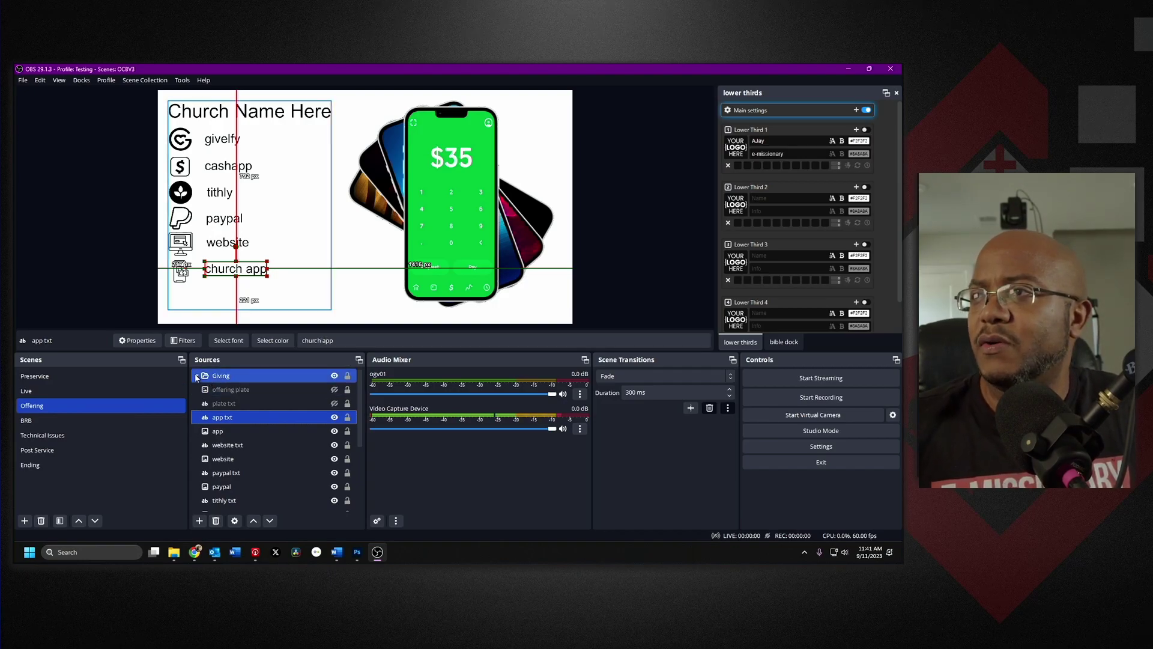
In Video Backgrounds, try ogv01–ogv03 and leave only ogv04 visible
click(197, 376)
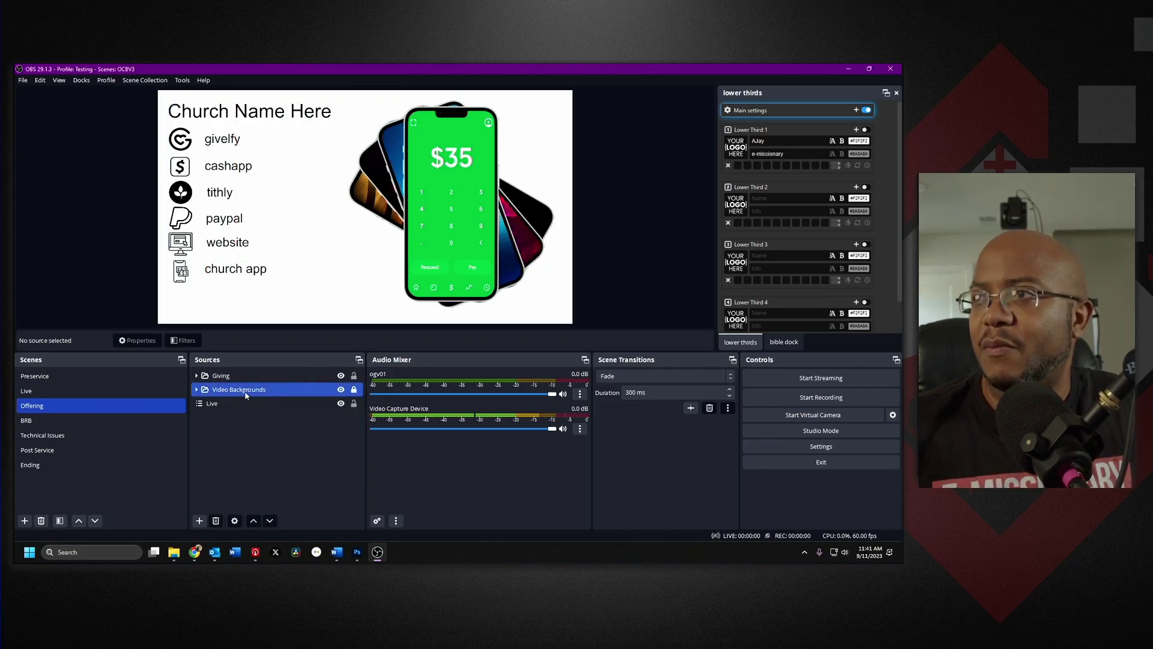
click(197, 390)
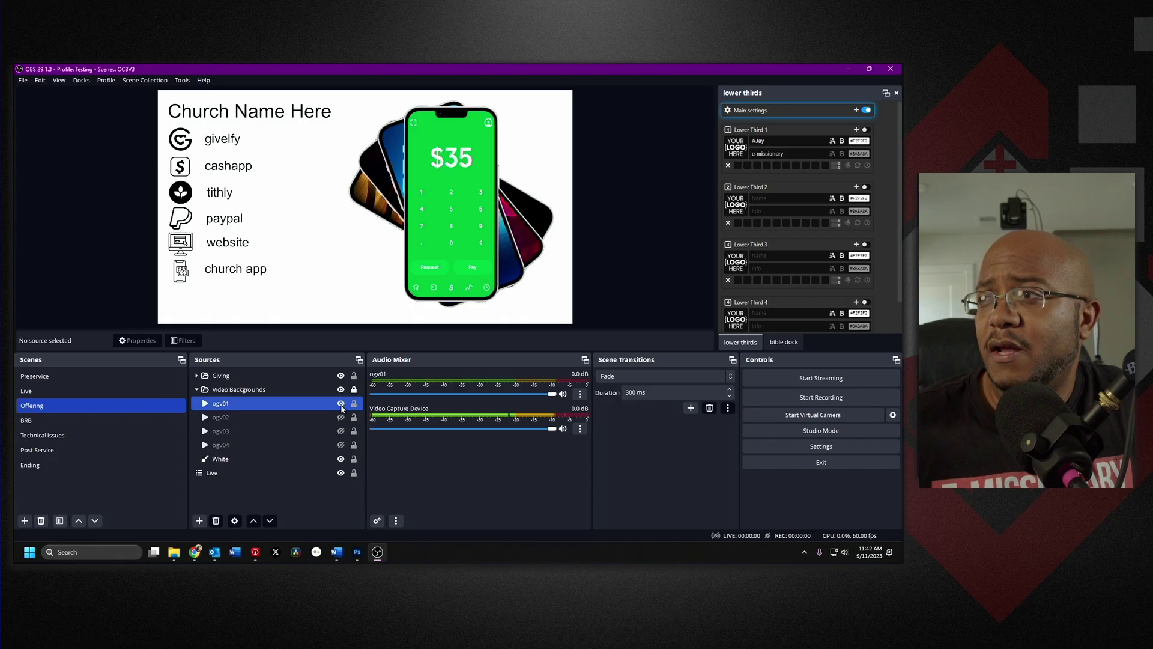
click(341, 404)
click(340, 418)
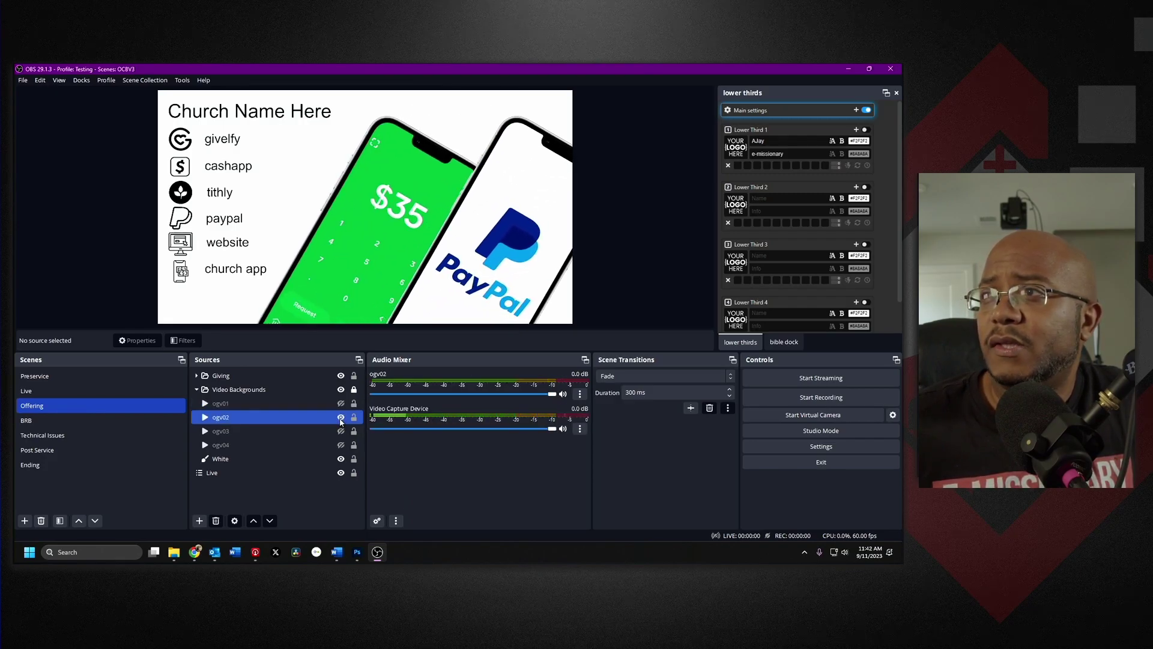
click(340, 418)
click(342, 430)
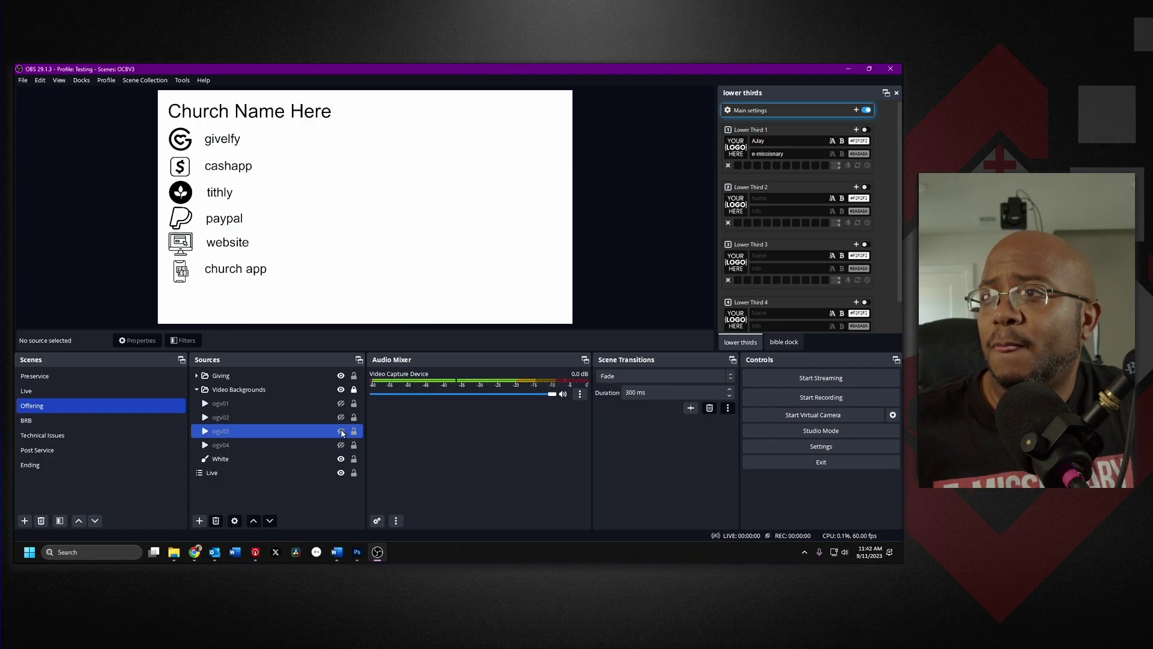
click(340, 431)
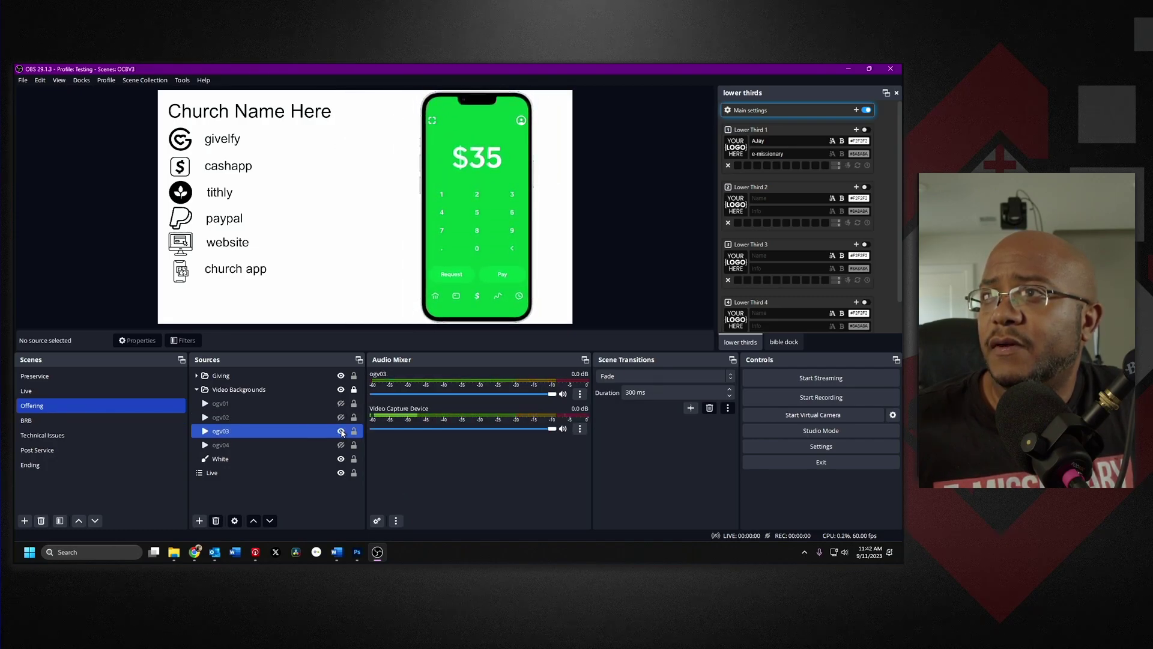
click(340, 431)
click(340, 446)
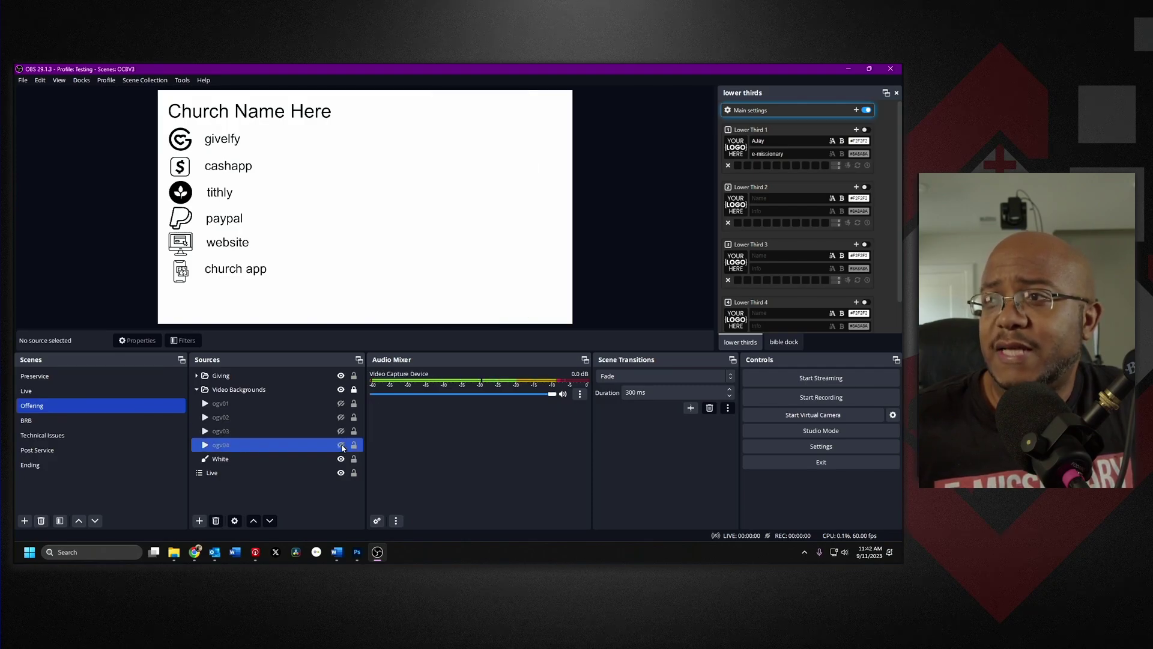
click(341, 446)
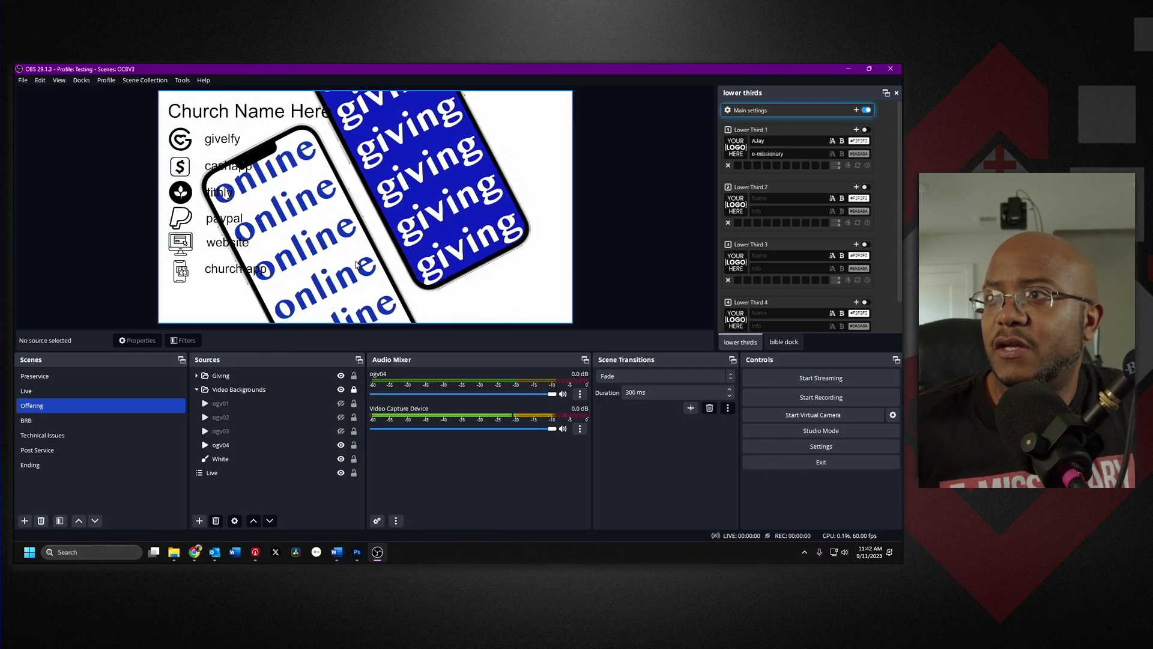
Drag the ogv04 video to fit the canvas, then lock the Video Backgrounds group
click(307, 451)
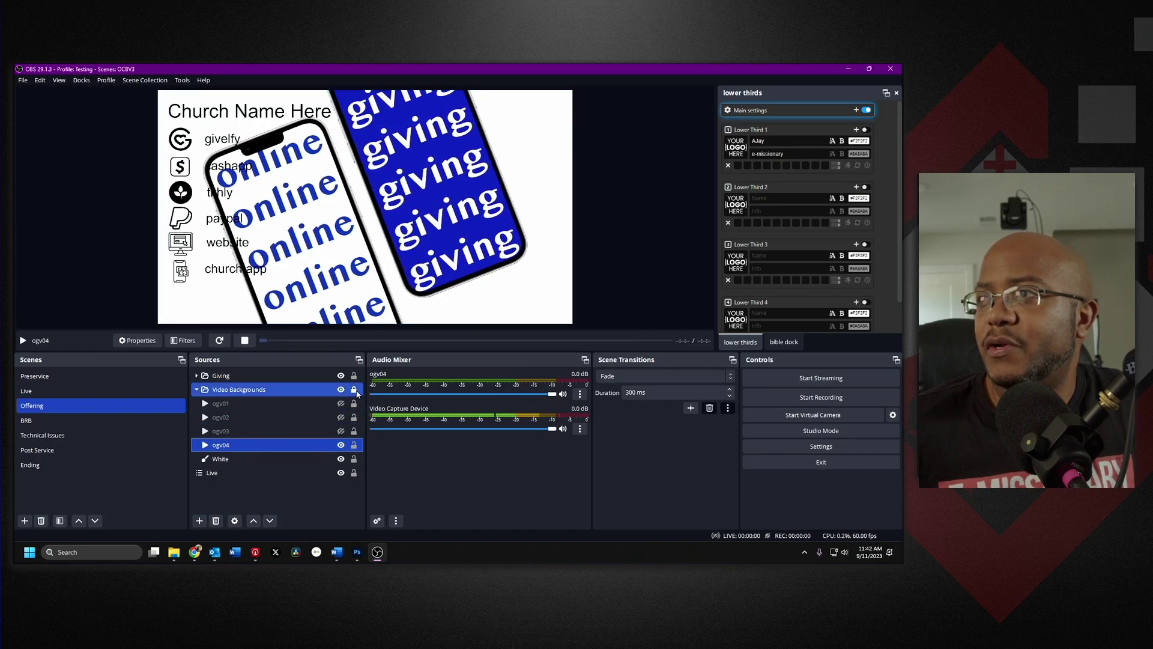
drag(390, 300, 440, 301)
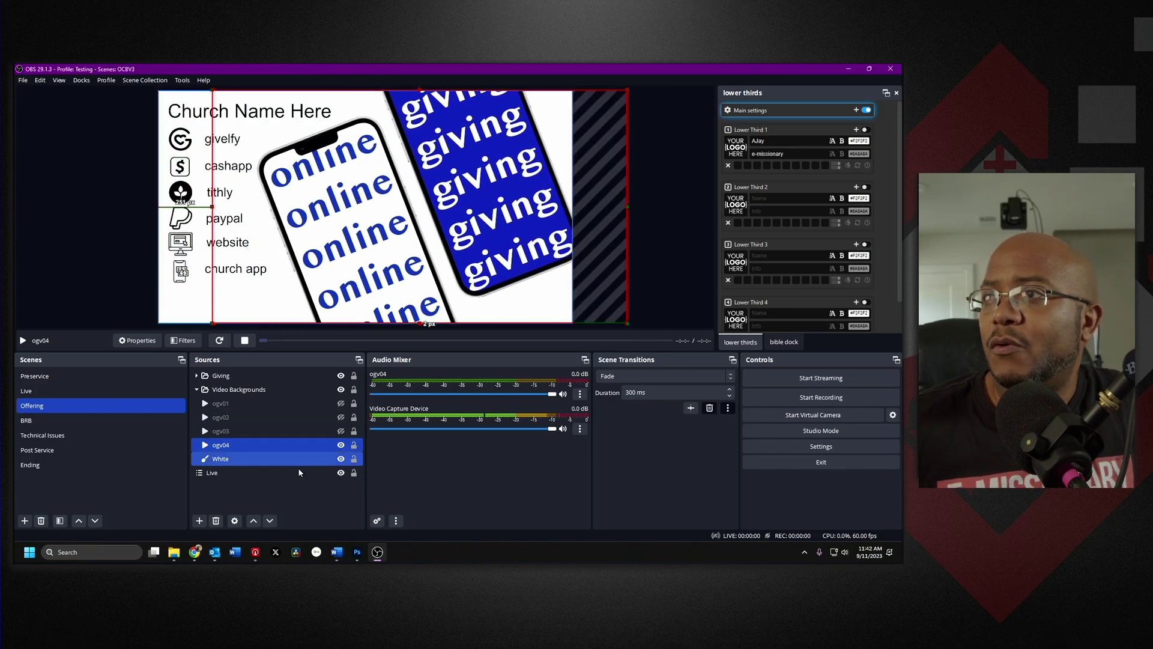
click(341, 445)
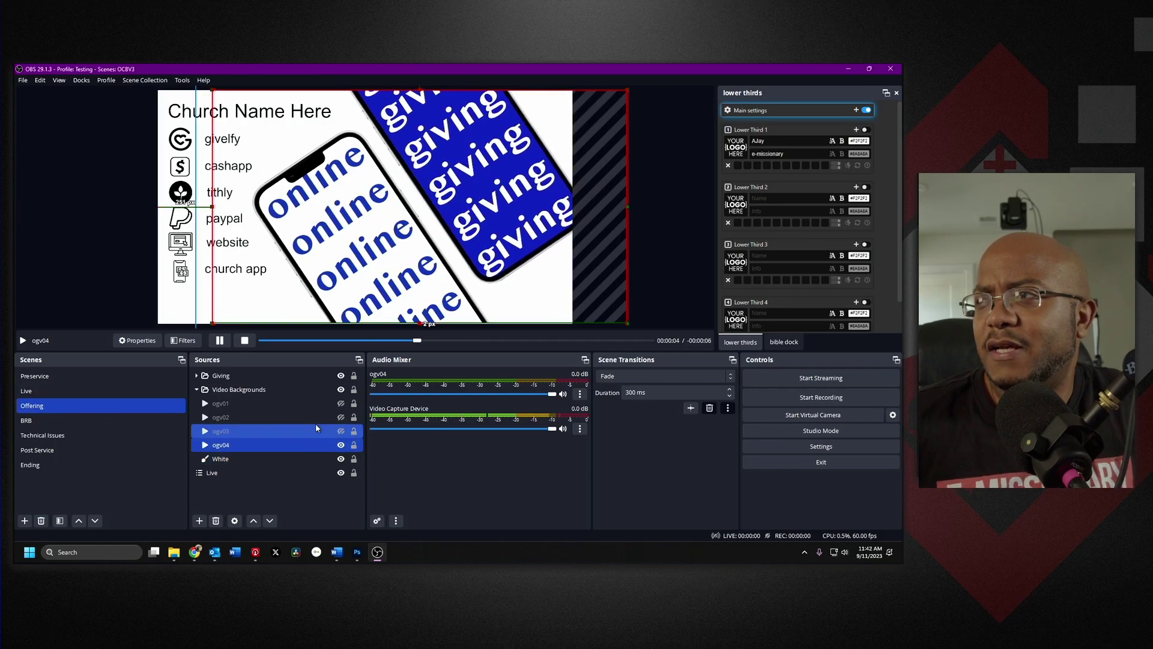
drag(376, 287, 318, 243)
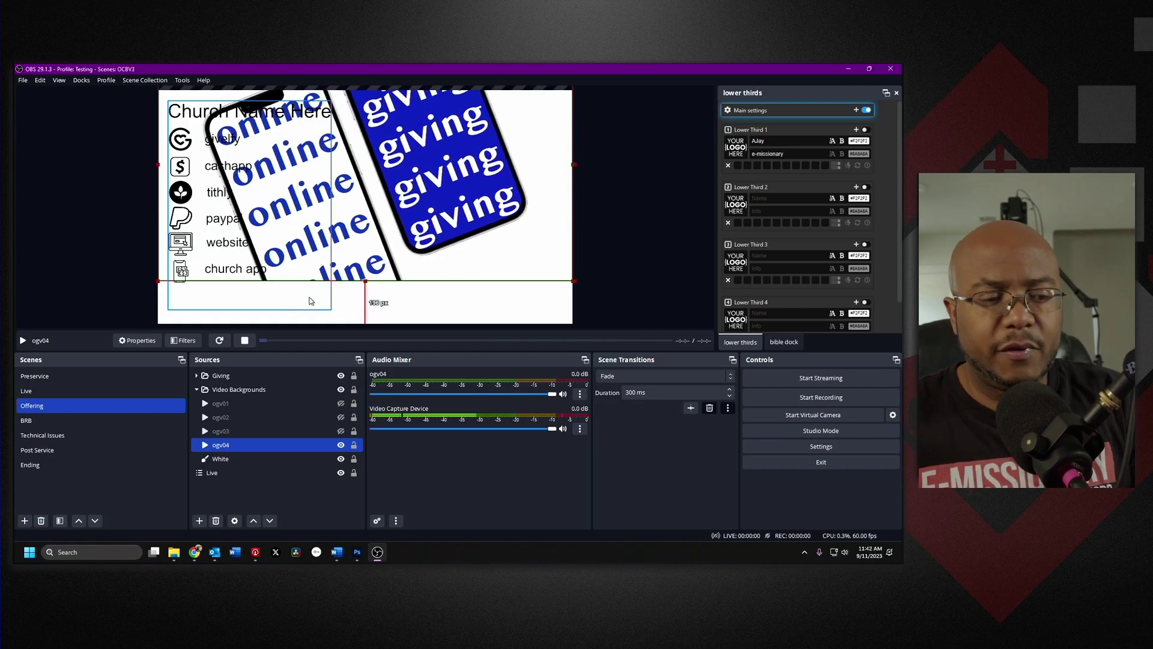
drag(421, 207, 422, 250)
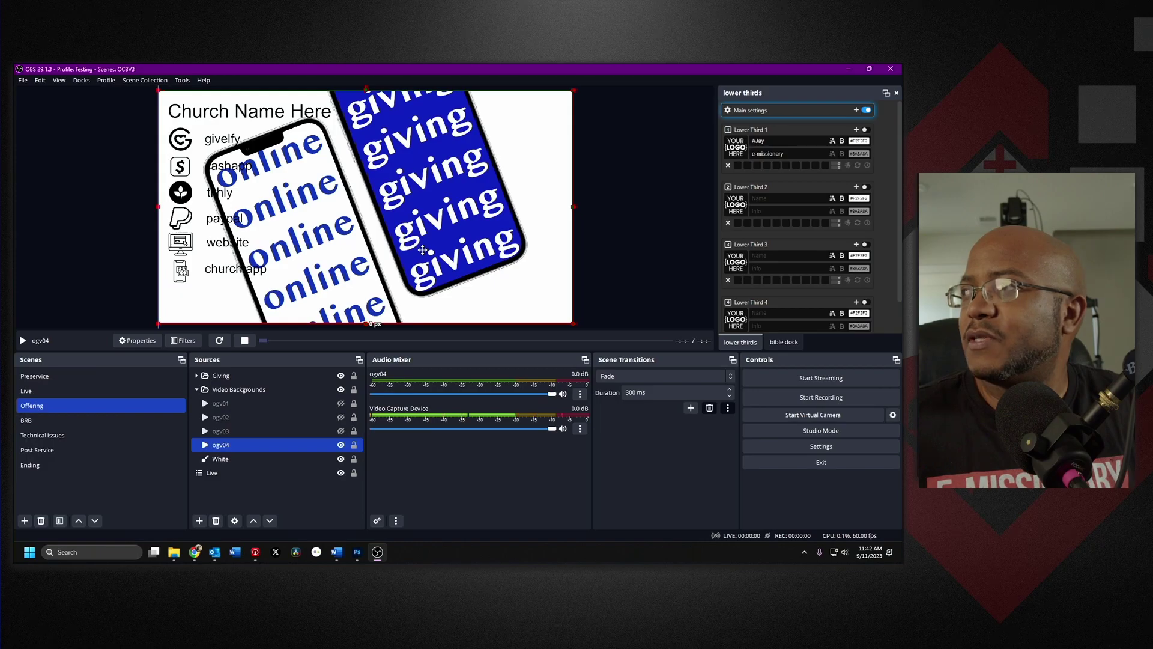
click(354, 390)
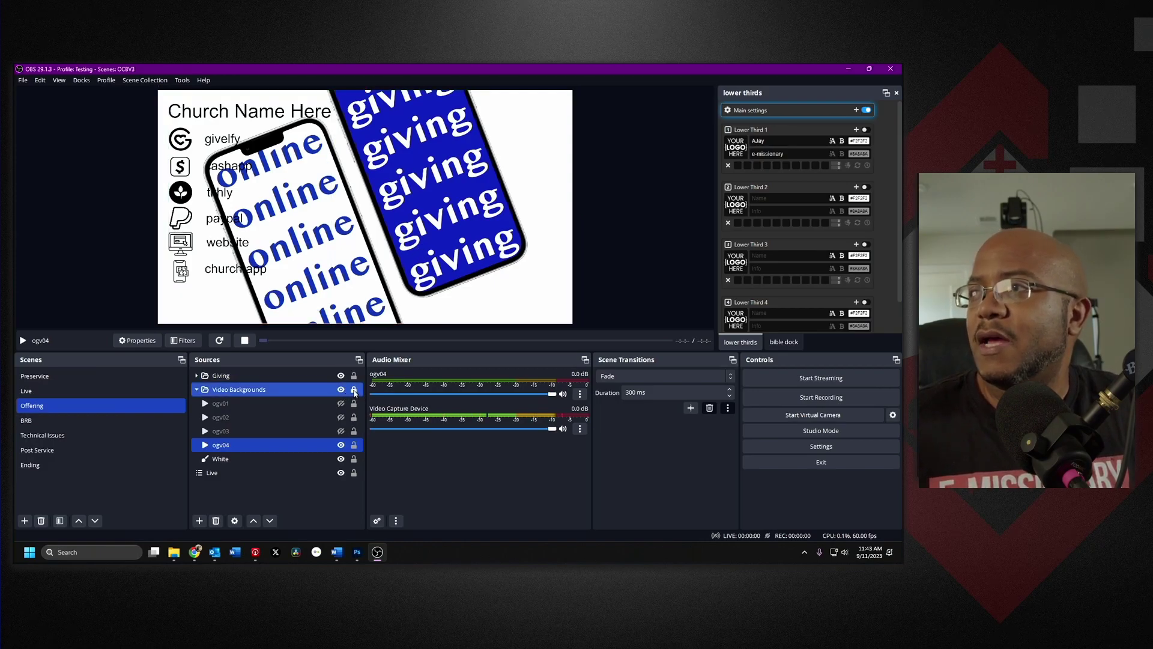
Collapse Video Backgrounds, select the Live source in the Offering scene, then clear the selection
click(197, 391)
click(216, 404)
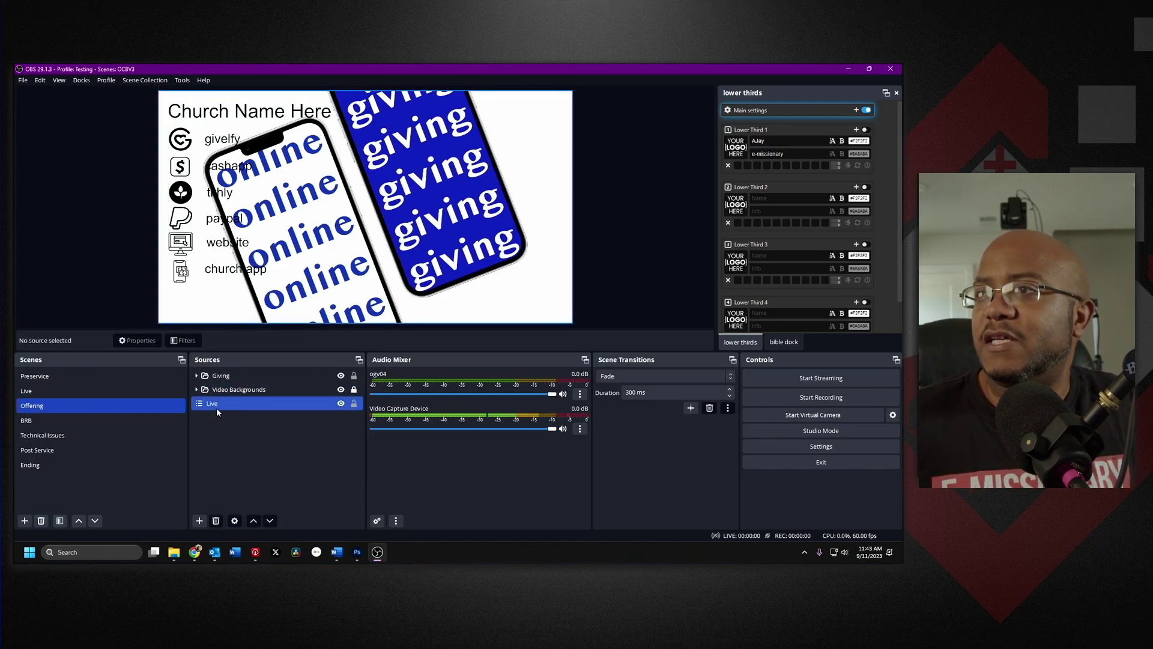
click(72, 393)
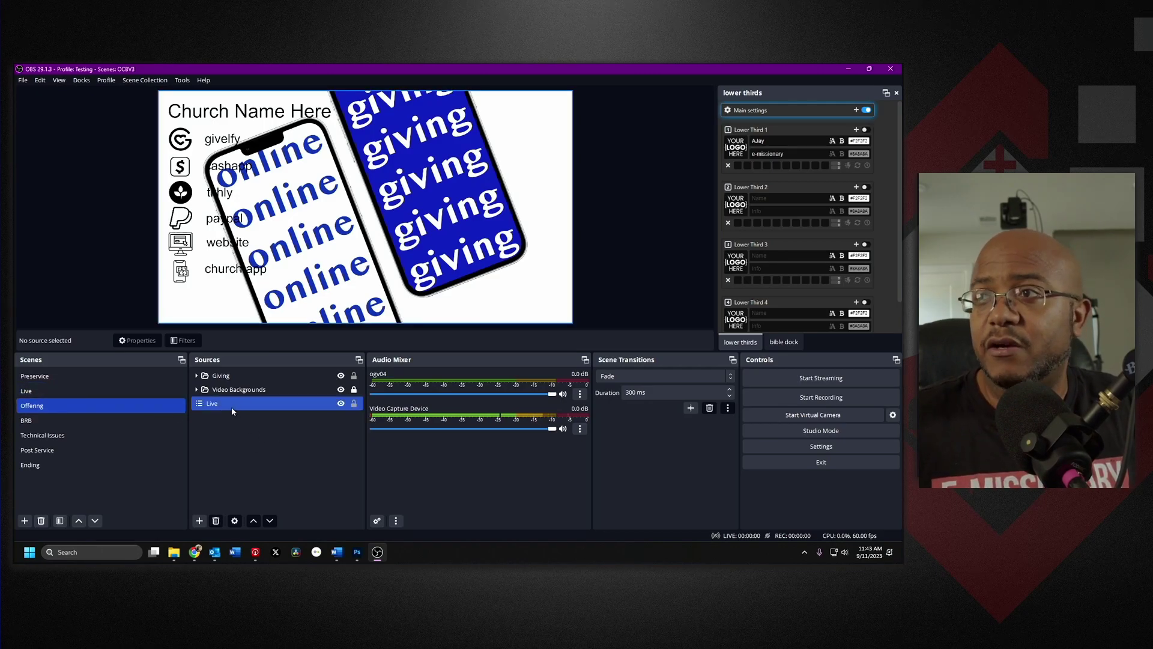
click(54, 401)
click(237, 406)
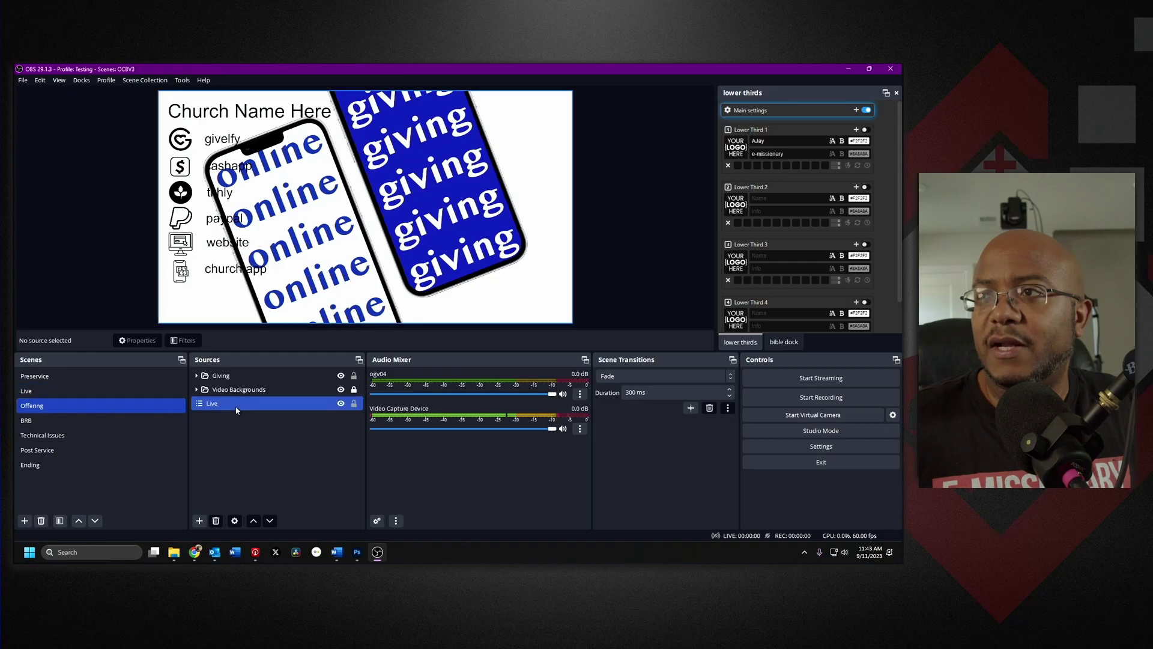
ctrl+click(229, 403)
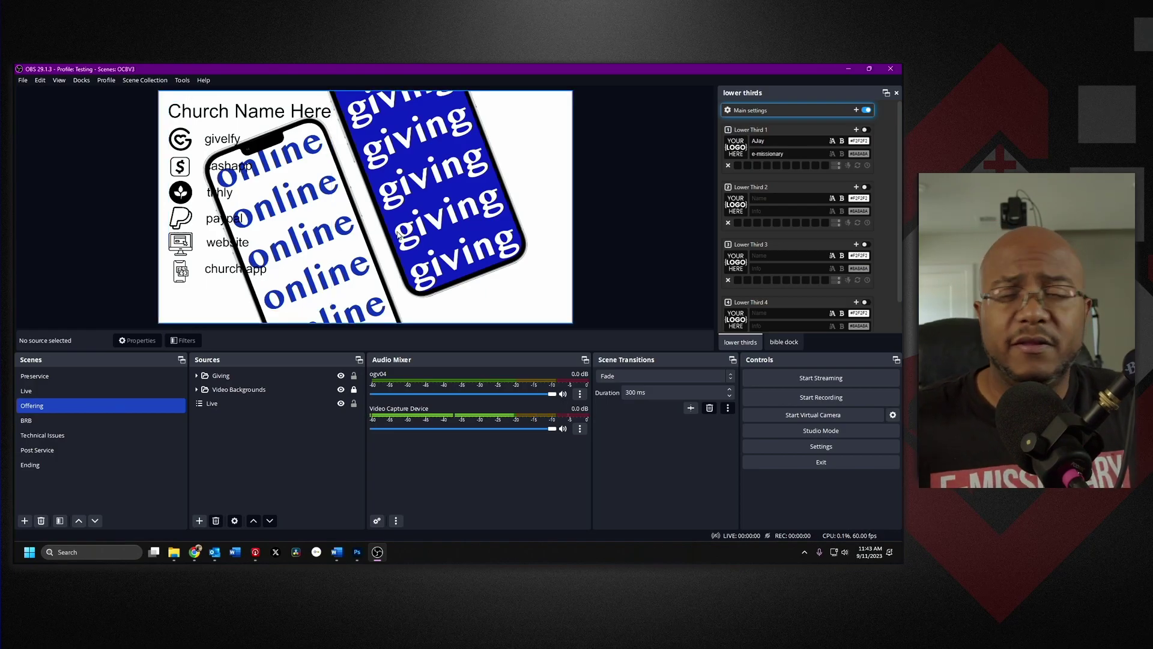
Hide ogv03 and ogv04 so only ogv01 plays, then collapse Video Backgrounds
click(203, 391)
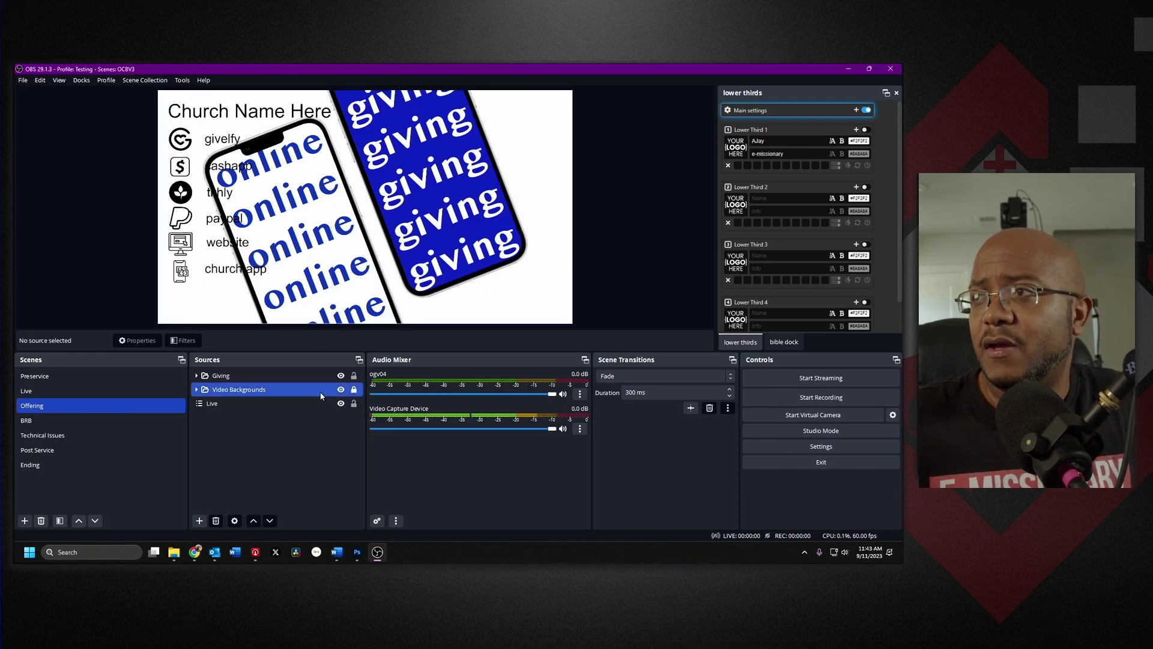
click(196, 389)
click(340, 431)
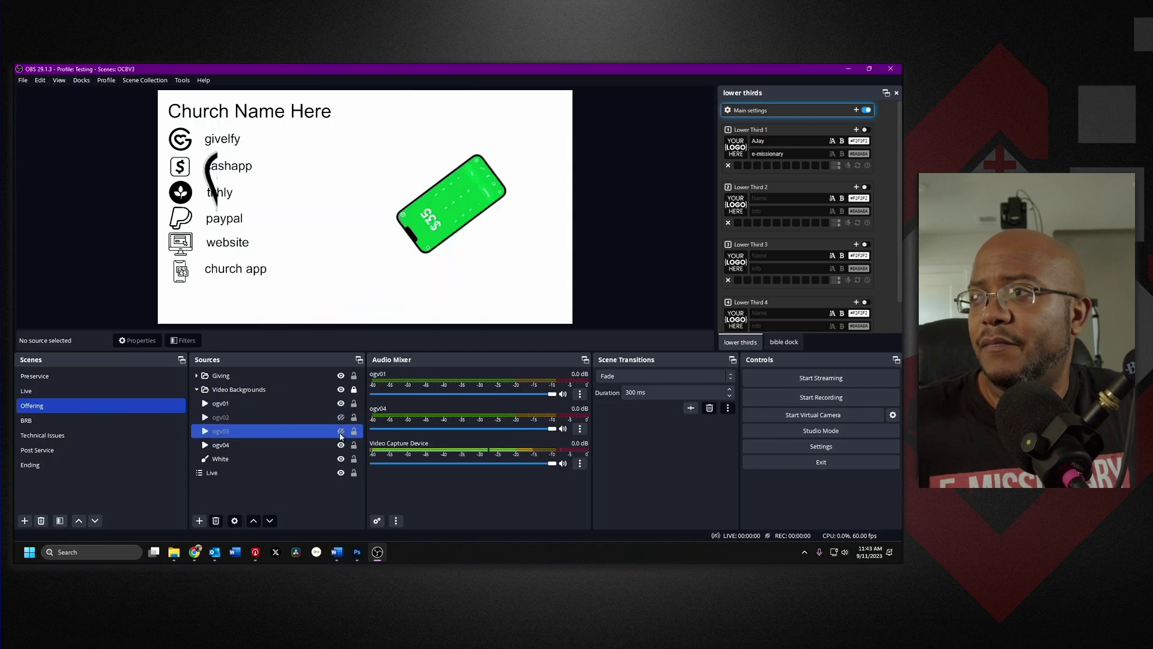
click(341, 444)
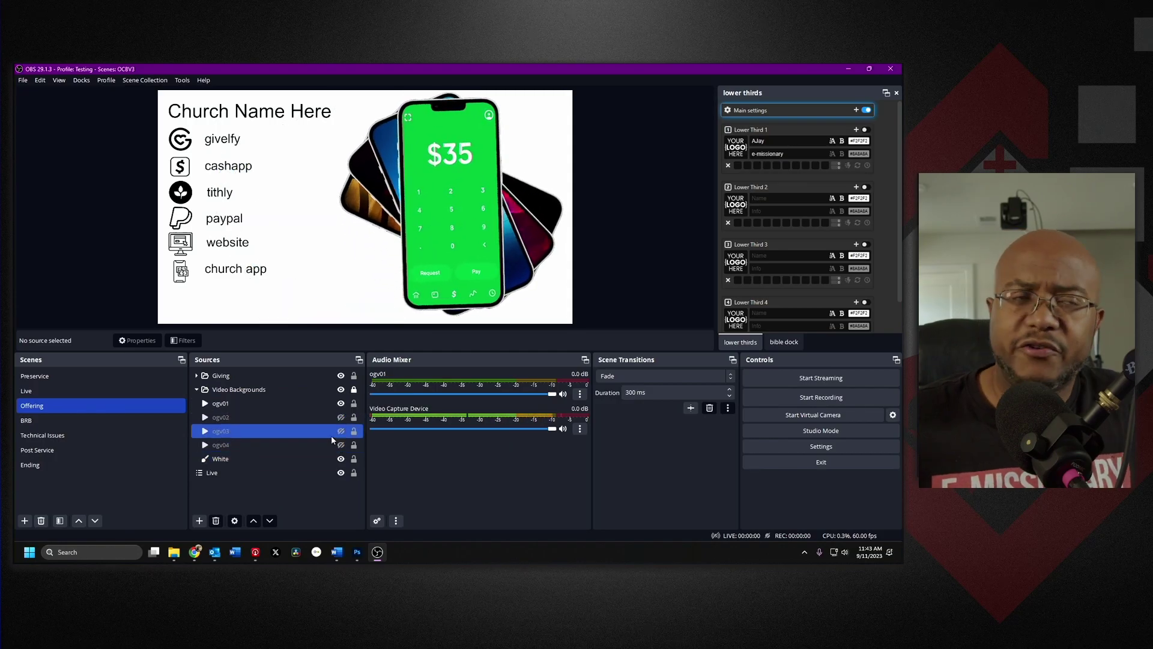
click(196, 390)
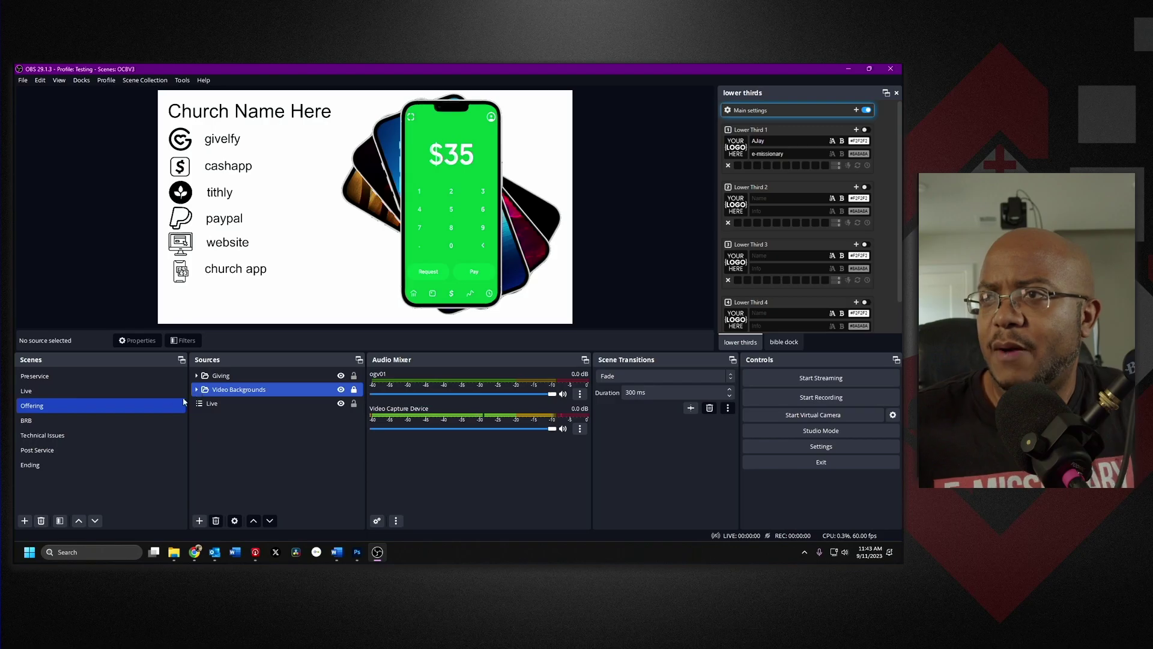
Preview the BRB and Technical Issues scenes, finishing on Post Service
click(96, 420)
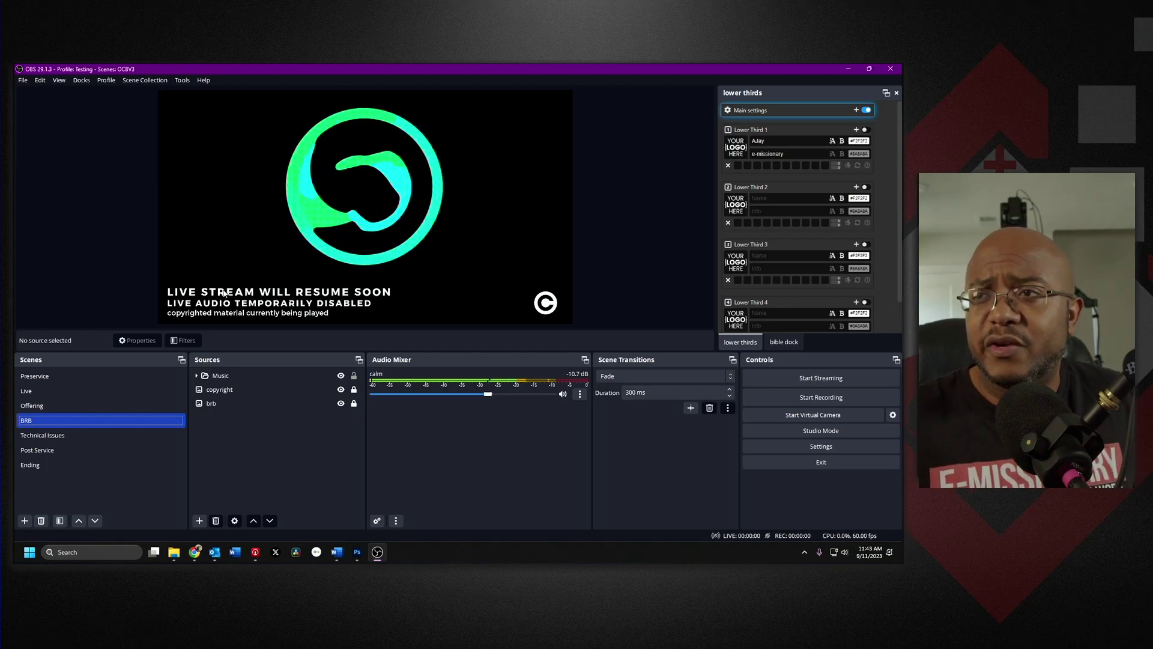
click(128, 435)
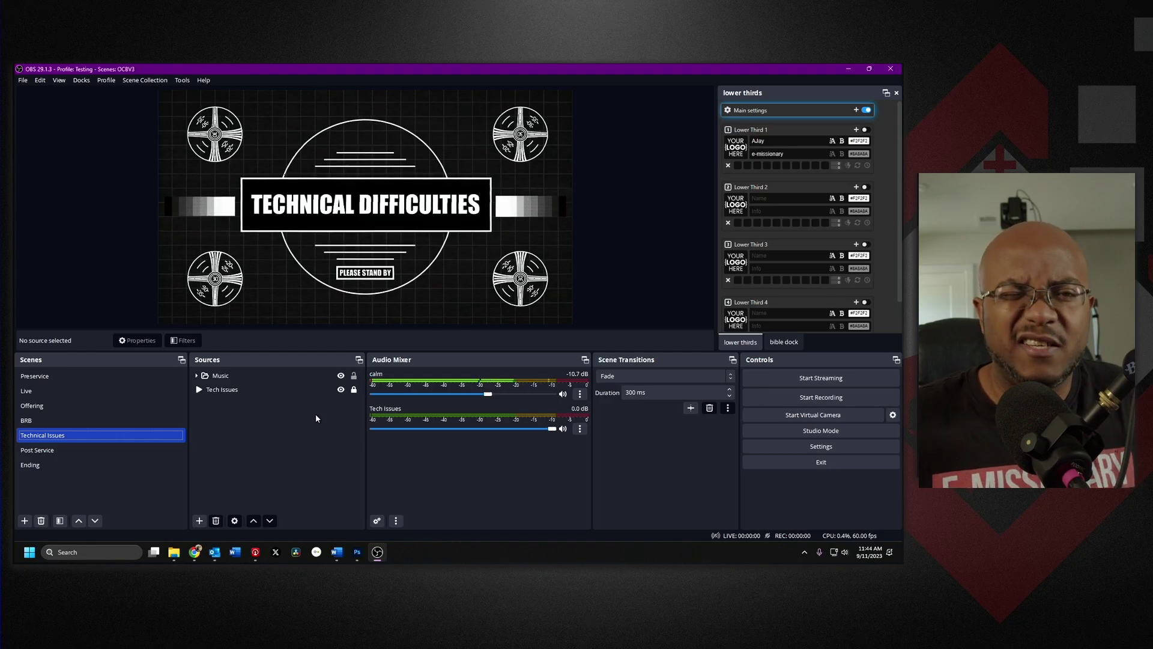
click(68, 452)
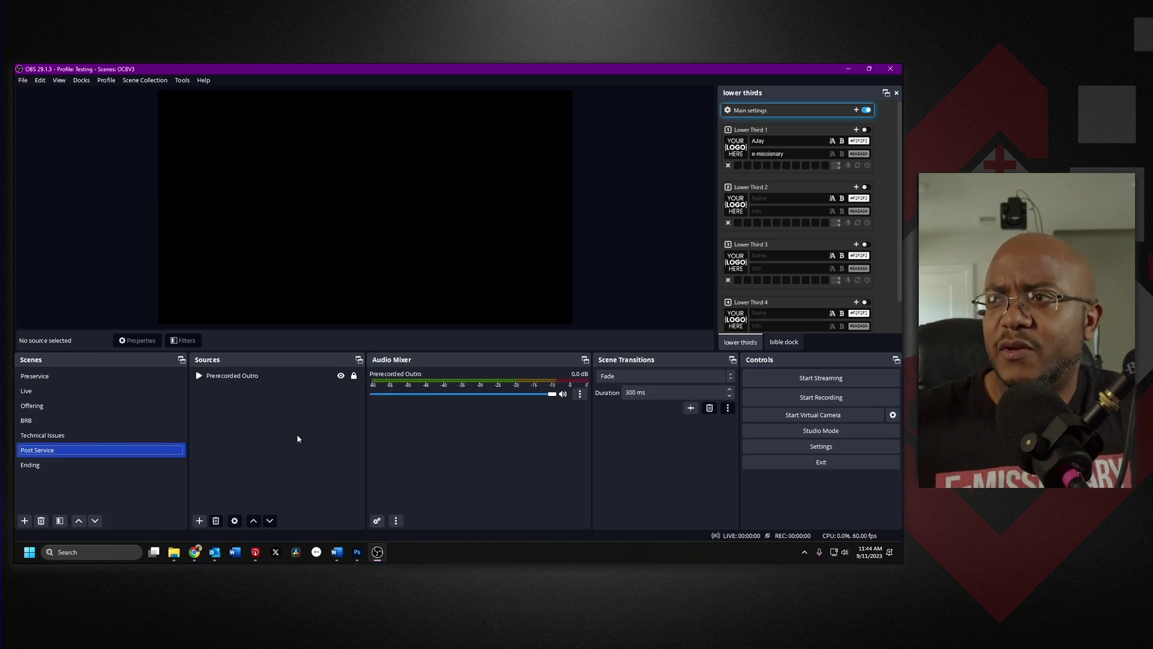
Select and deselect the Prerecorded Outro source, then switch to the Ending scene
click(267, 379)
click(263, 384)
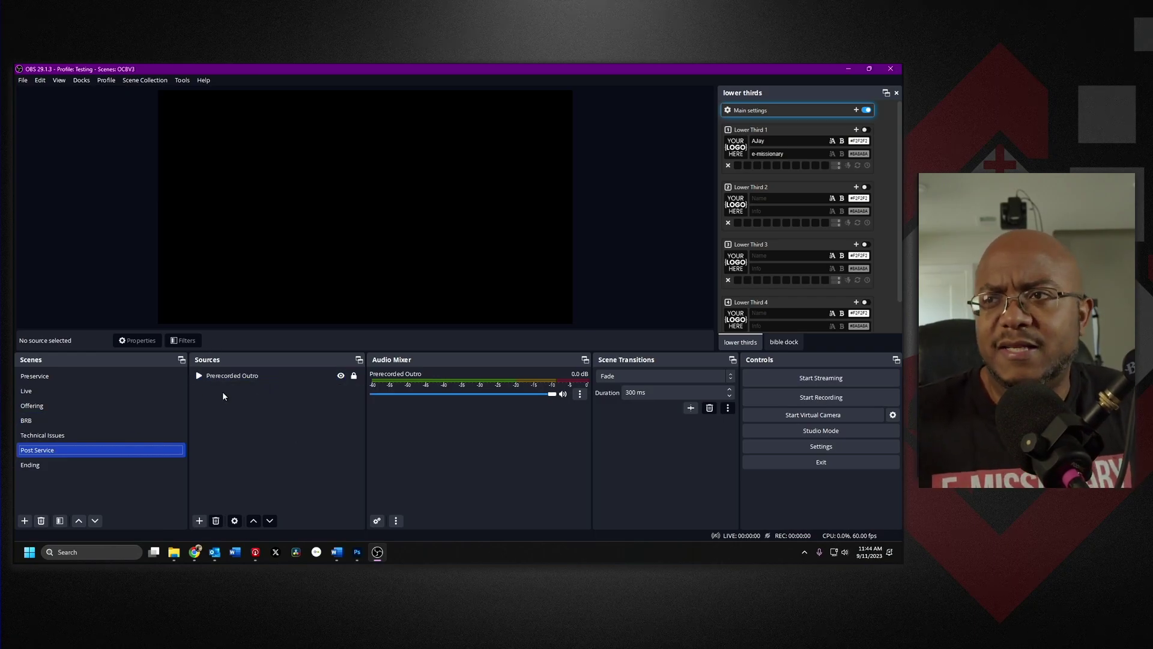
click(65, 464)
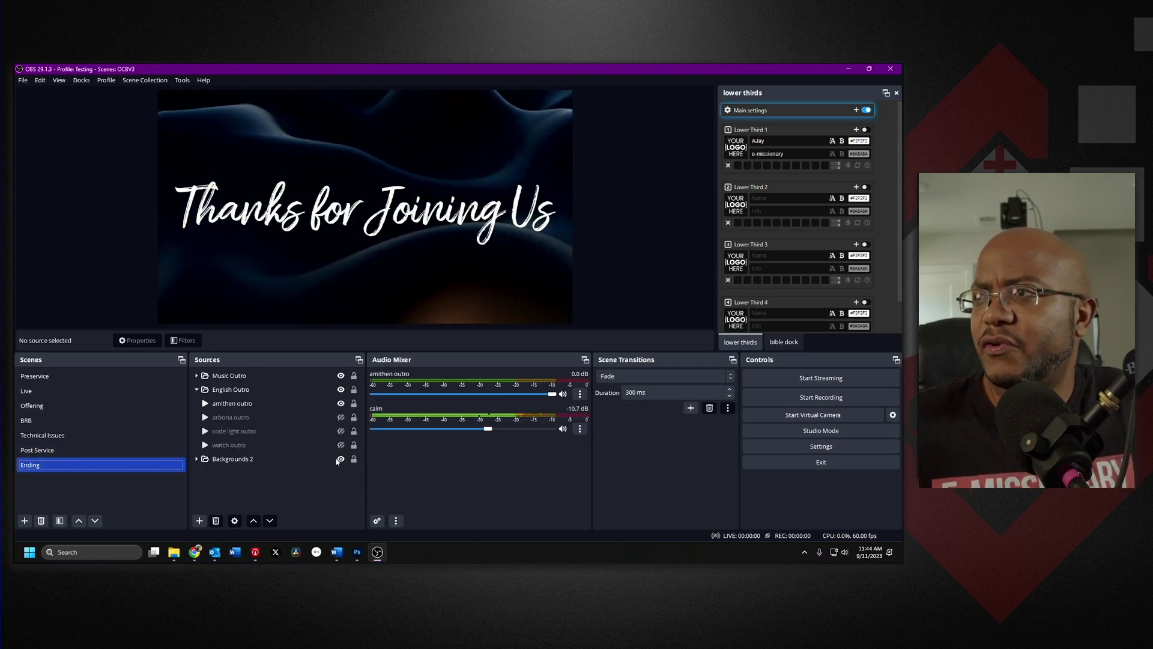
Hide the amithen and arboria outros and show the code light outro
click(340, 403)
click(343, 417)
click(342, 417)
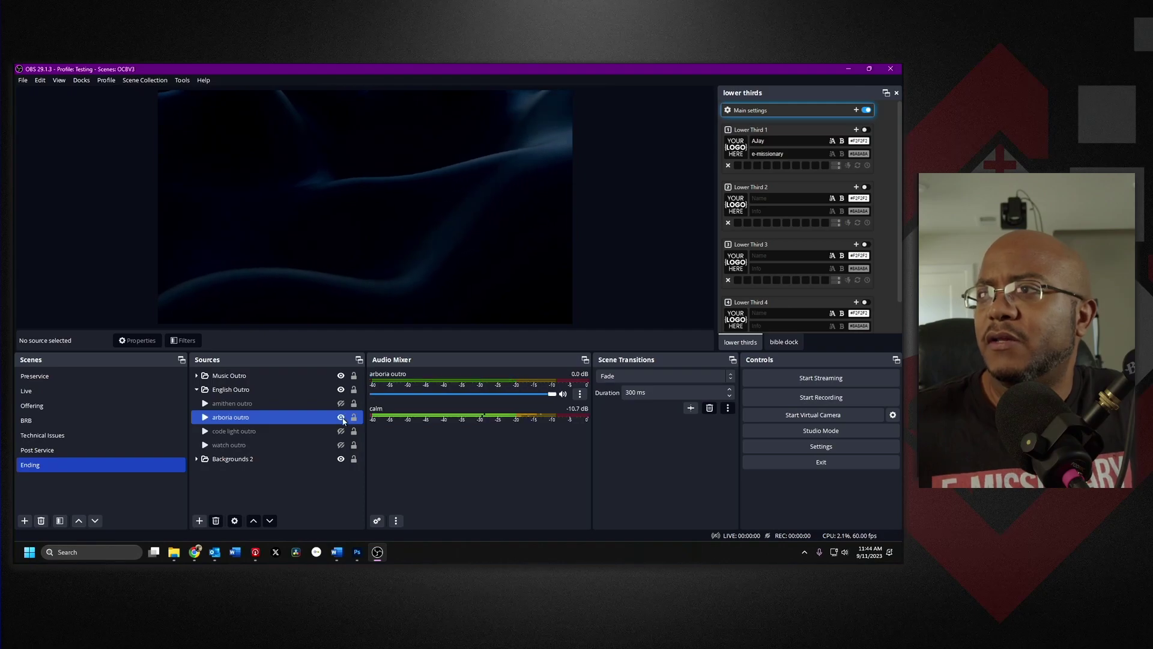
click(341, 417)
click(340, 431)
click(341, 431)
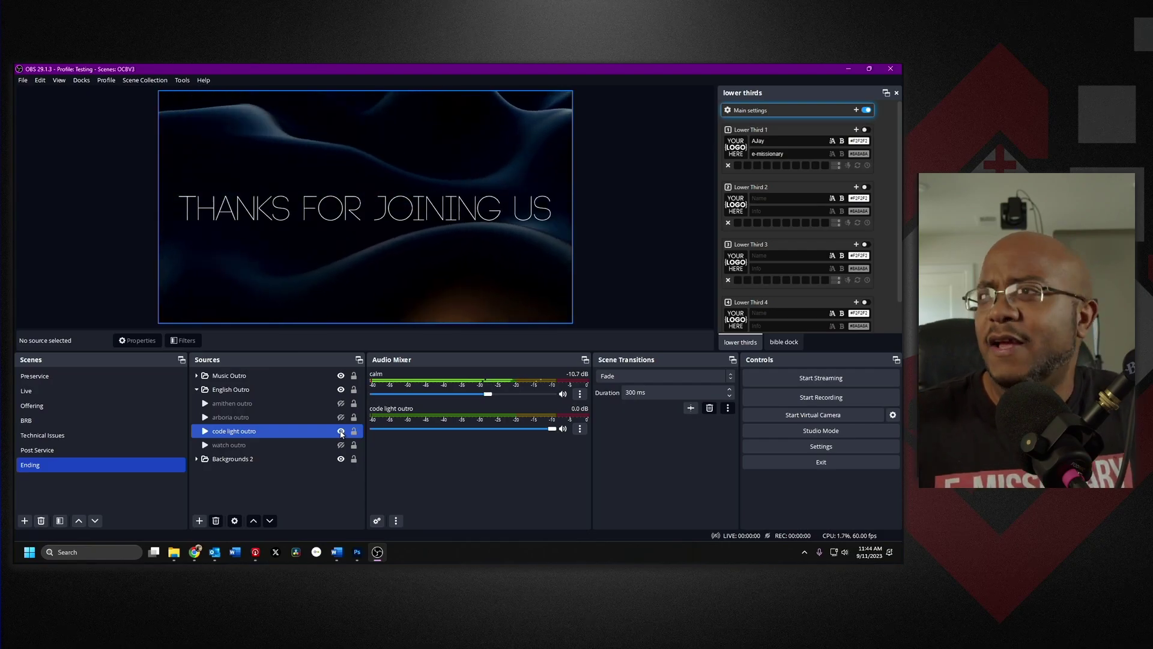
Collapse and re-expand the English Outro group, selecting the code light outro
click(240, 388)
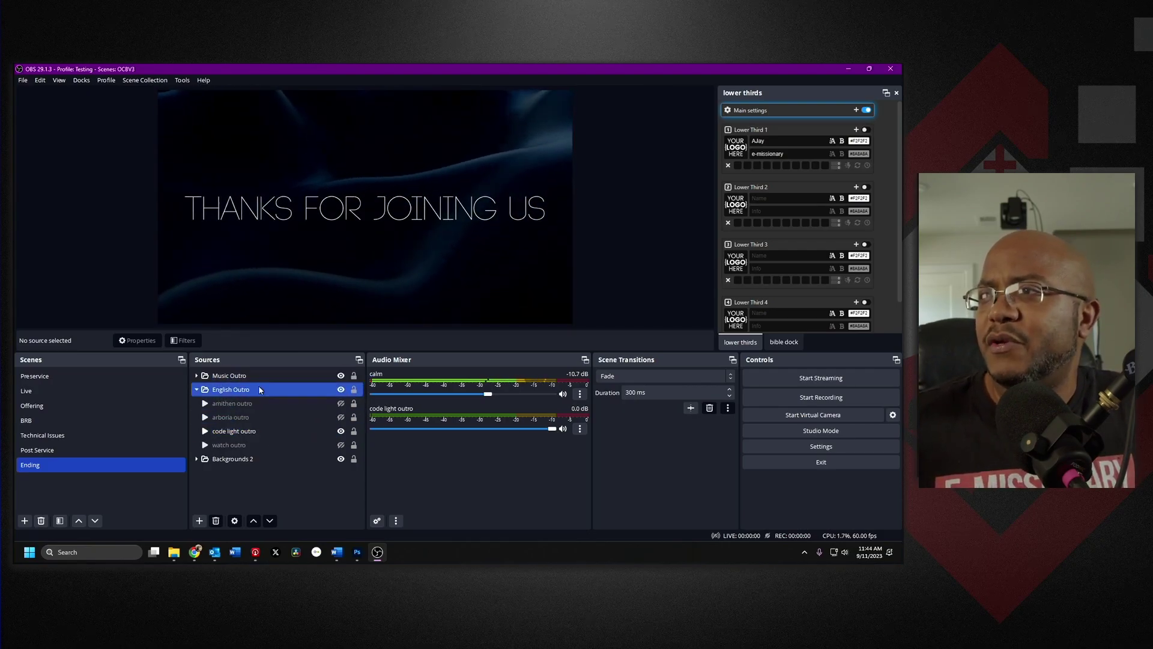
click(196, 390)
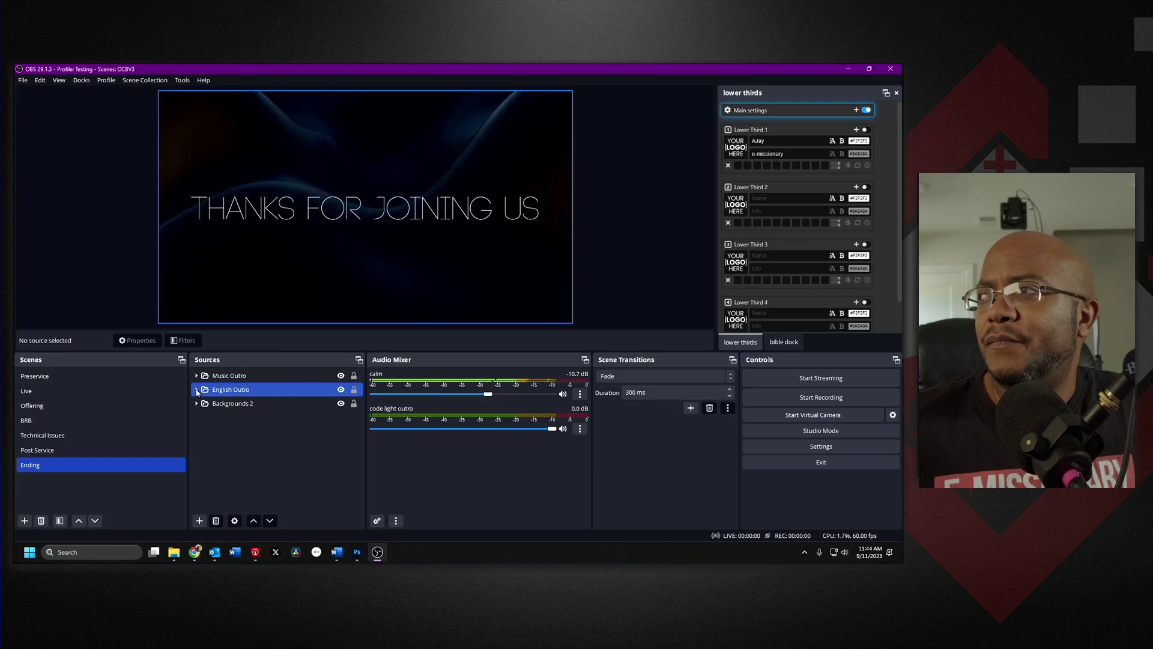
click(197, 390)
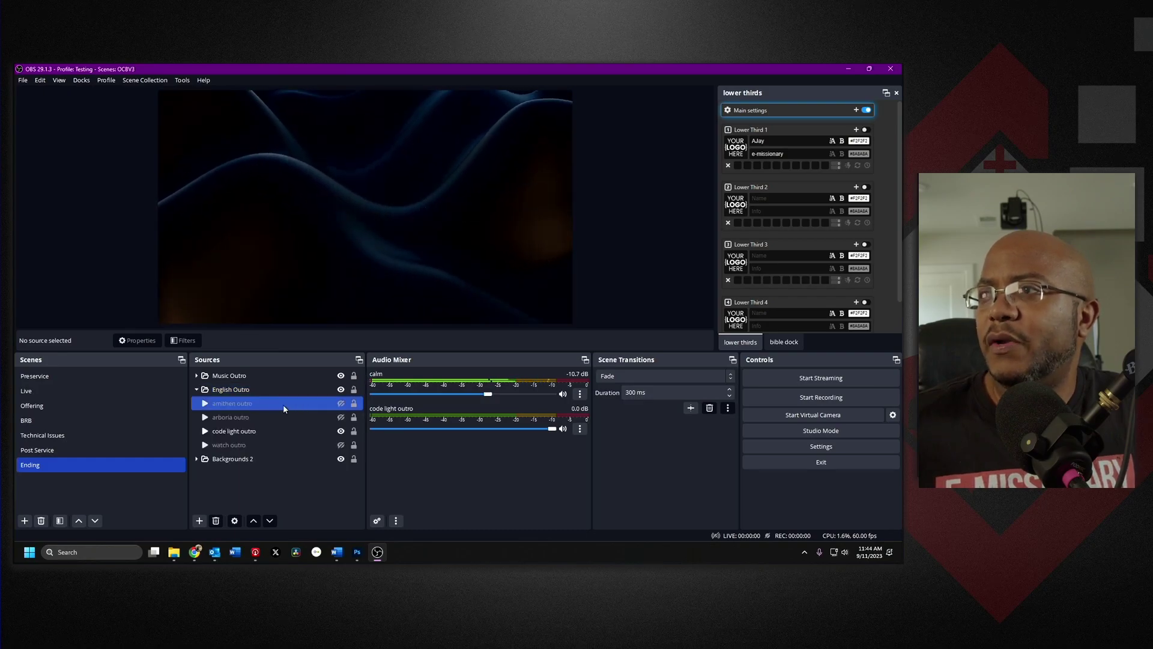
click(258, 431)
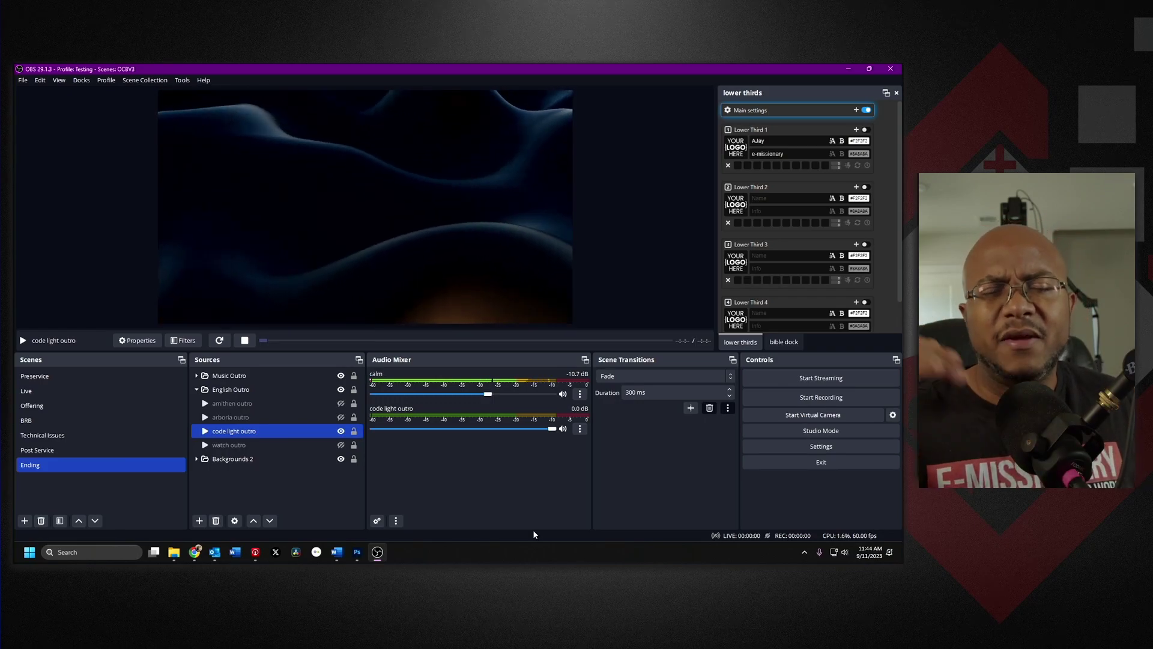
click(197, 390)
click(199, 404)
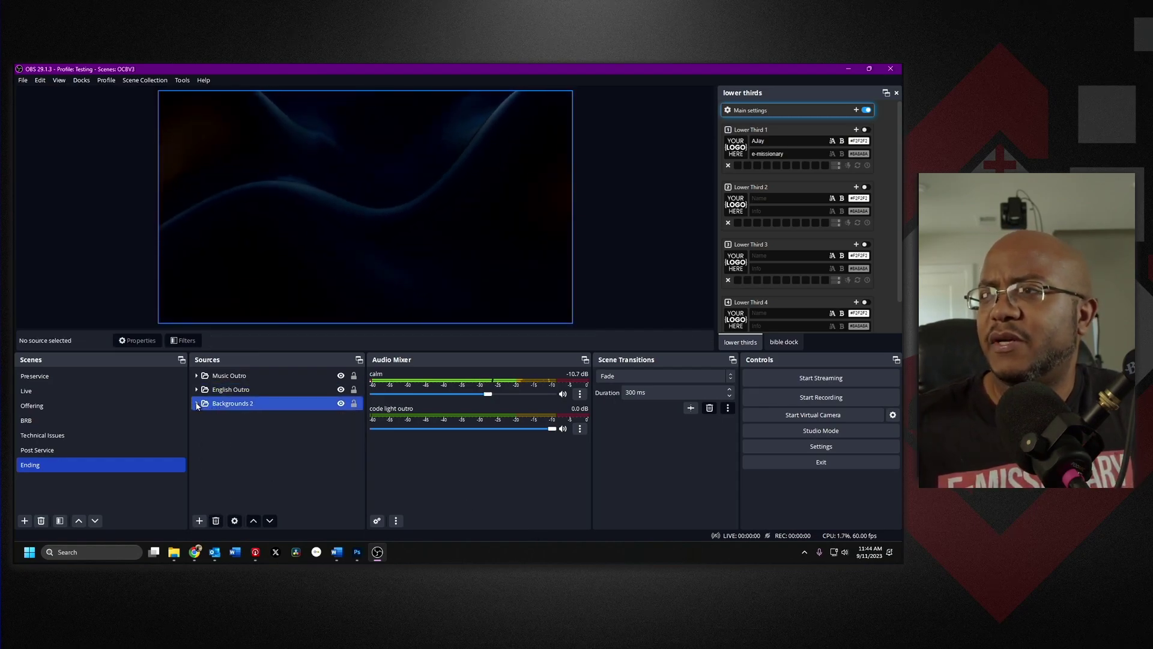
click(196, 403)
click(260, 458)
scroll(258, 454, down, 3)
click(266, 463)
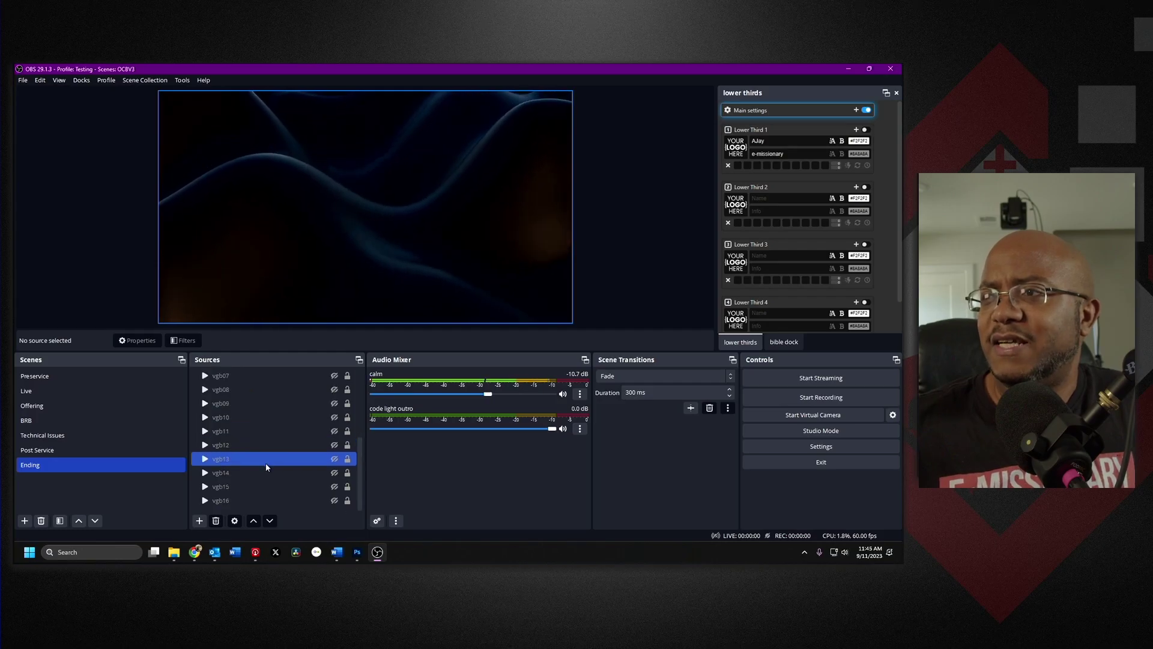
scroll(266, 462, up, 3)
click(351, 426)
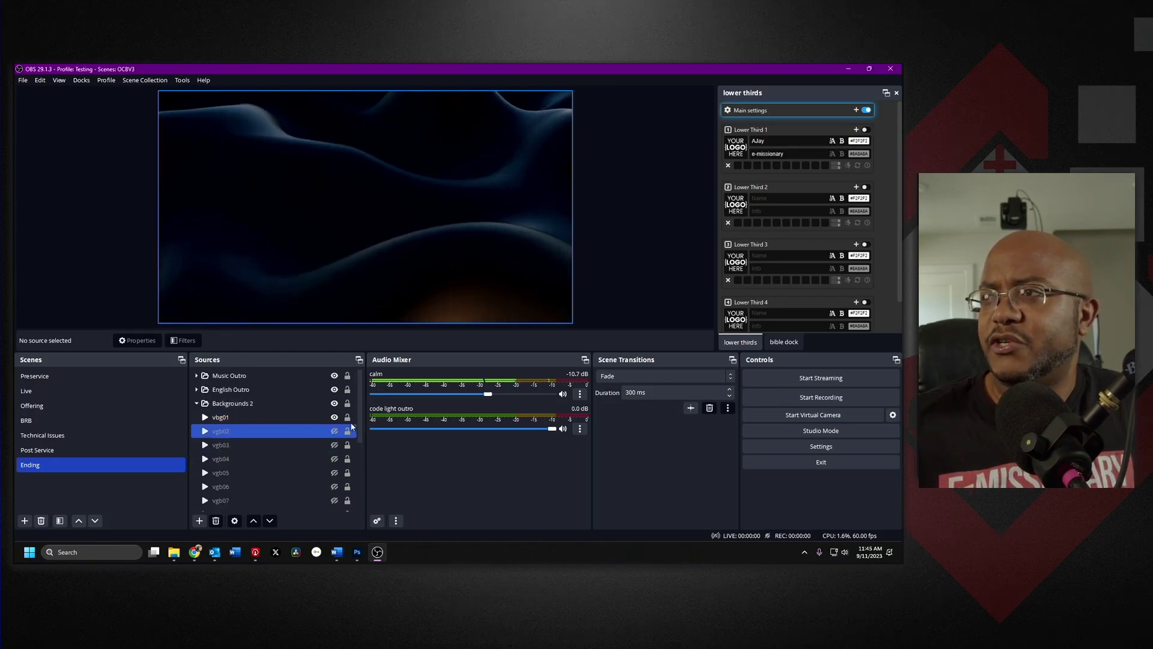
click(329, 417)
click(335, 417)
click(335, 431)
click(335, 430)
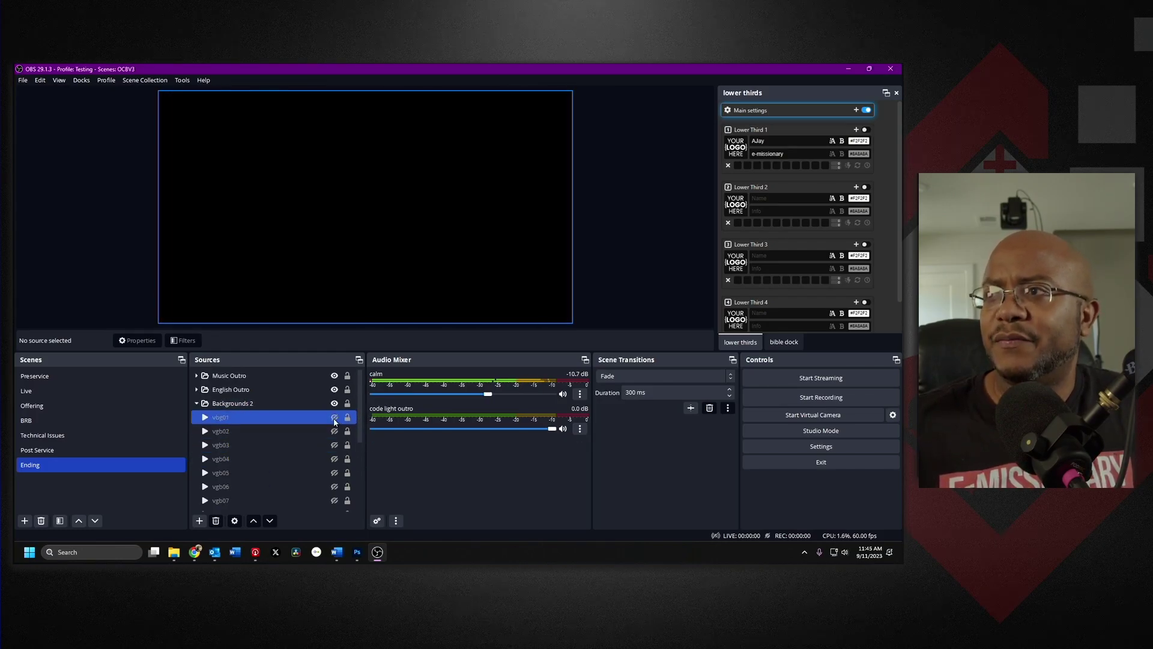
click(335, 417)
click(240, 403)
click(56, 391)
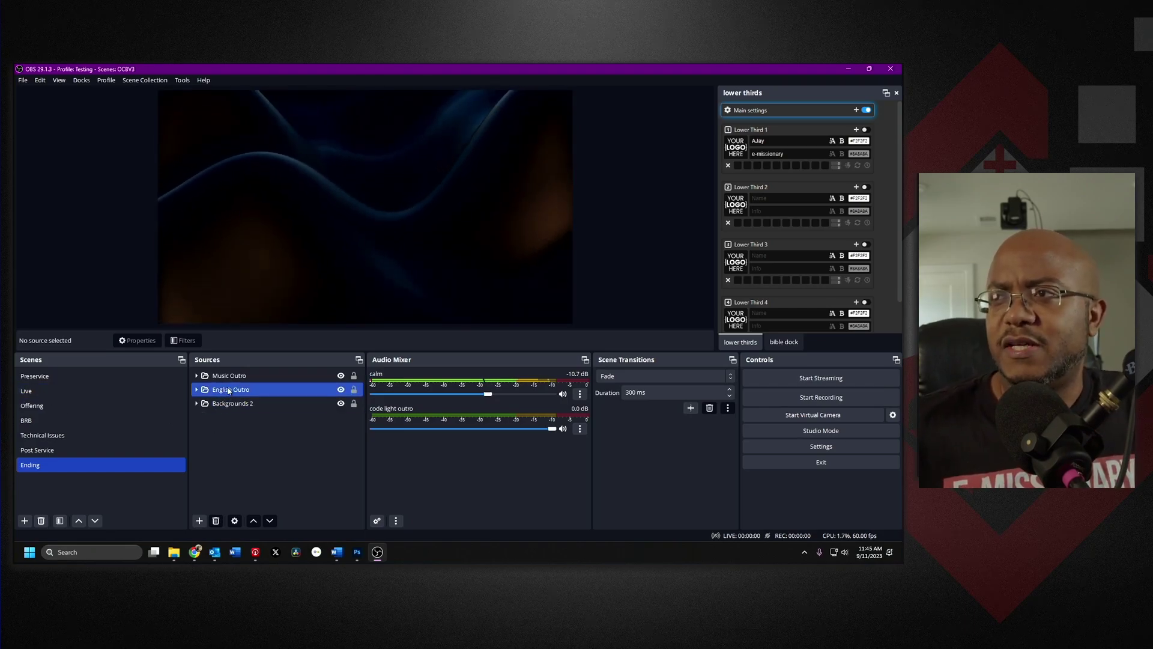
Return to the Preservice scene with the WELCOME screen and service countdown
click(41, 378)
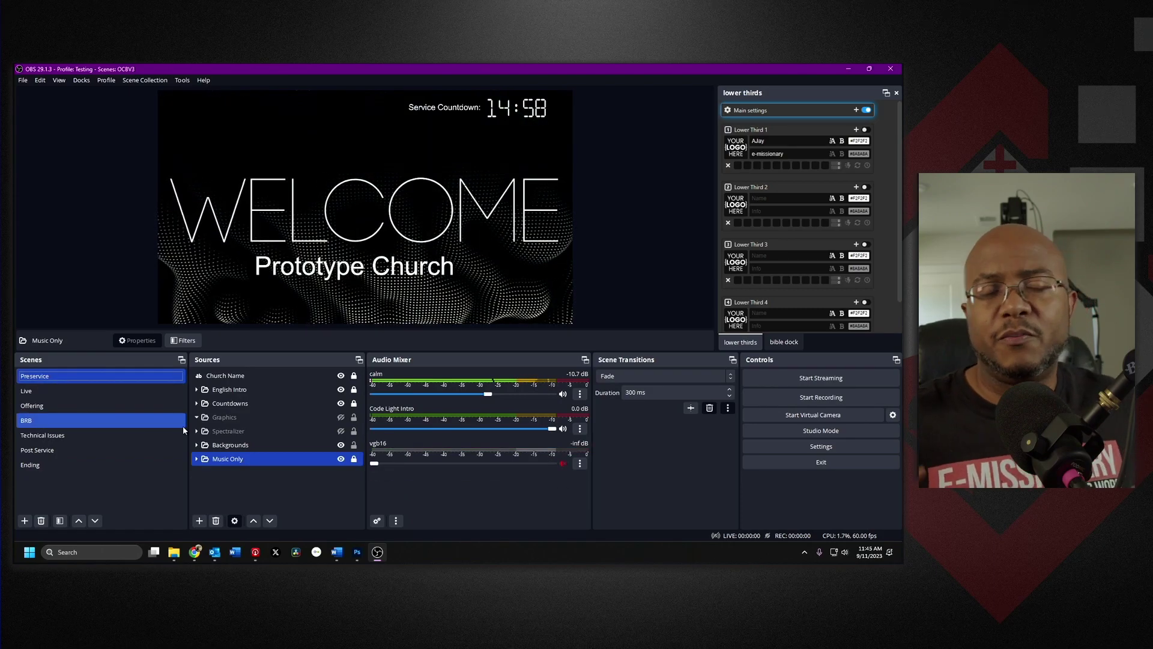